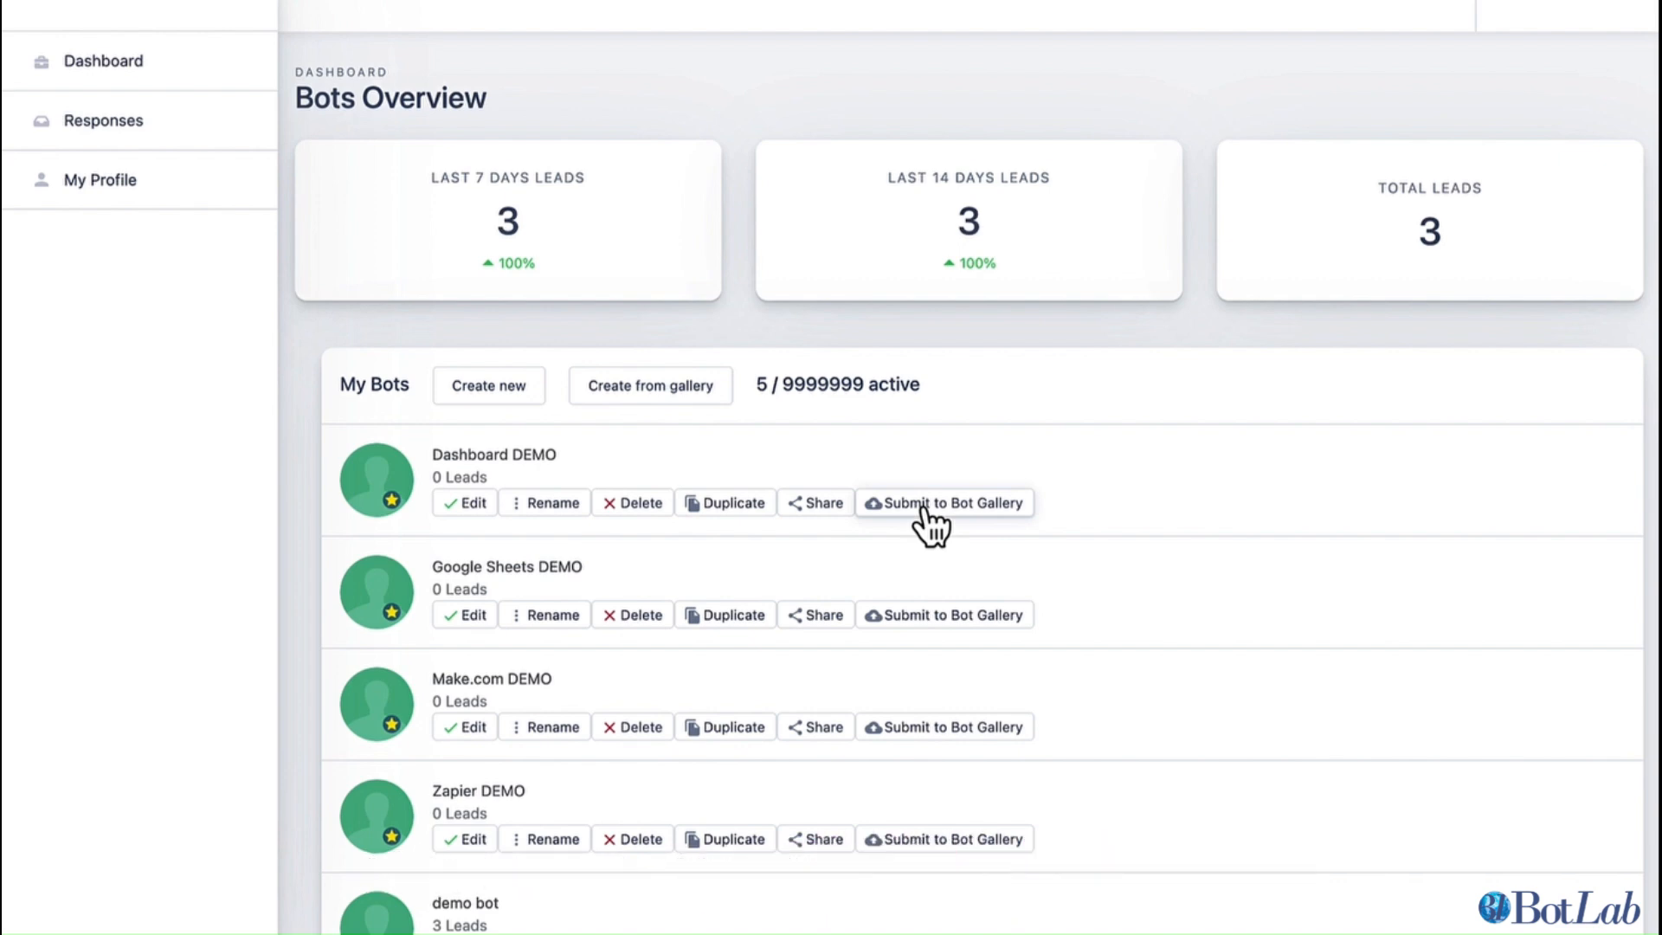
Create a new bot named "demo bot" and continue to its editor
click(520, 407)
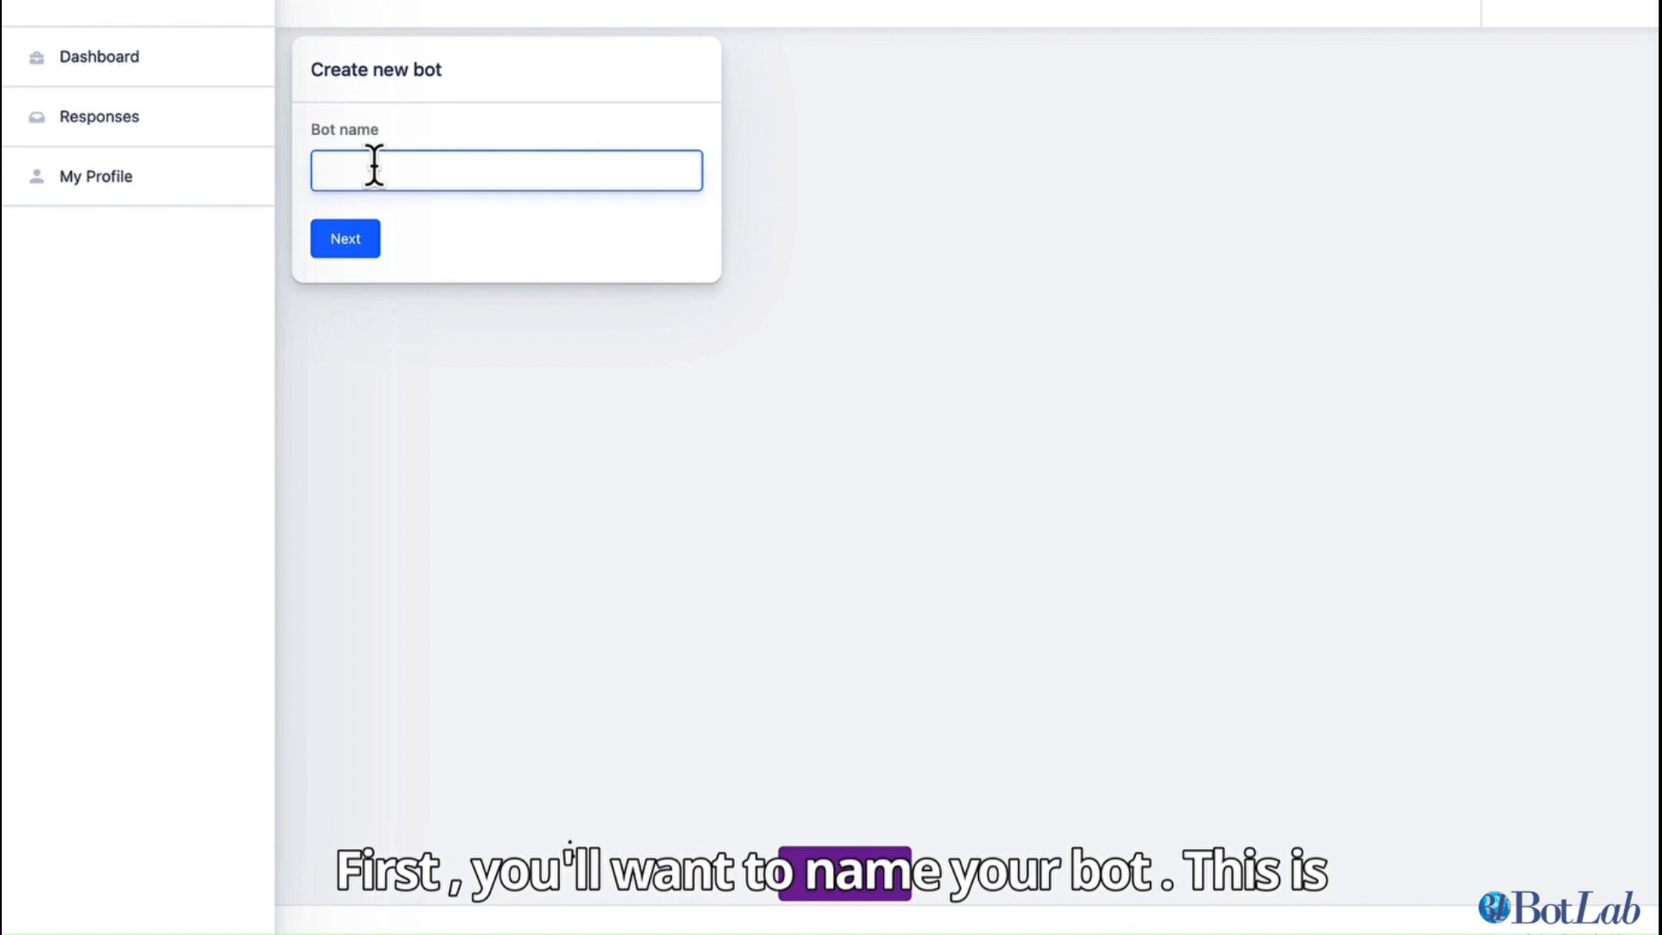
text(demo)
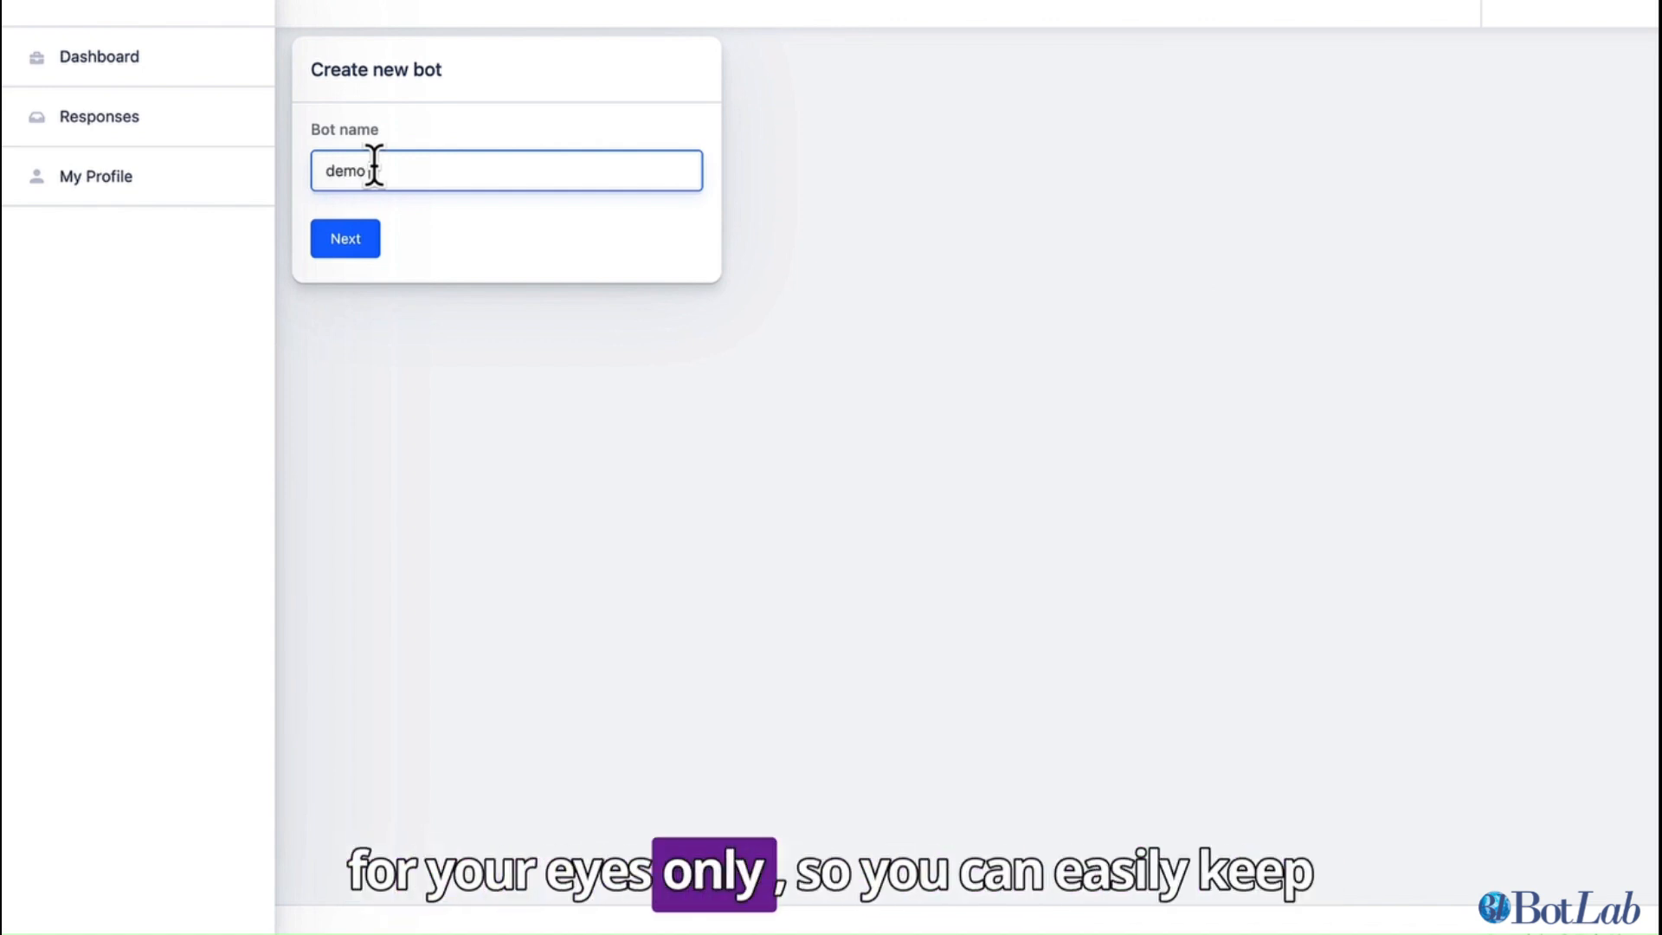
text( bo)
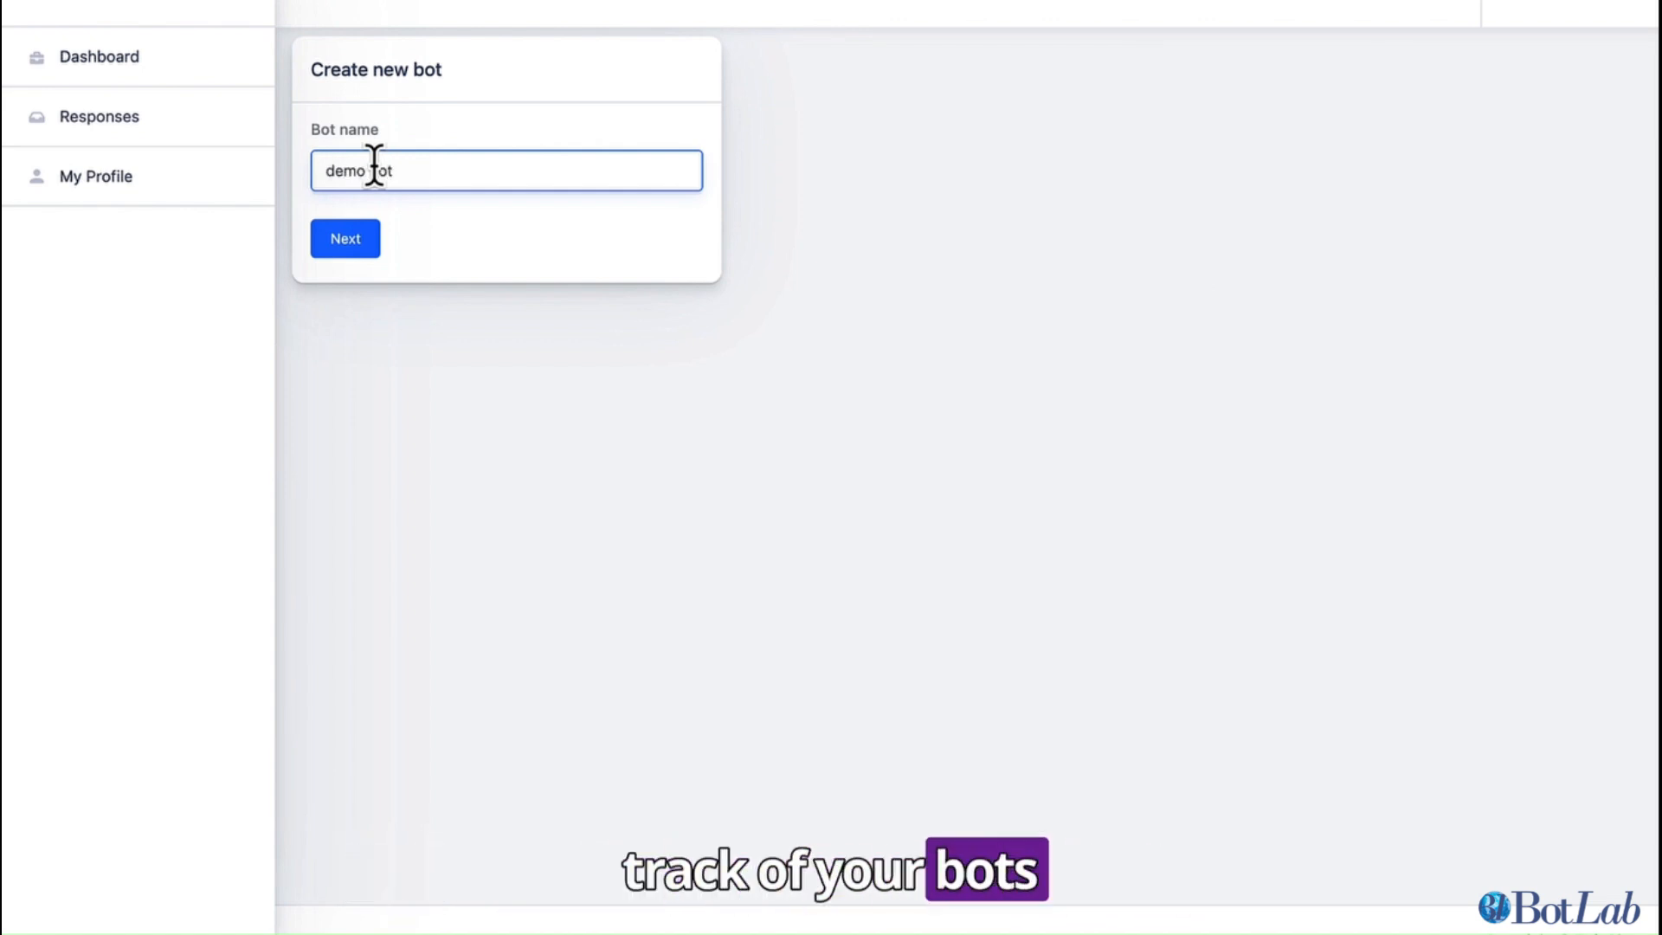
text(t)
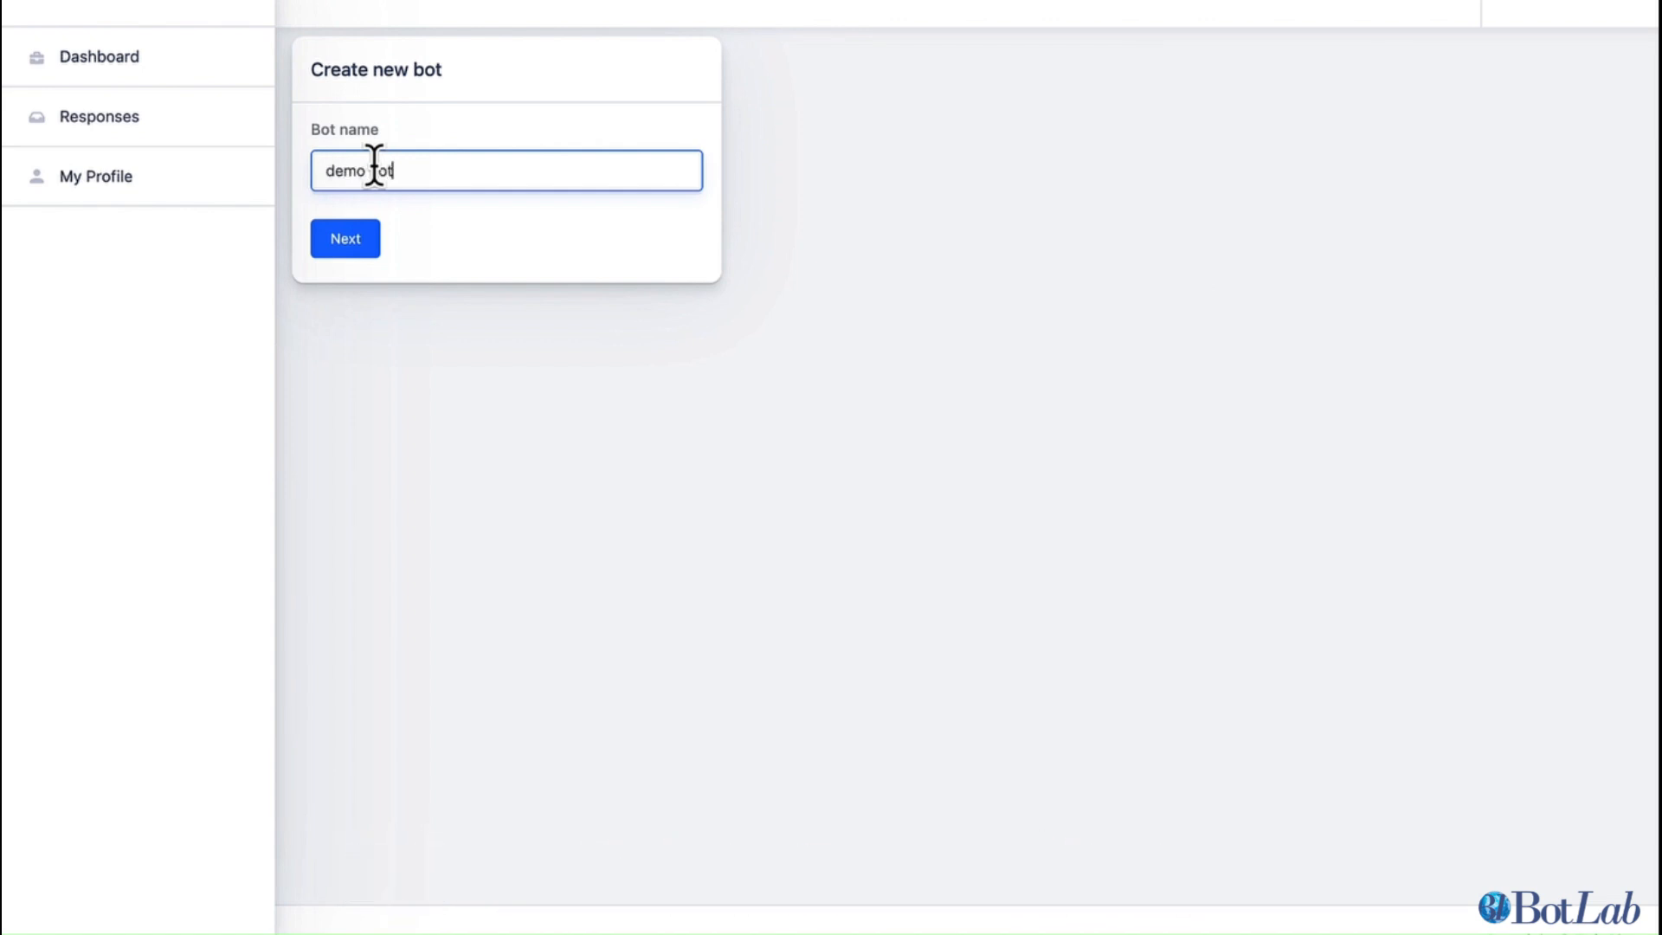
click(337, 247)
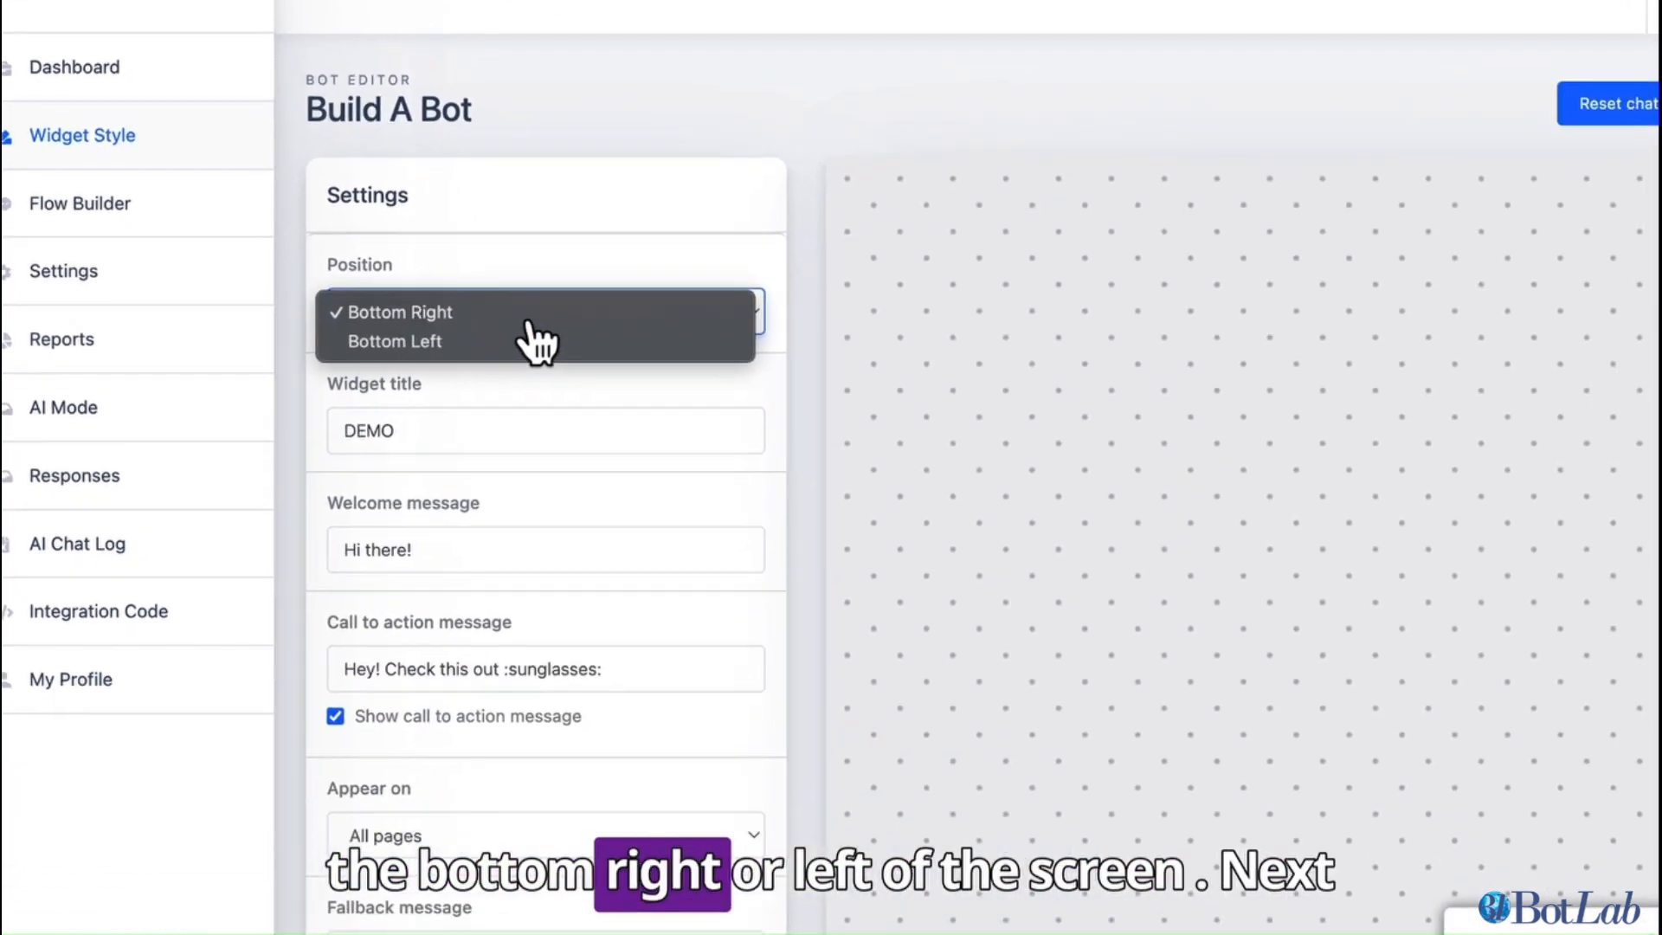
Keep the widget position at Bottom Right, preview the chat widget's title and welcome message, and close the preview
click(721, 458)
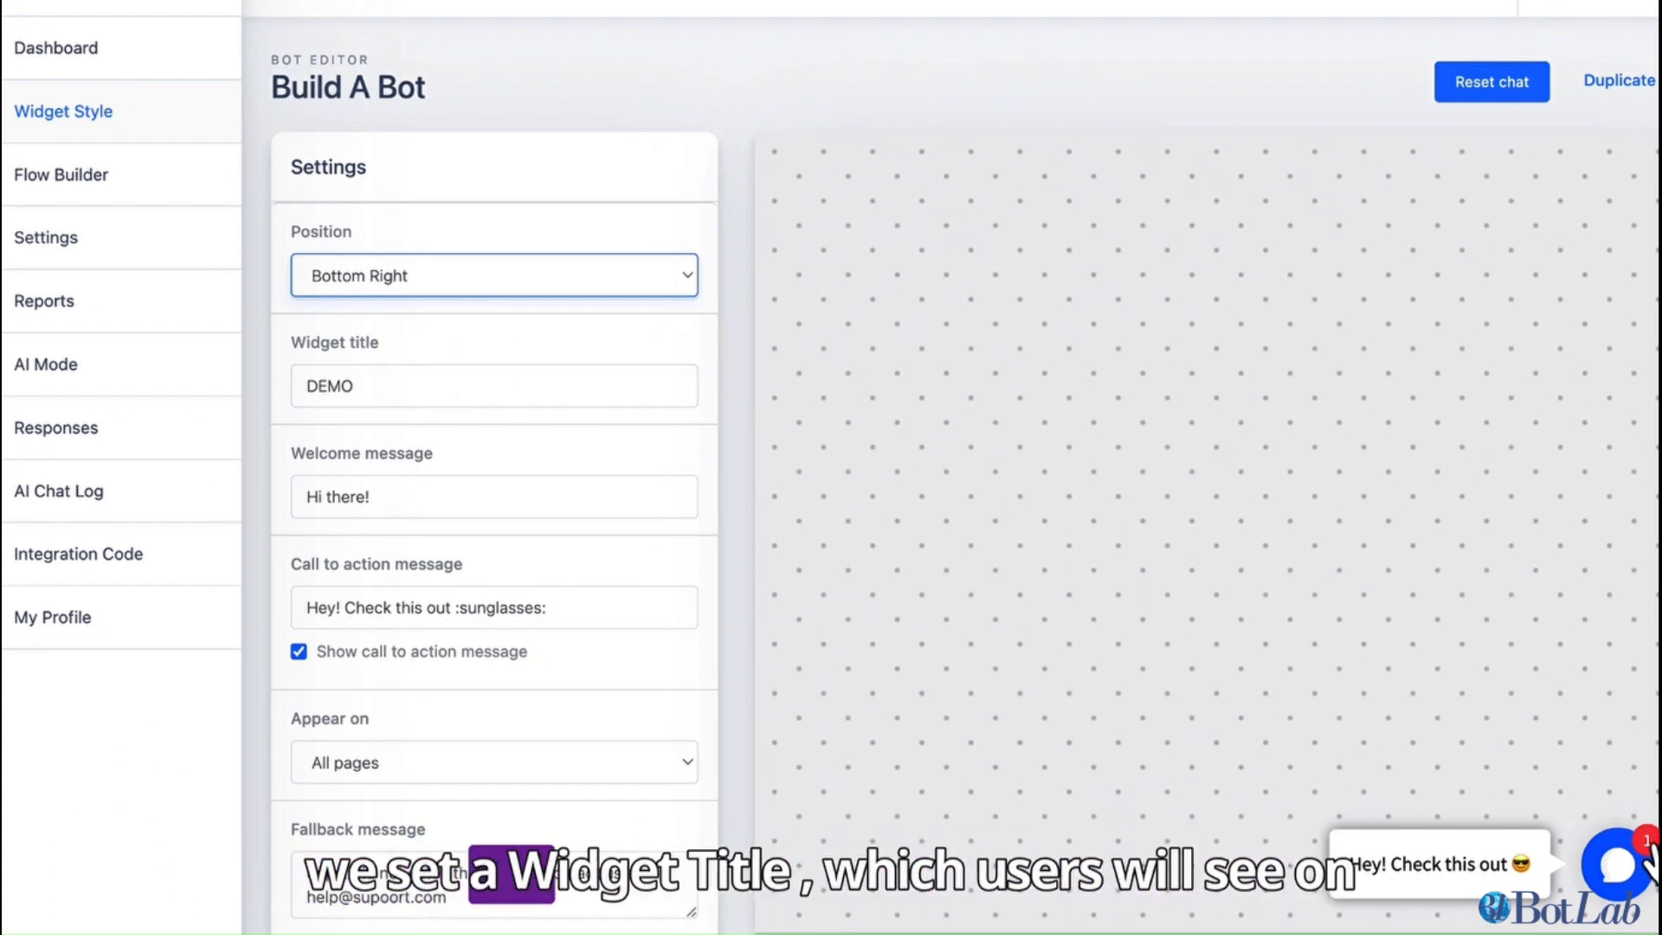
click(1615, 863)
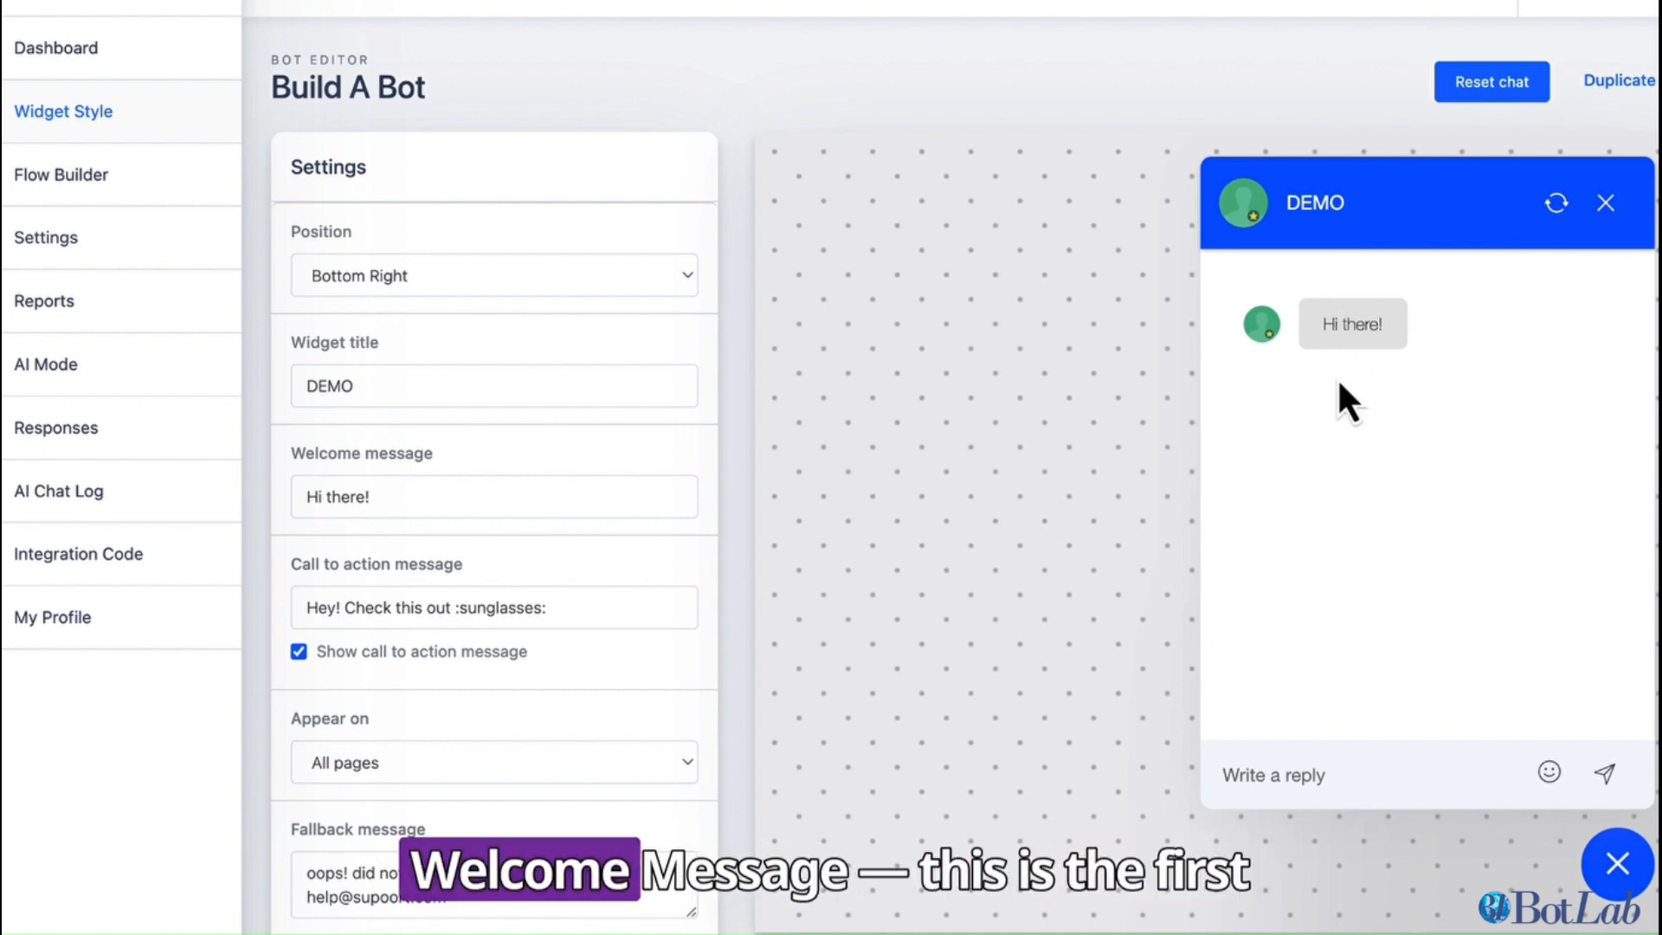
click(1594, 891)
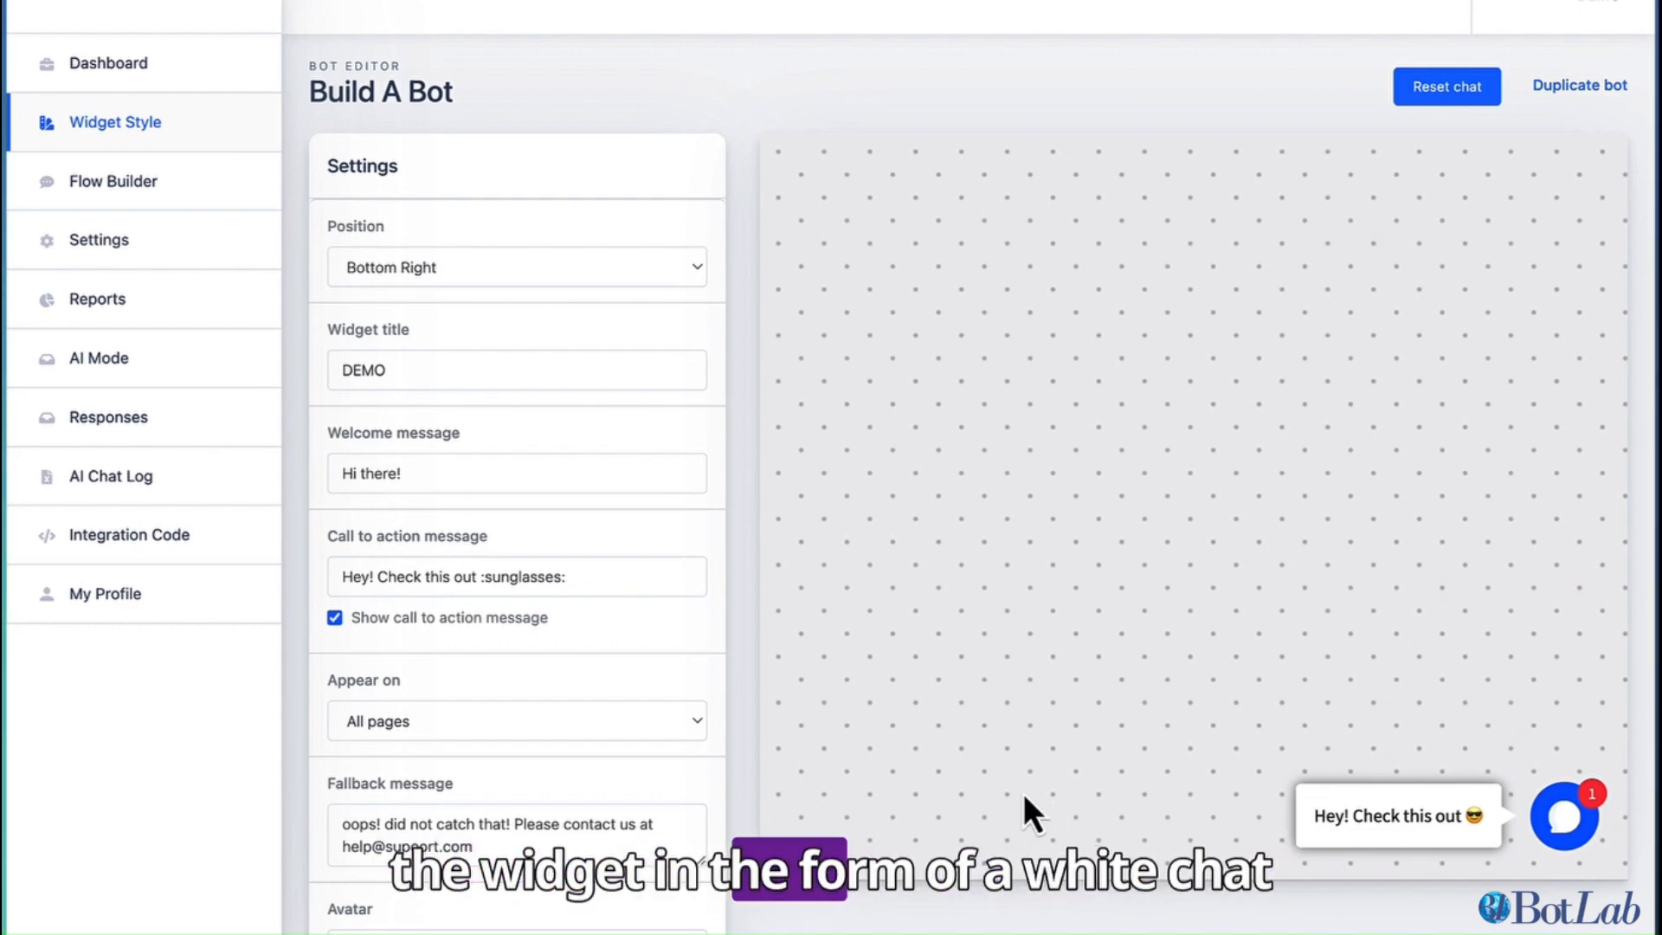
Make the bot appear on Specific pages only and activate the field for the required URL text
scroll(595, 743, down, 1)
scroll(595, 743, down, 4)
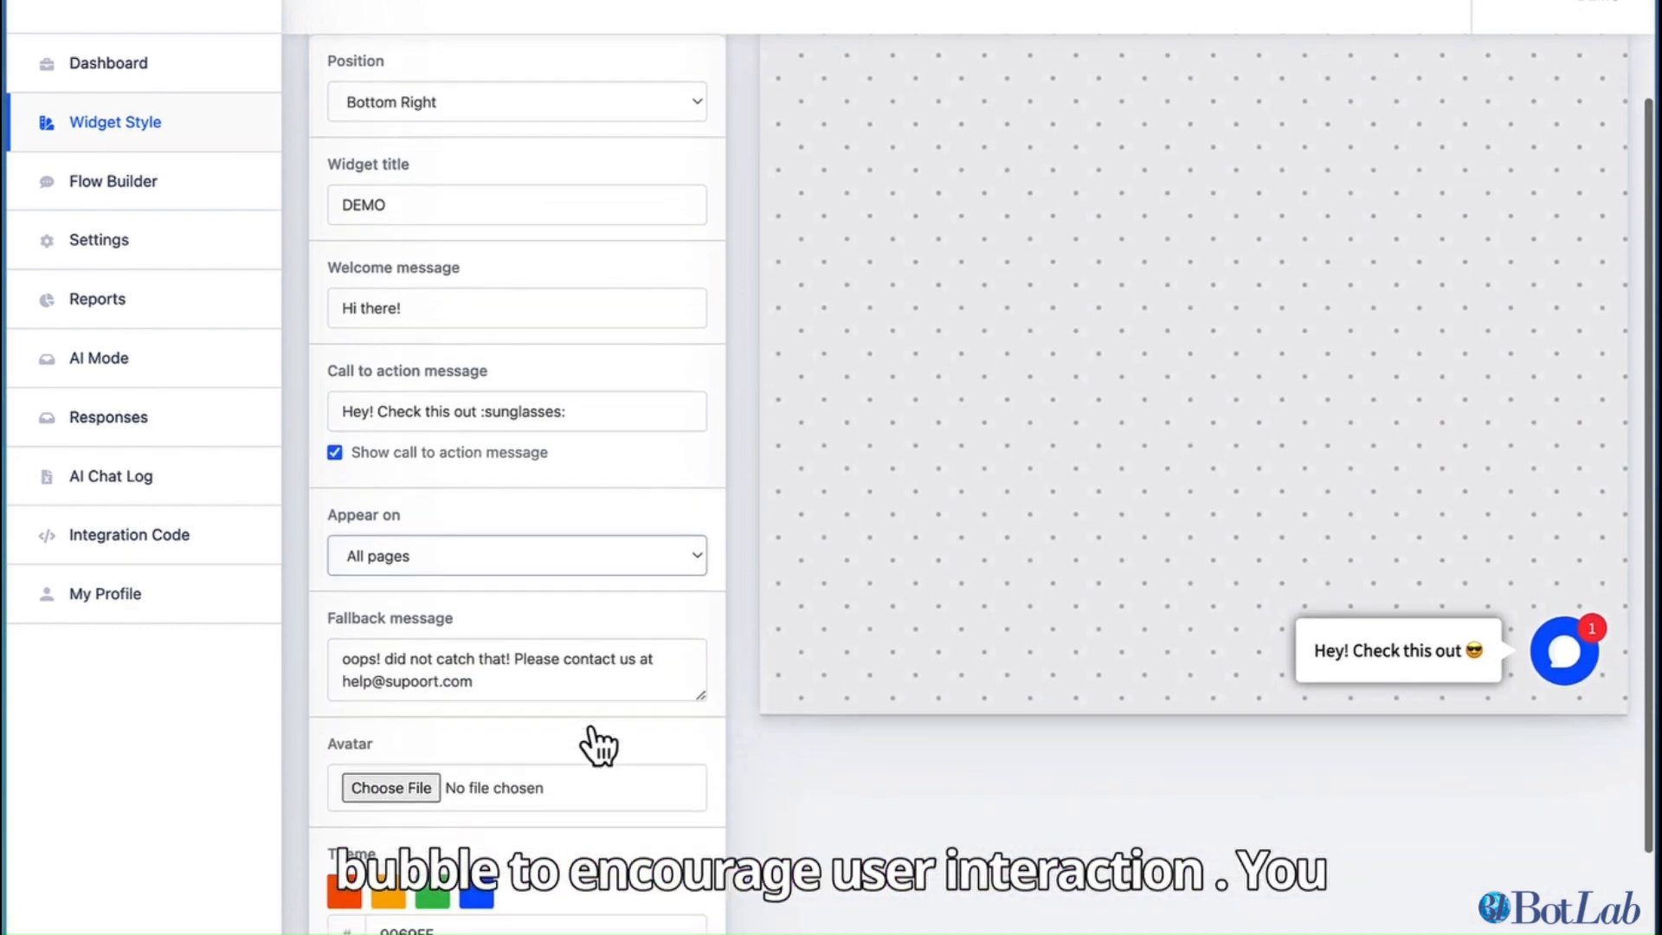
click(623, 471)
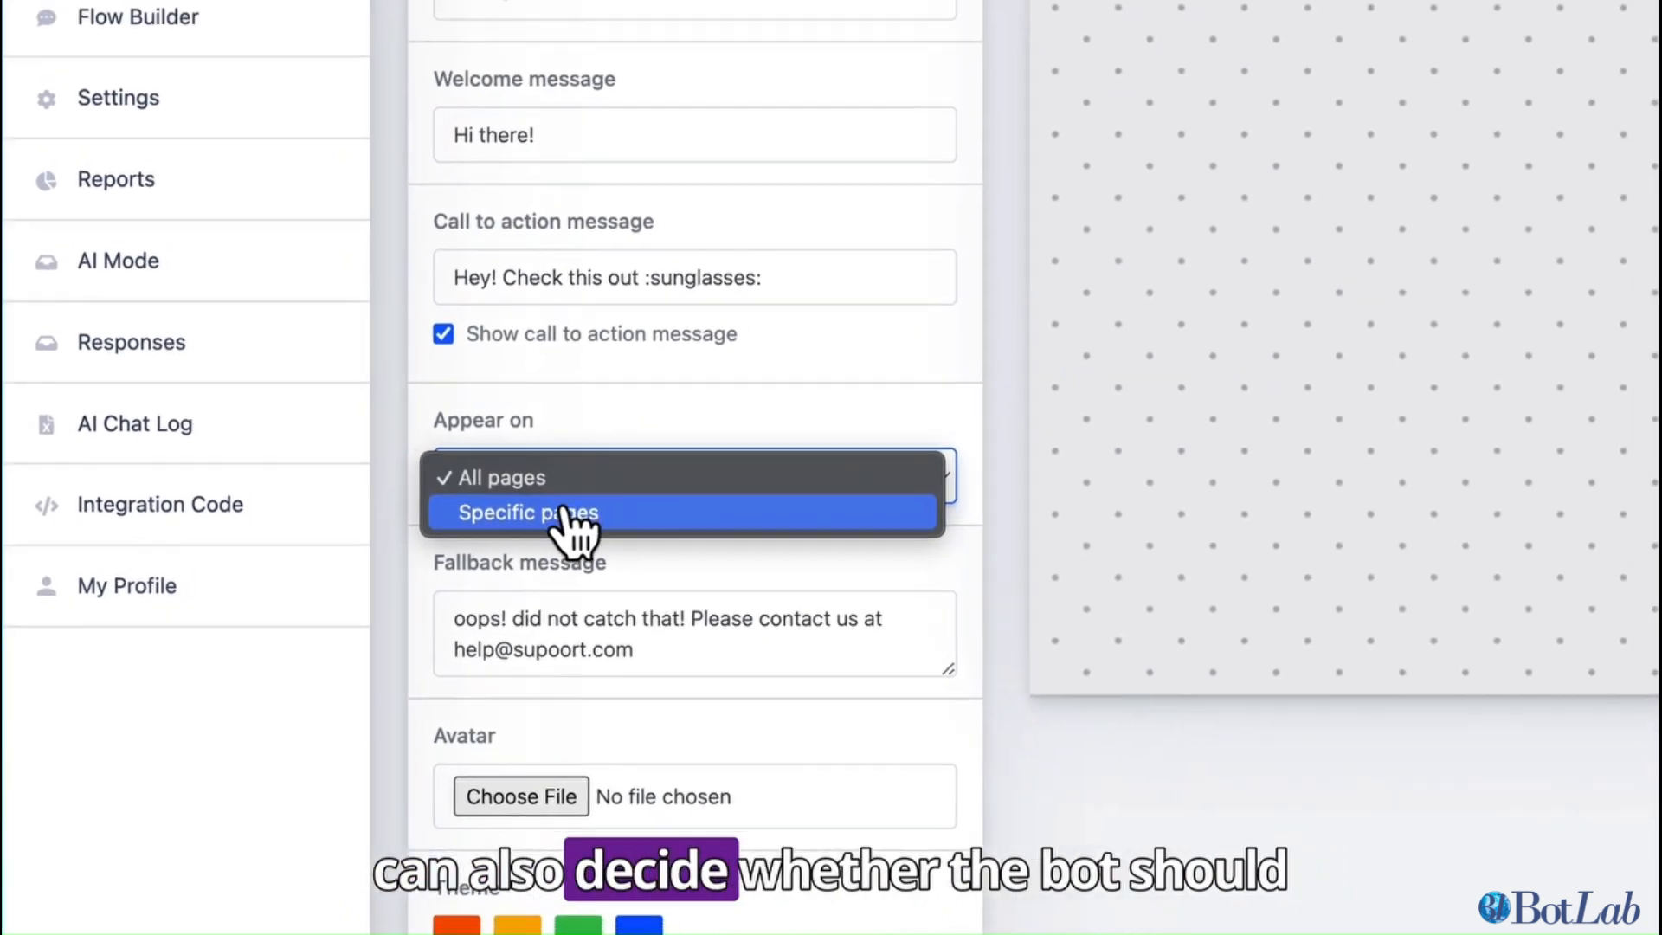
click(638, 496)
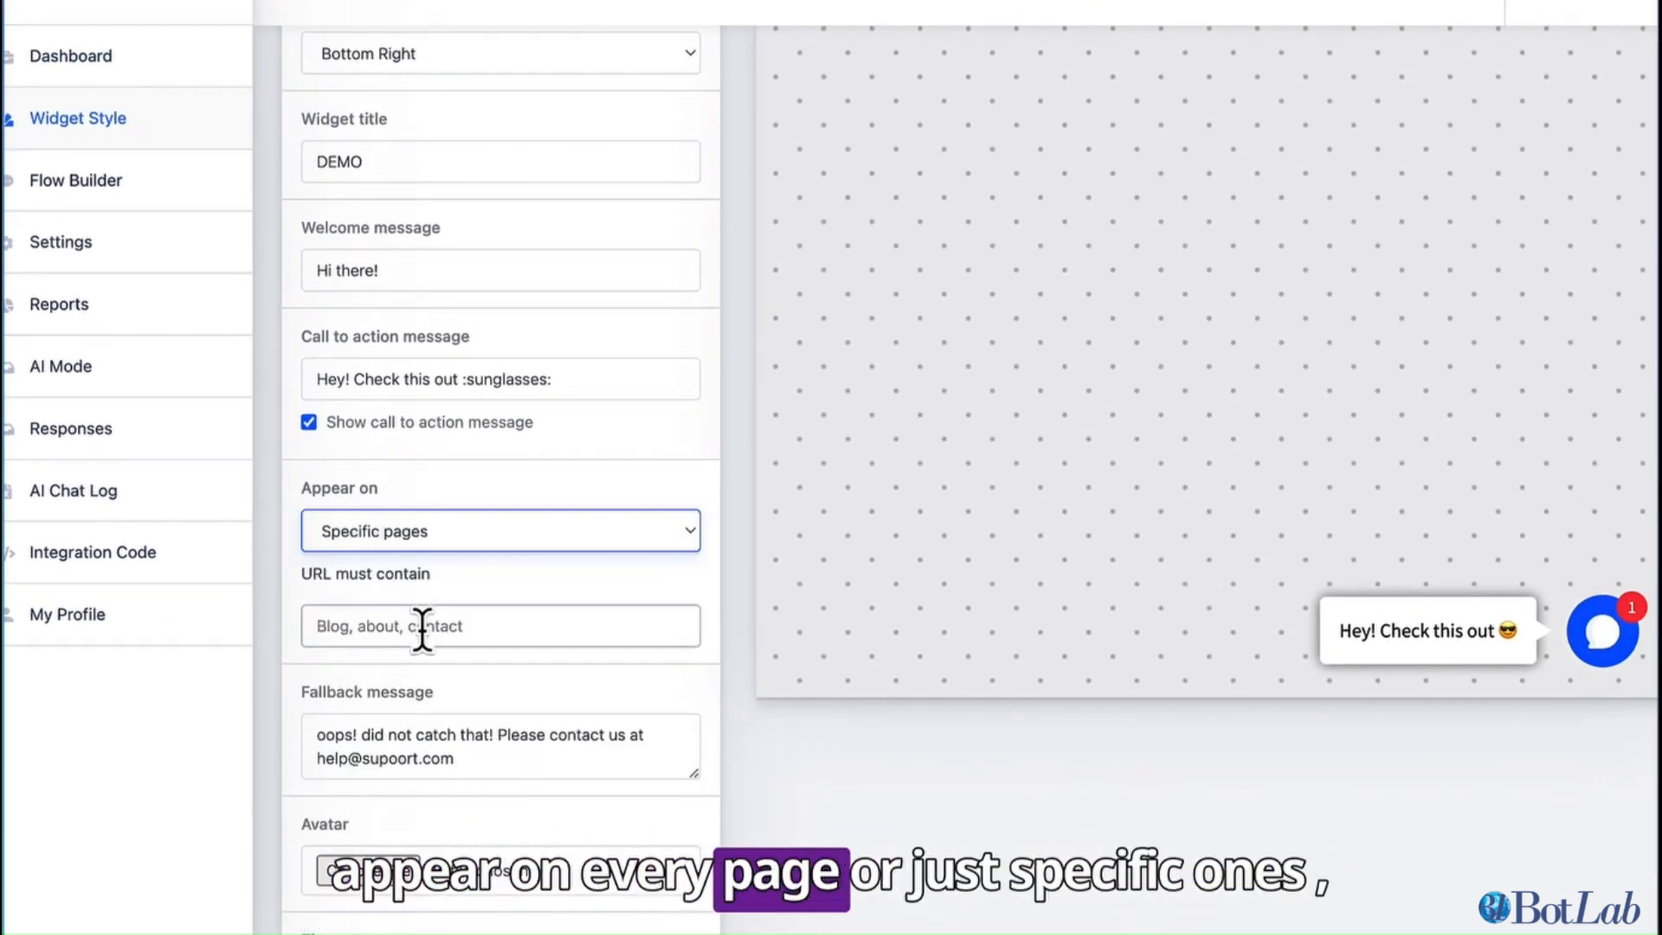
click(422, 625)
Test the bot's fallback message by sending "hi" in the chat widget preview
scroll(421, 625, down, 2)
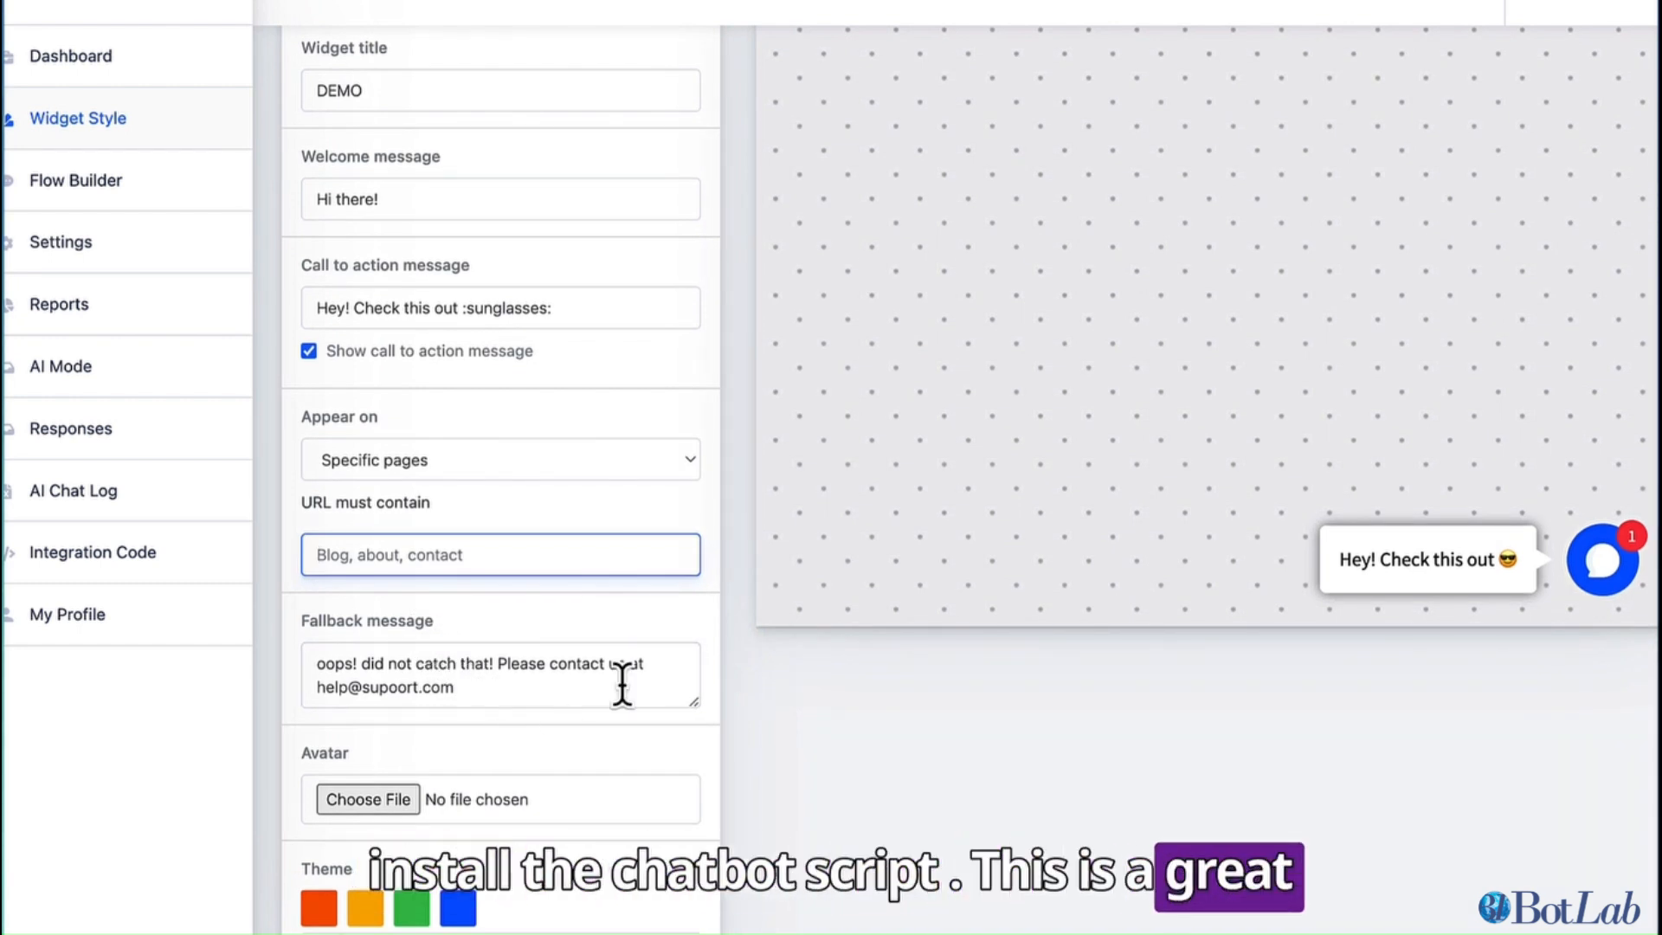
click(1627, 585)
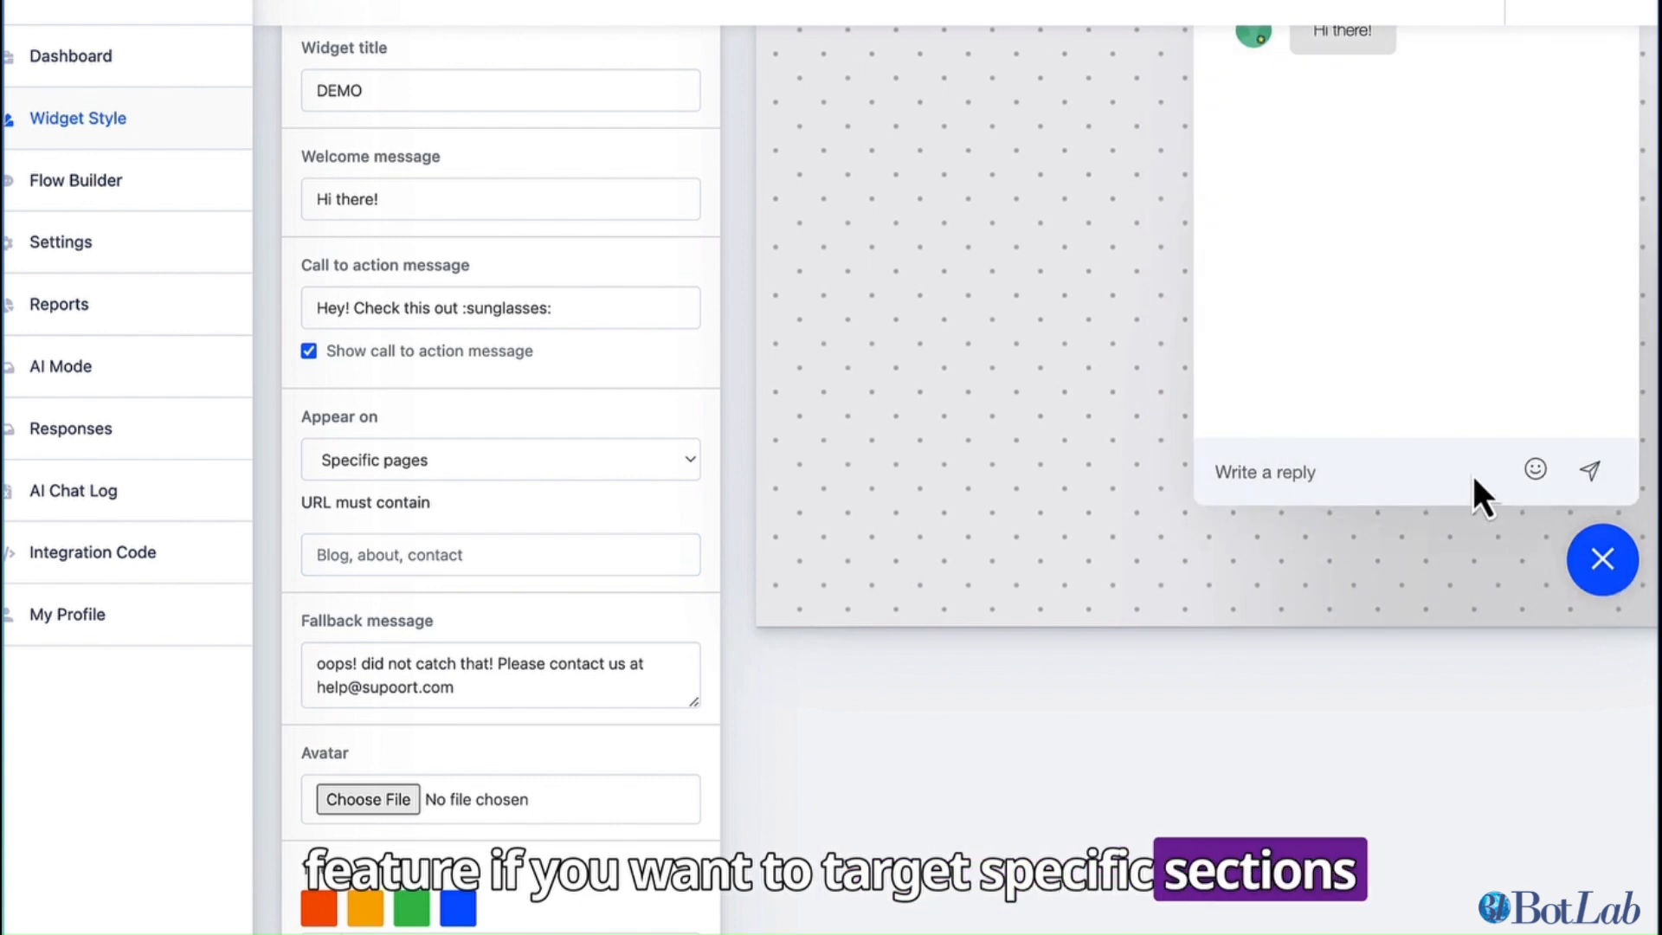
scroll(1441, 455, up, 3)
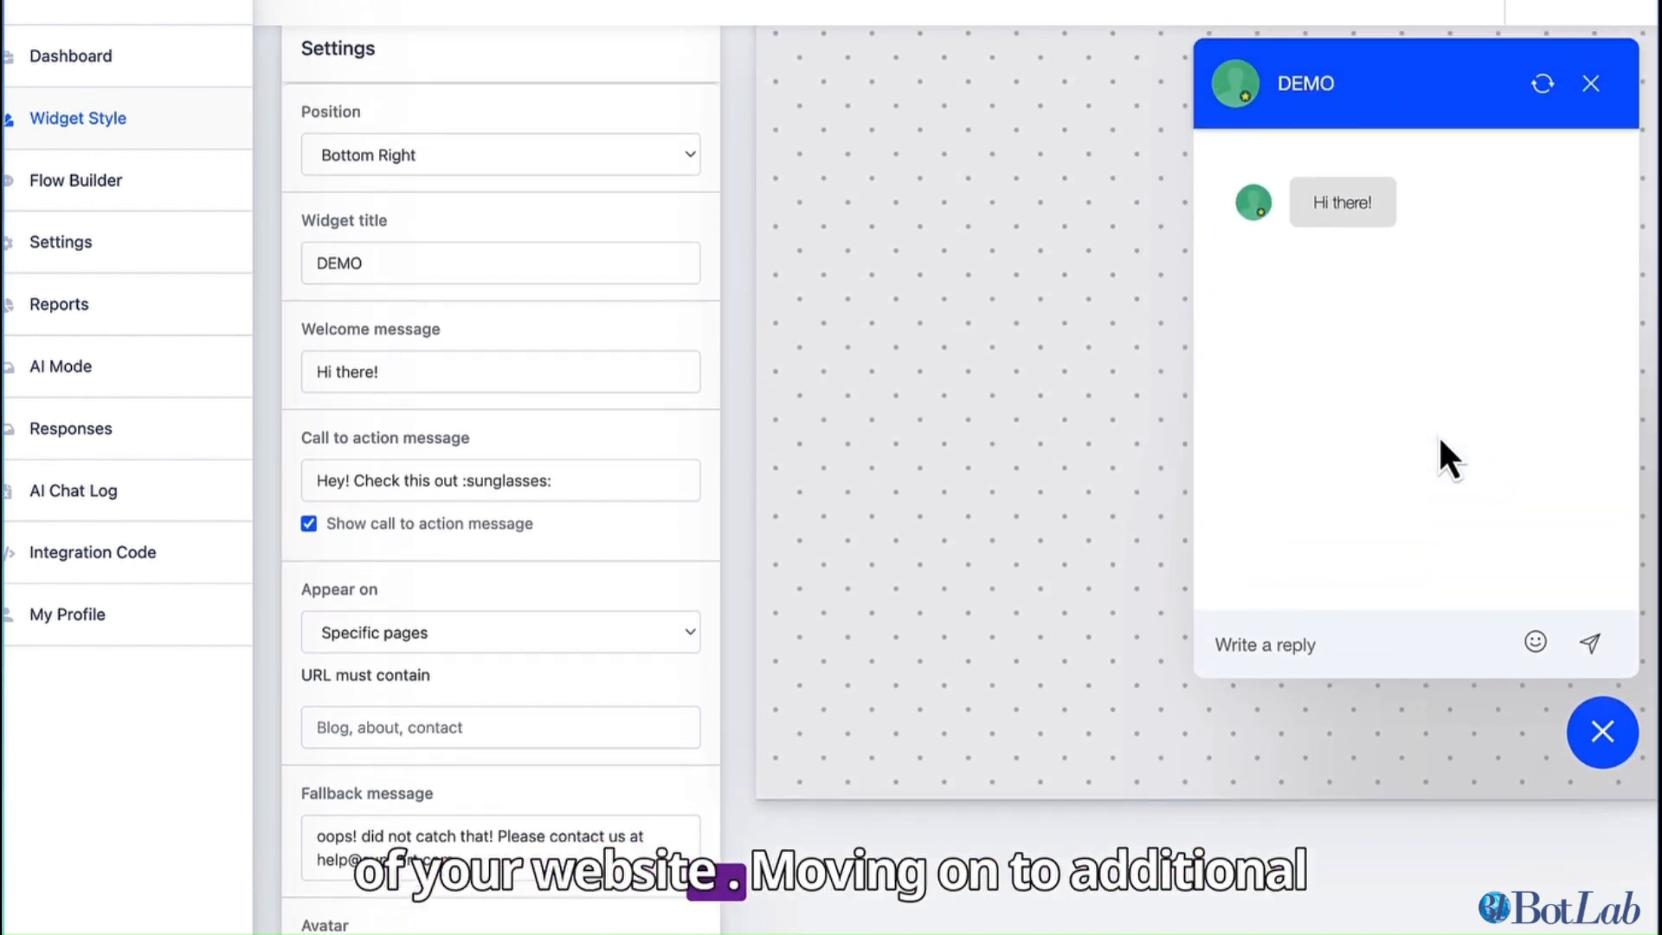
click(1297, 642)
text(hi)
key(Return)
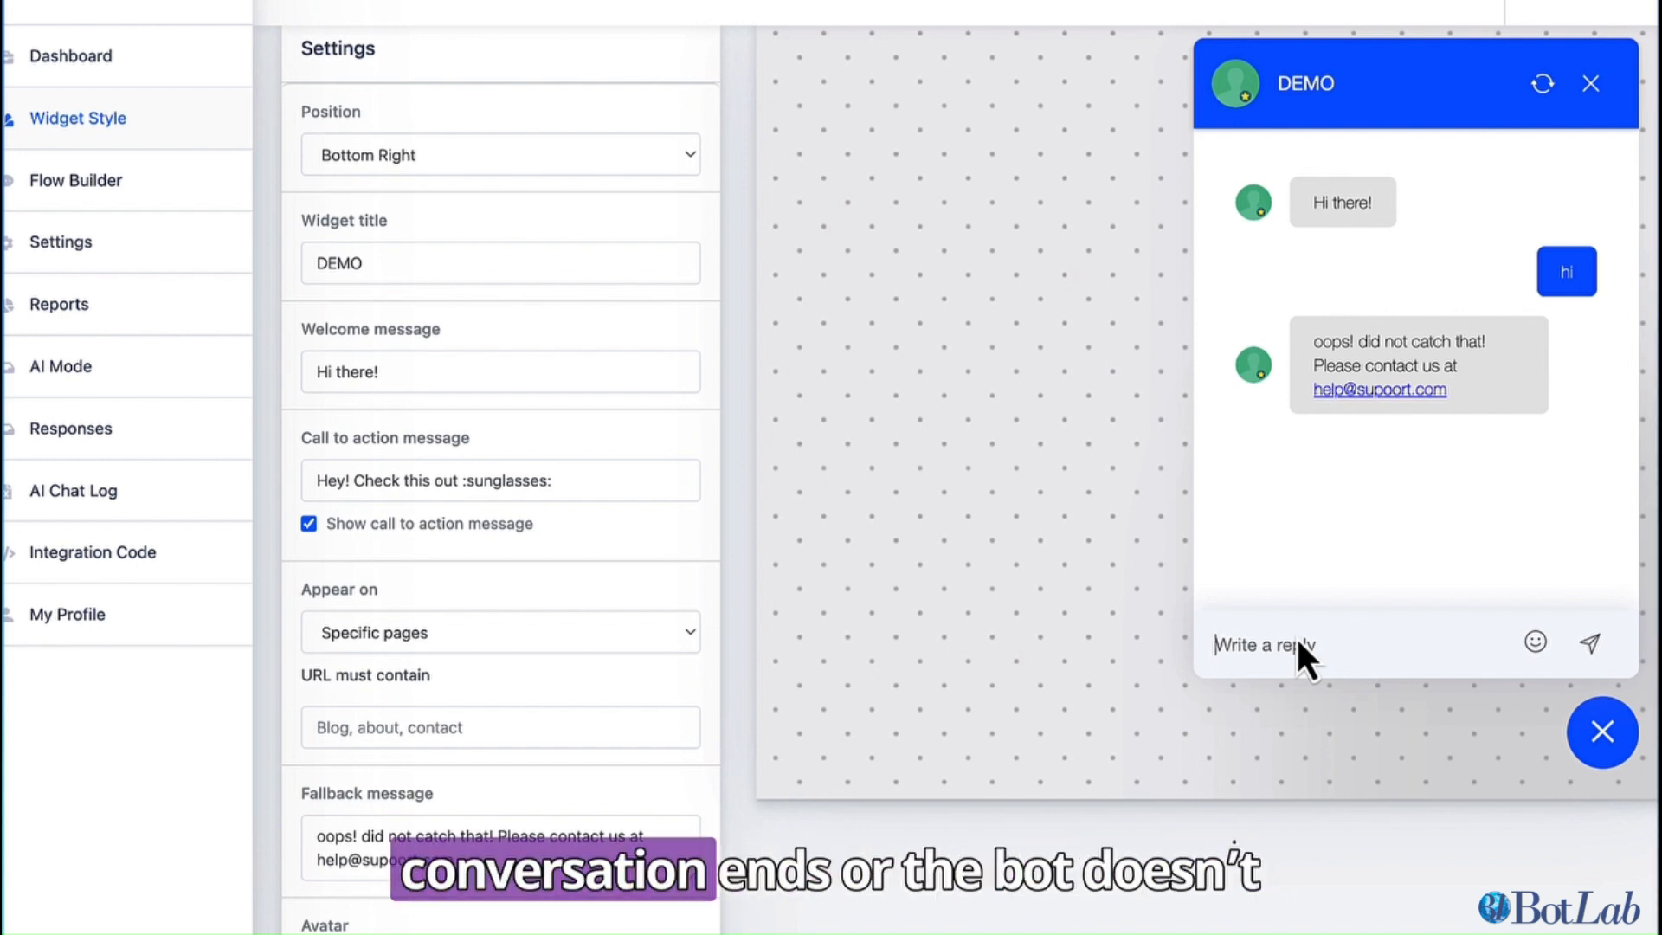
scroll(1295, 635, down, 2)
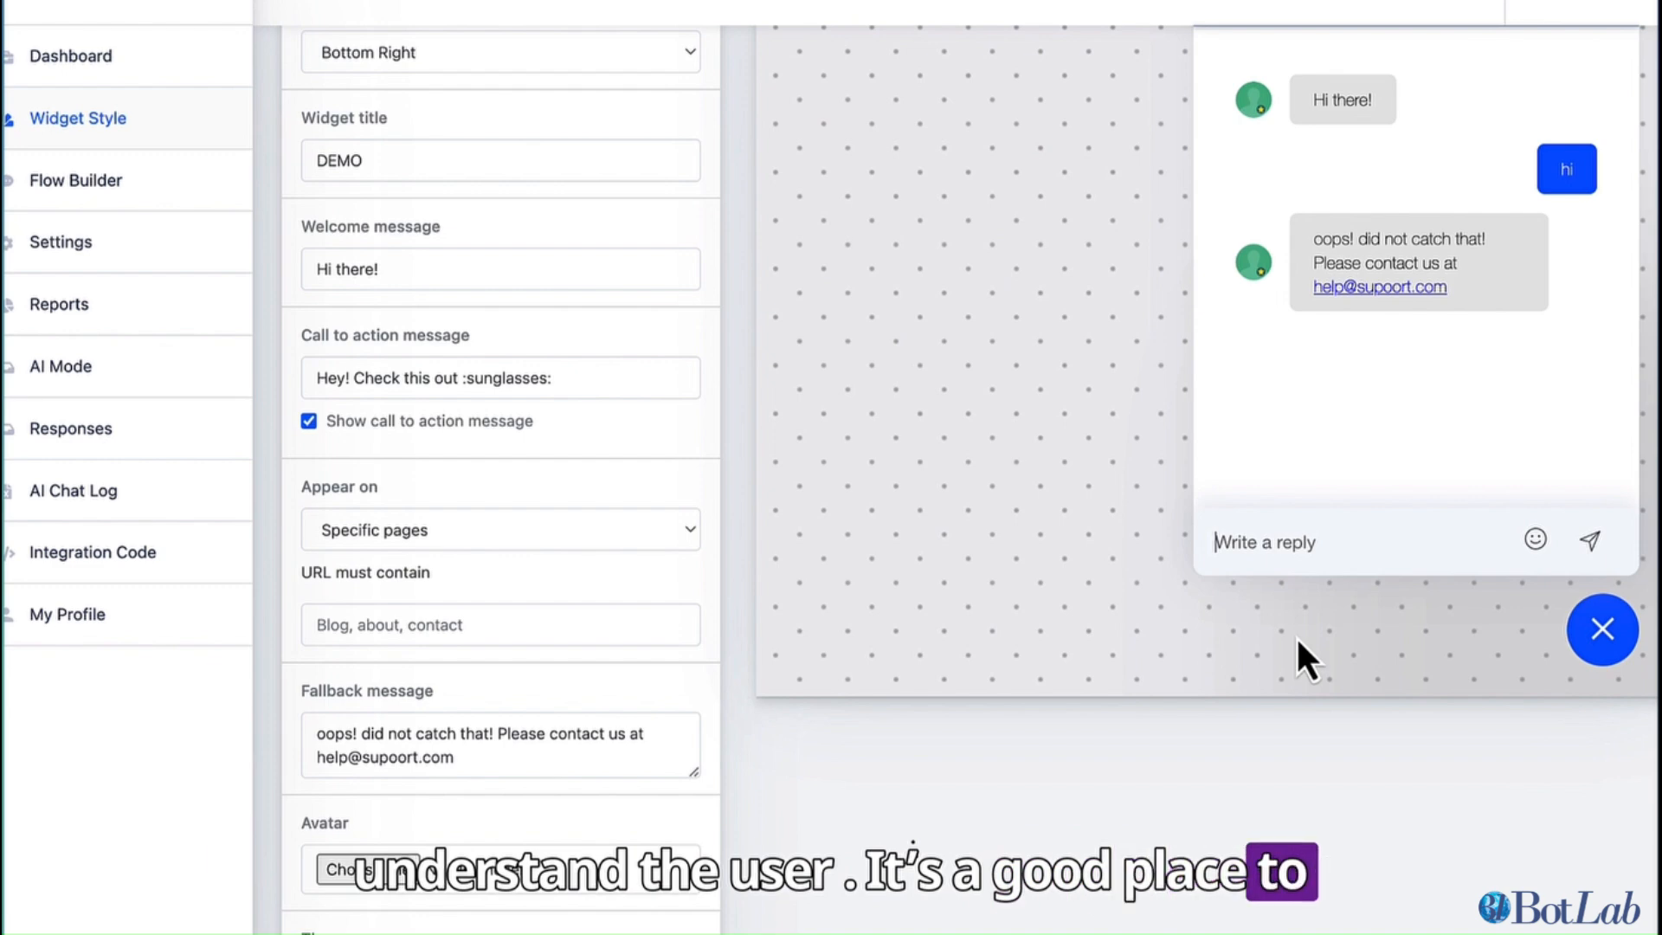
scroll(1297, 640, down, 2)
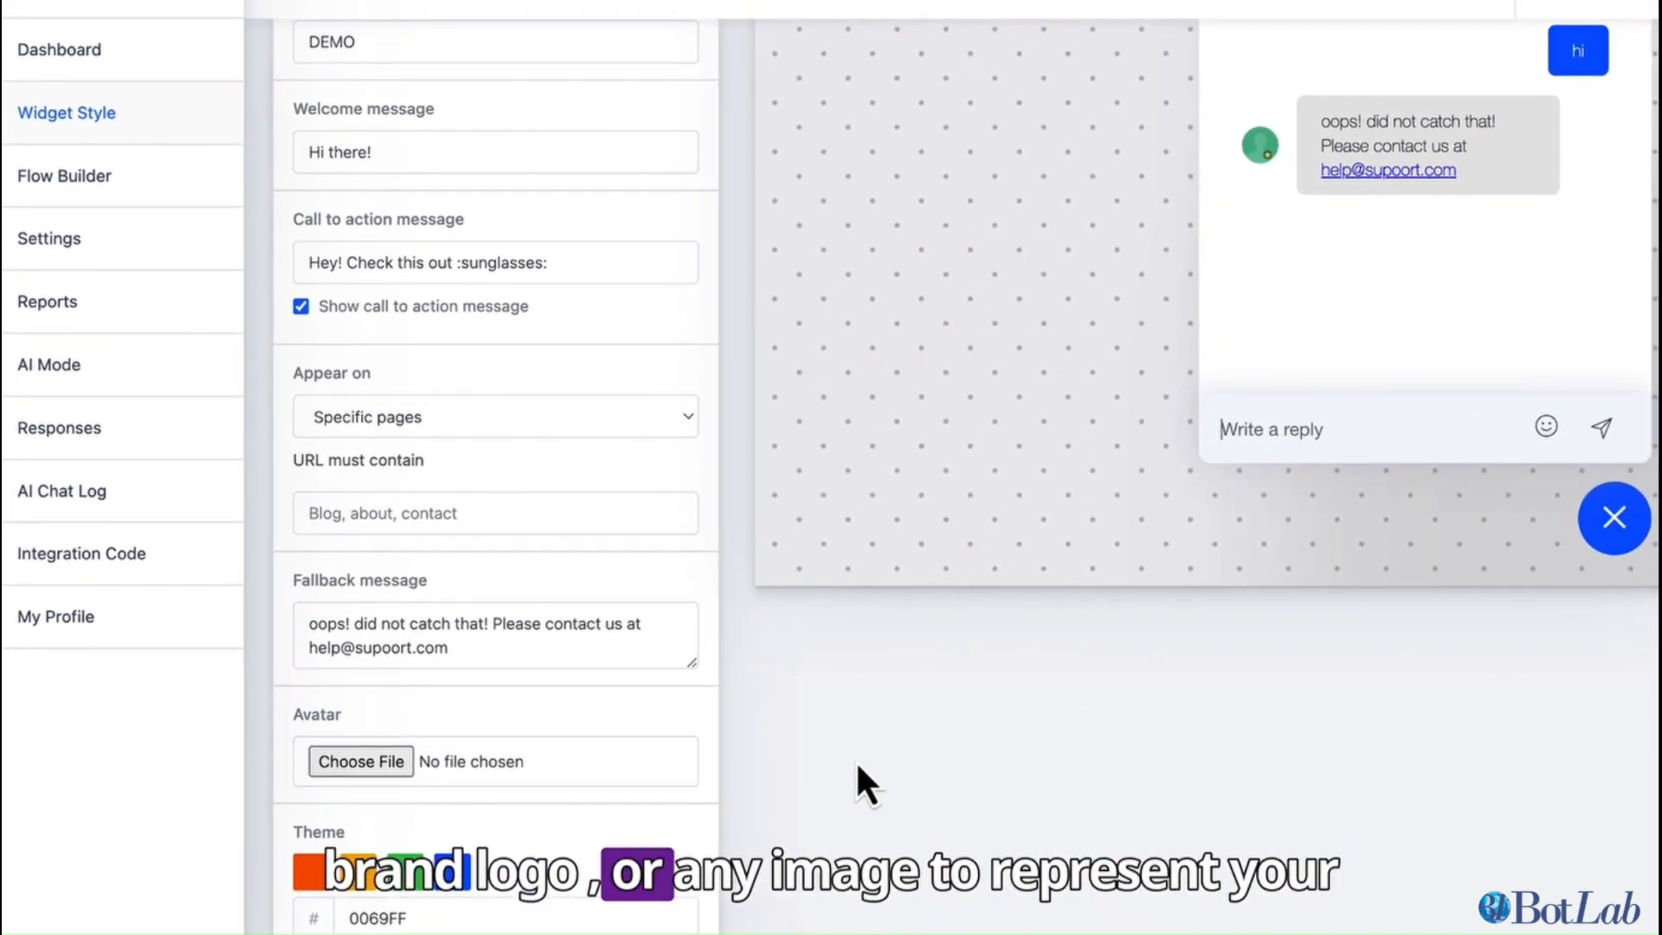
scroll(856, 765, up, 2)
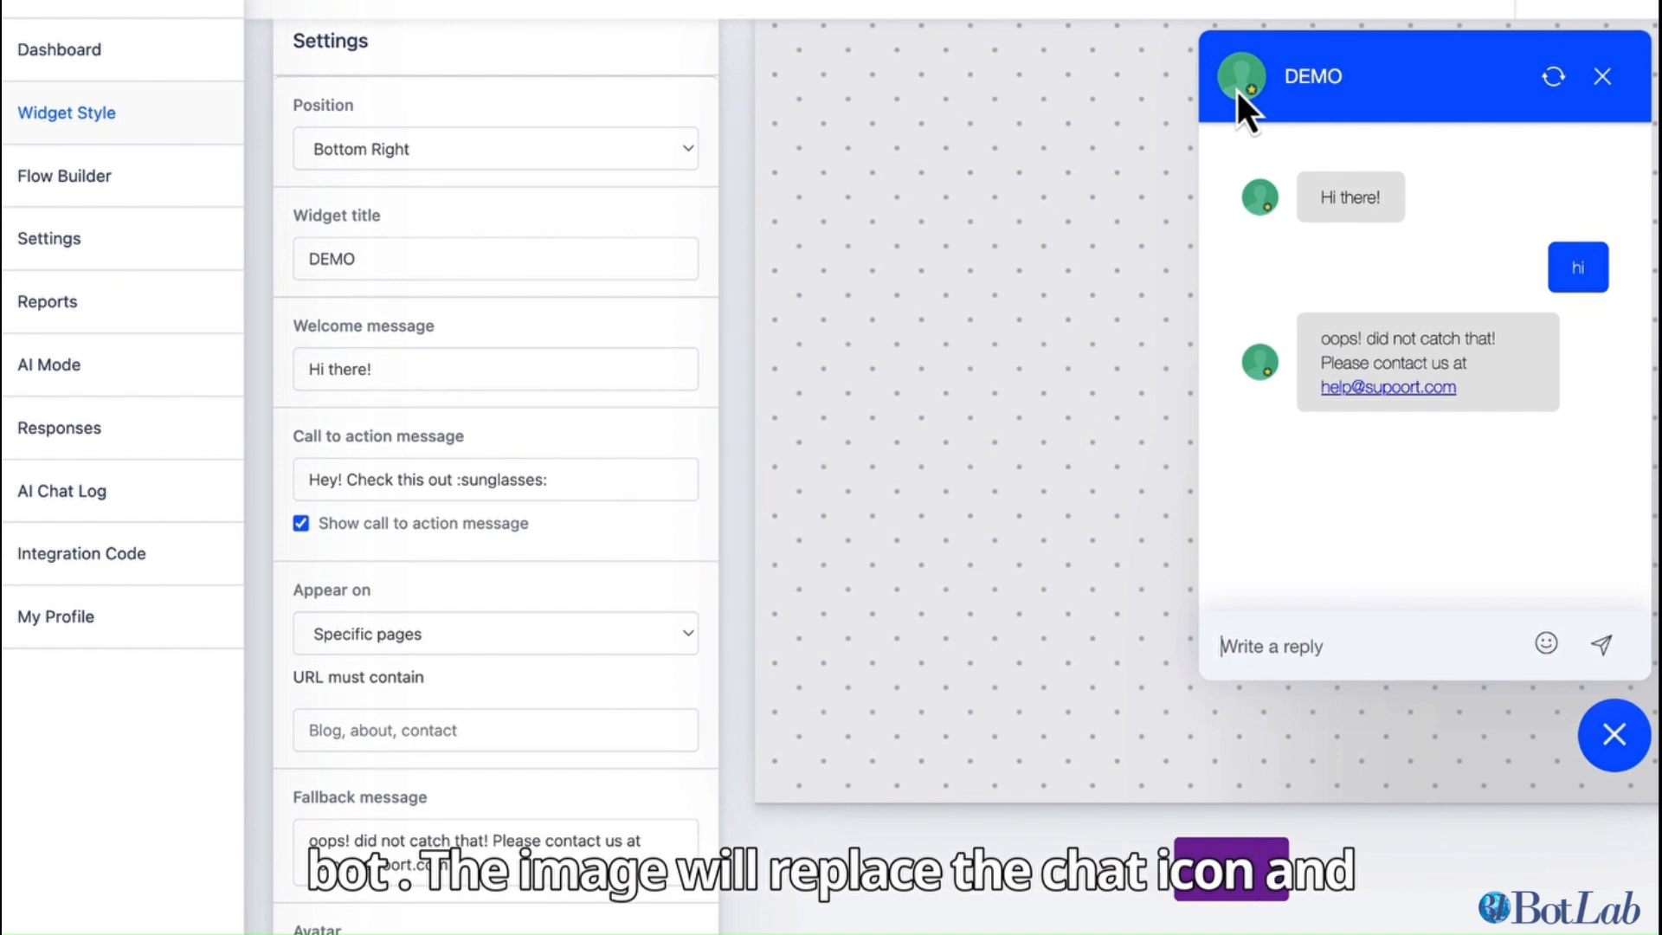
scroll(597, 808, down, 6)
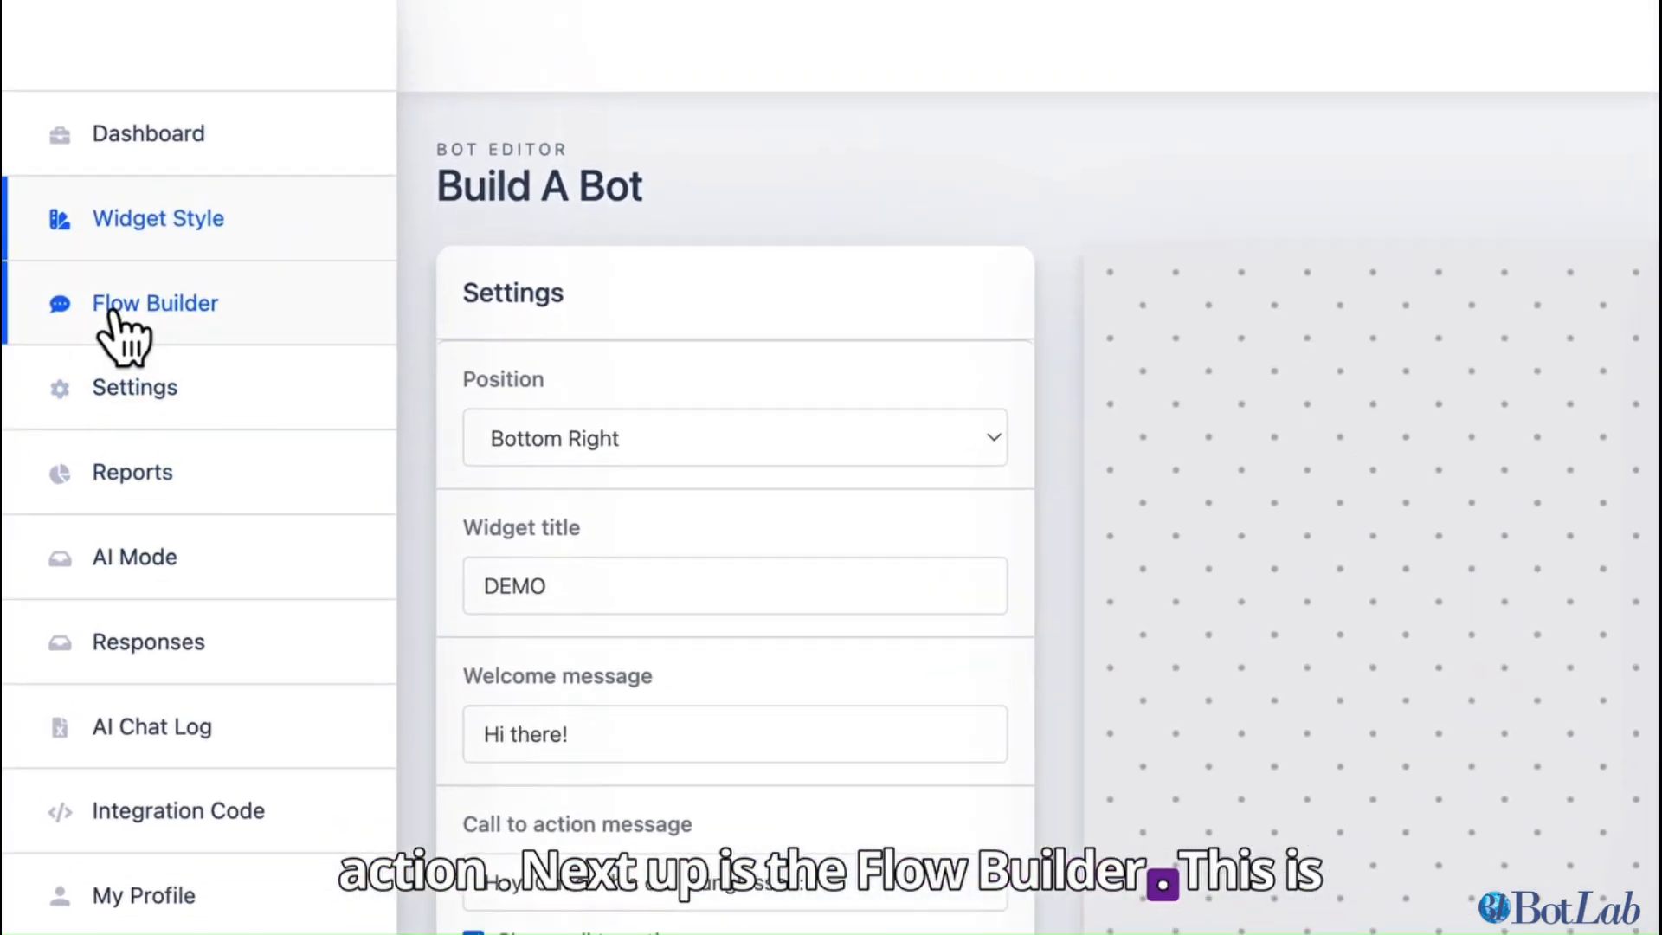
Open the bot's Flow Builder and place a standard Message block on the empty canvas
click(86, 148)
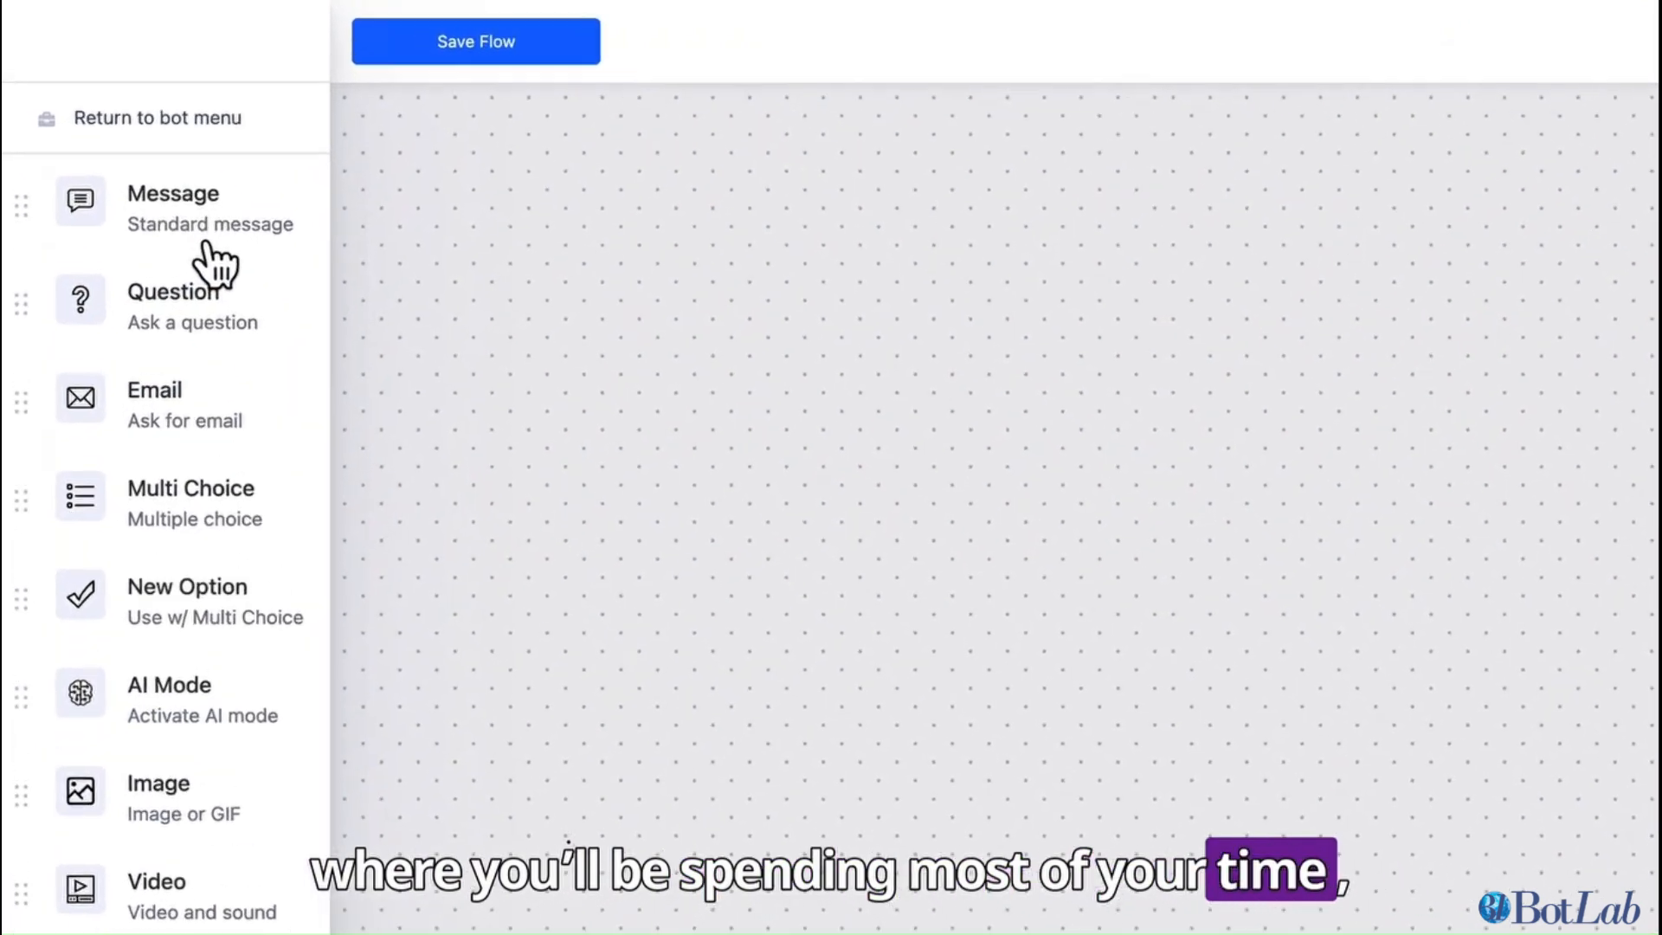
drag(134, 170, 442, 280)
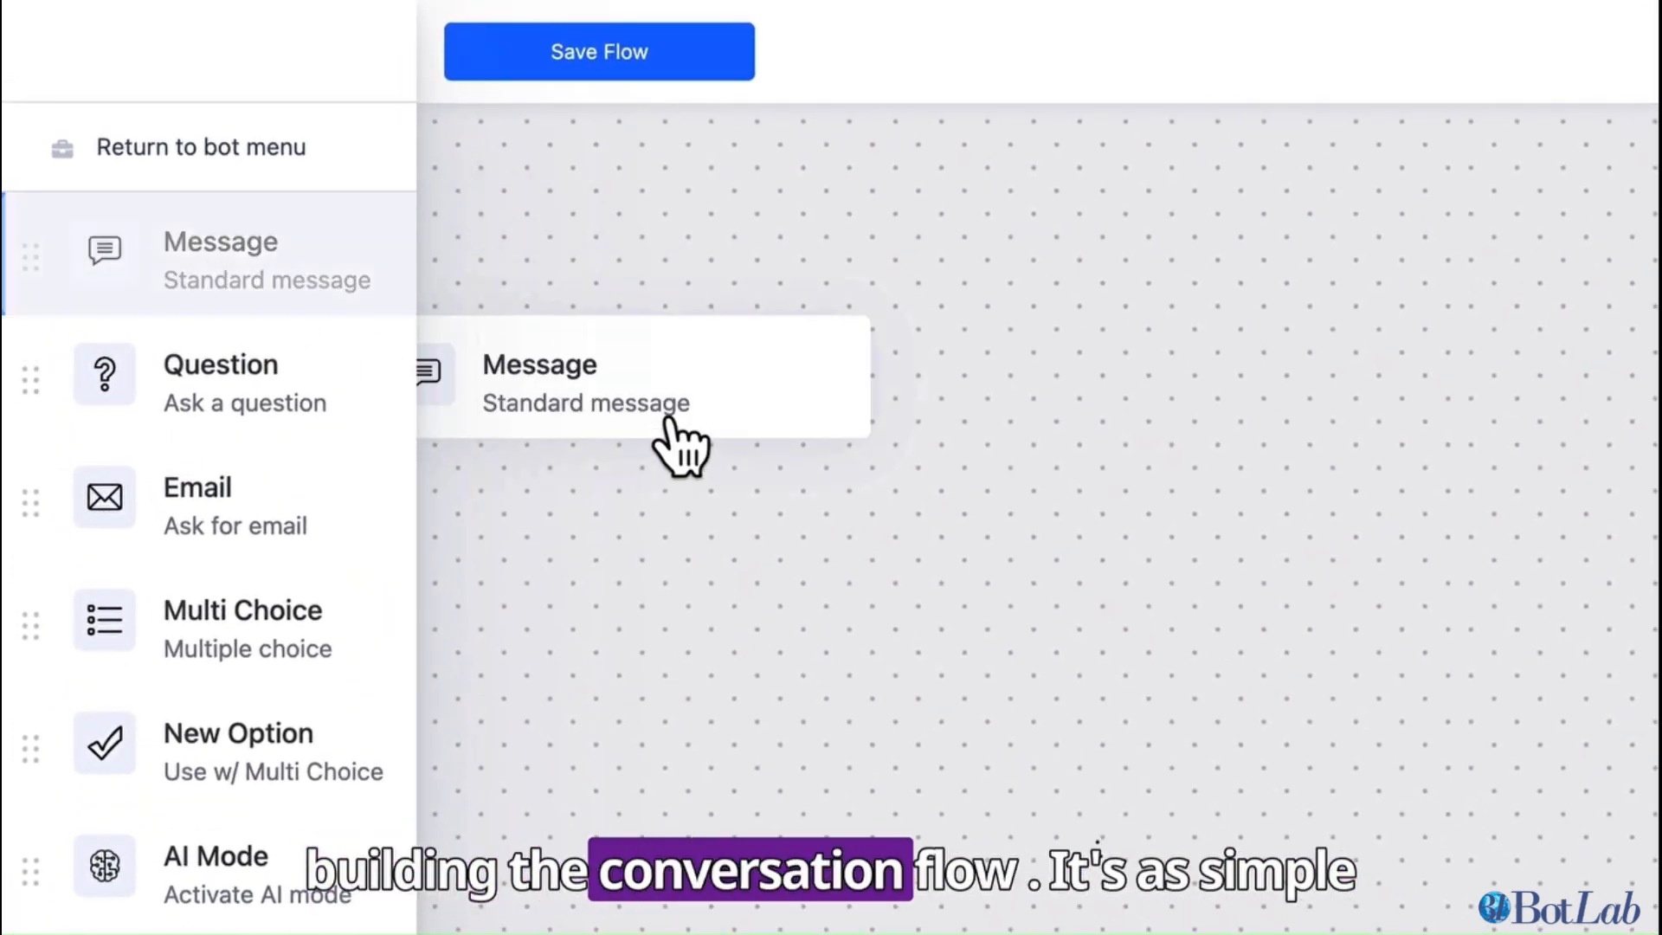
drag(671, 424, 1169, 517)
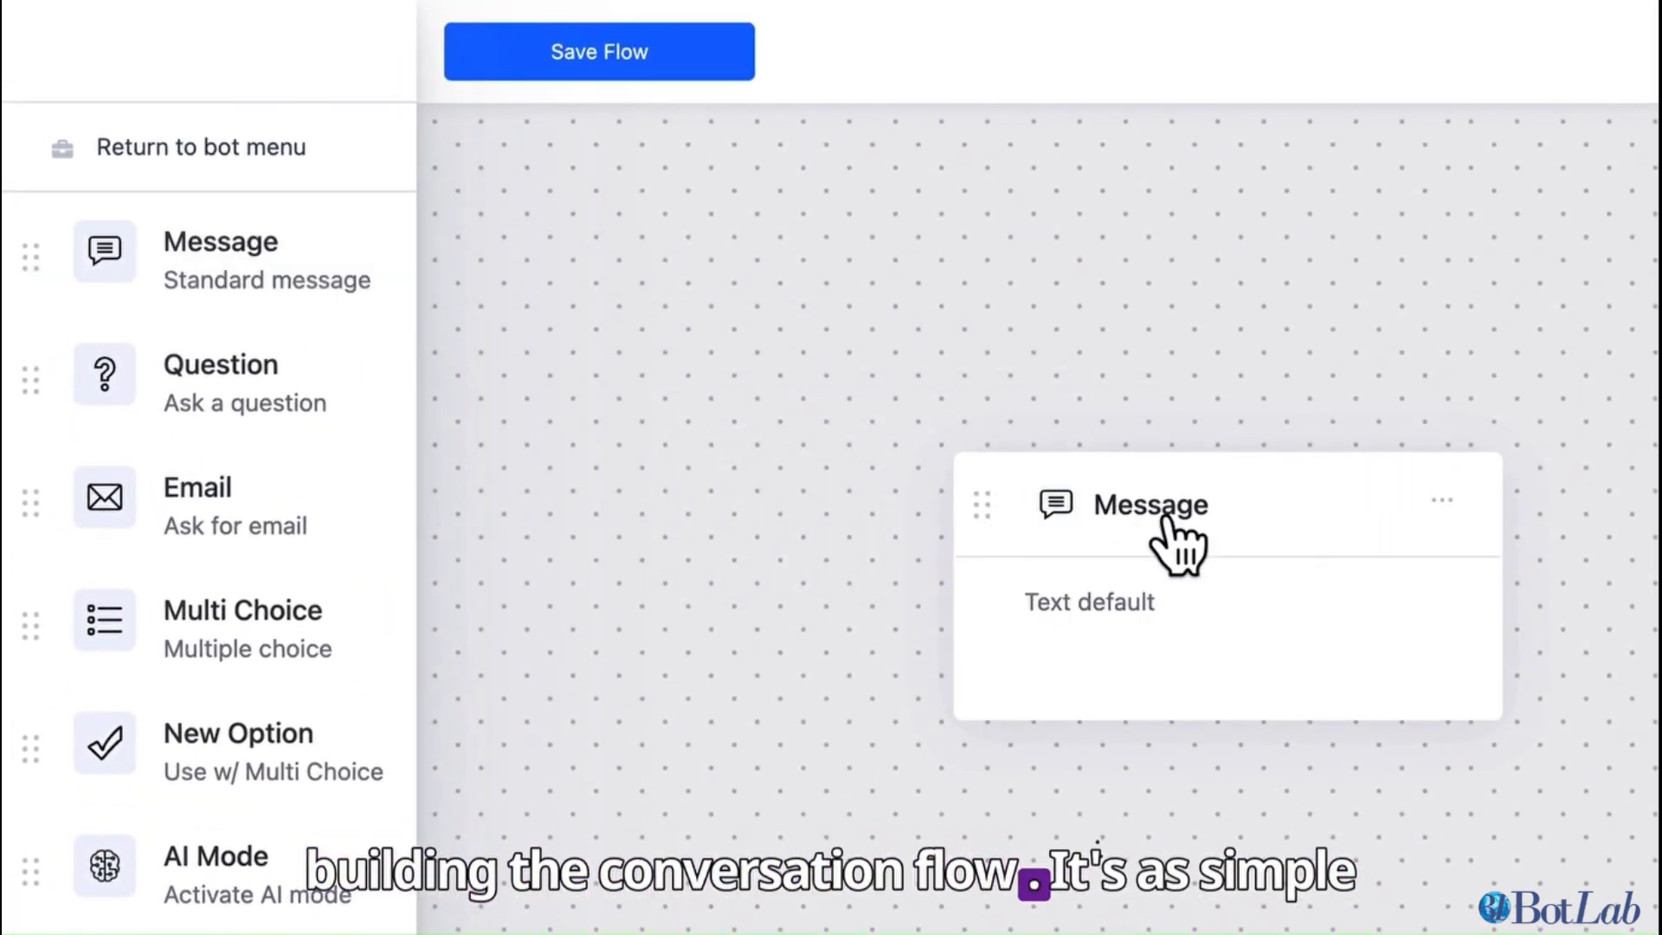
Open the Message block for editing and set its block name to "first_message"
click(1172, 631)
double_click(995, 559)
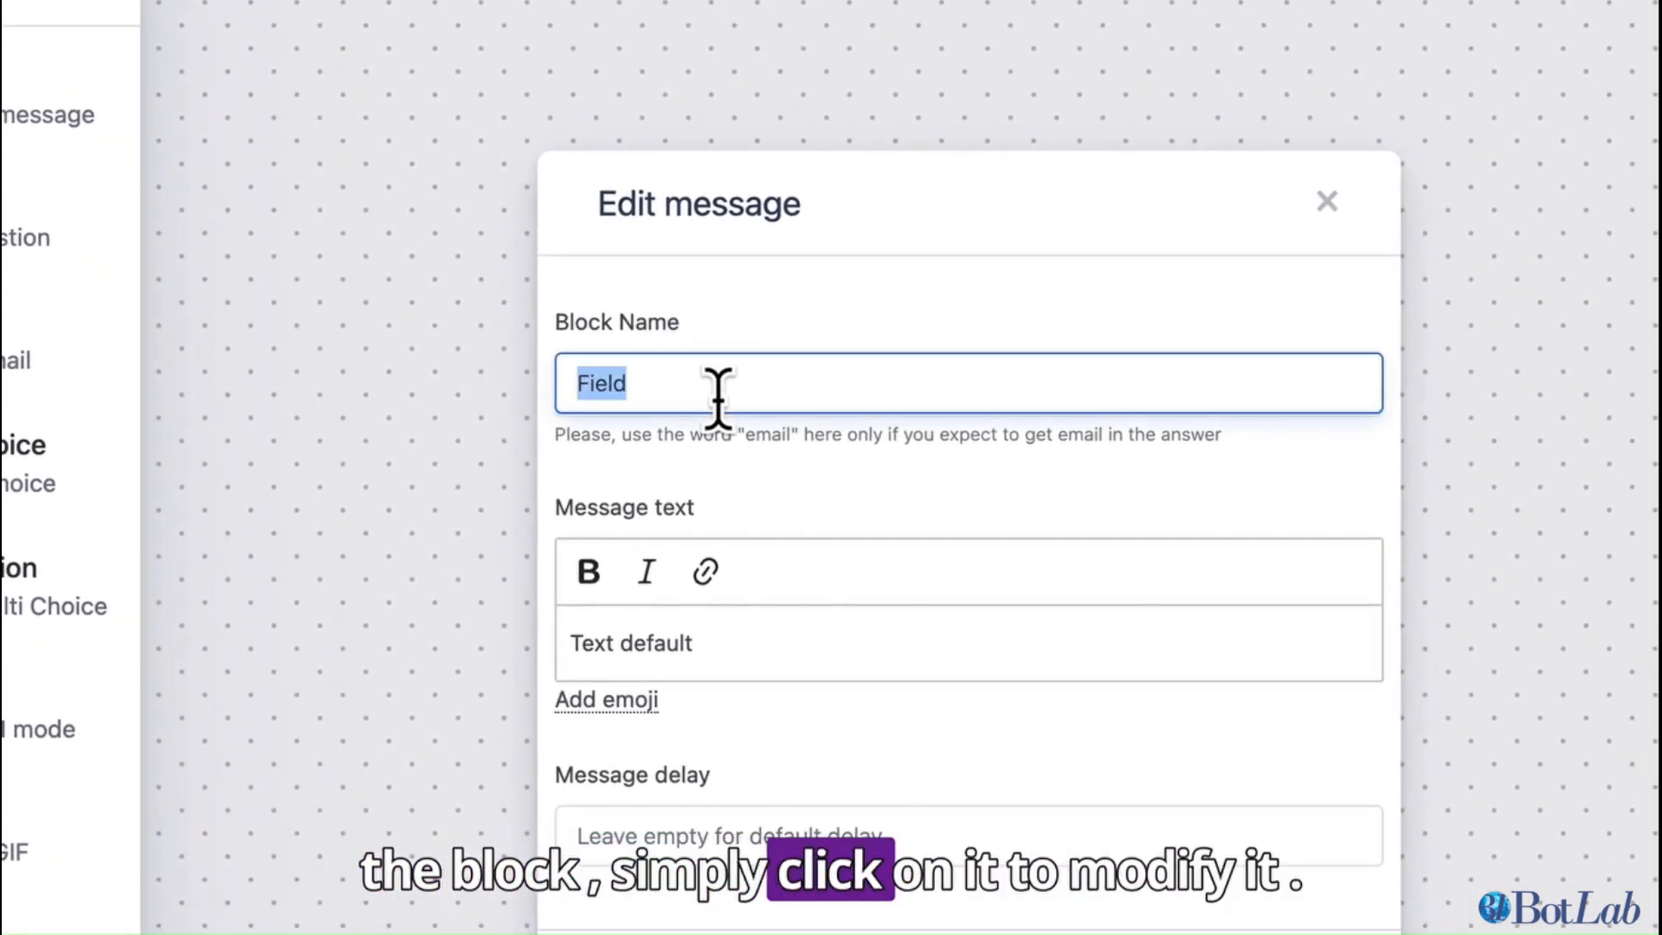
text(first)
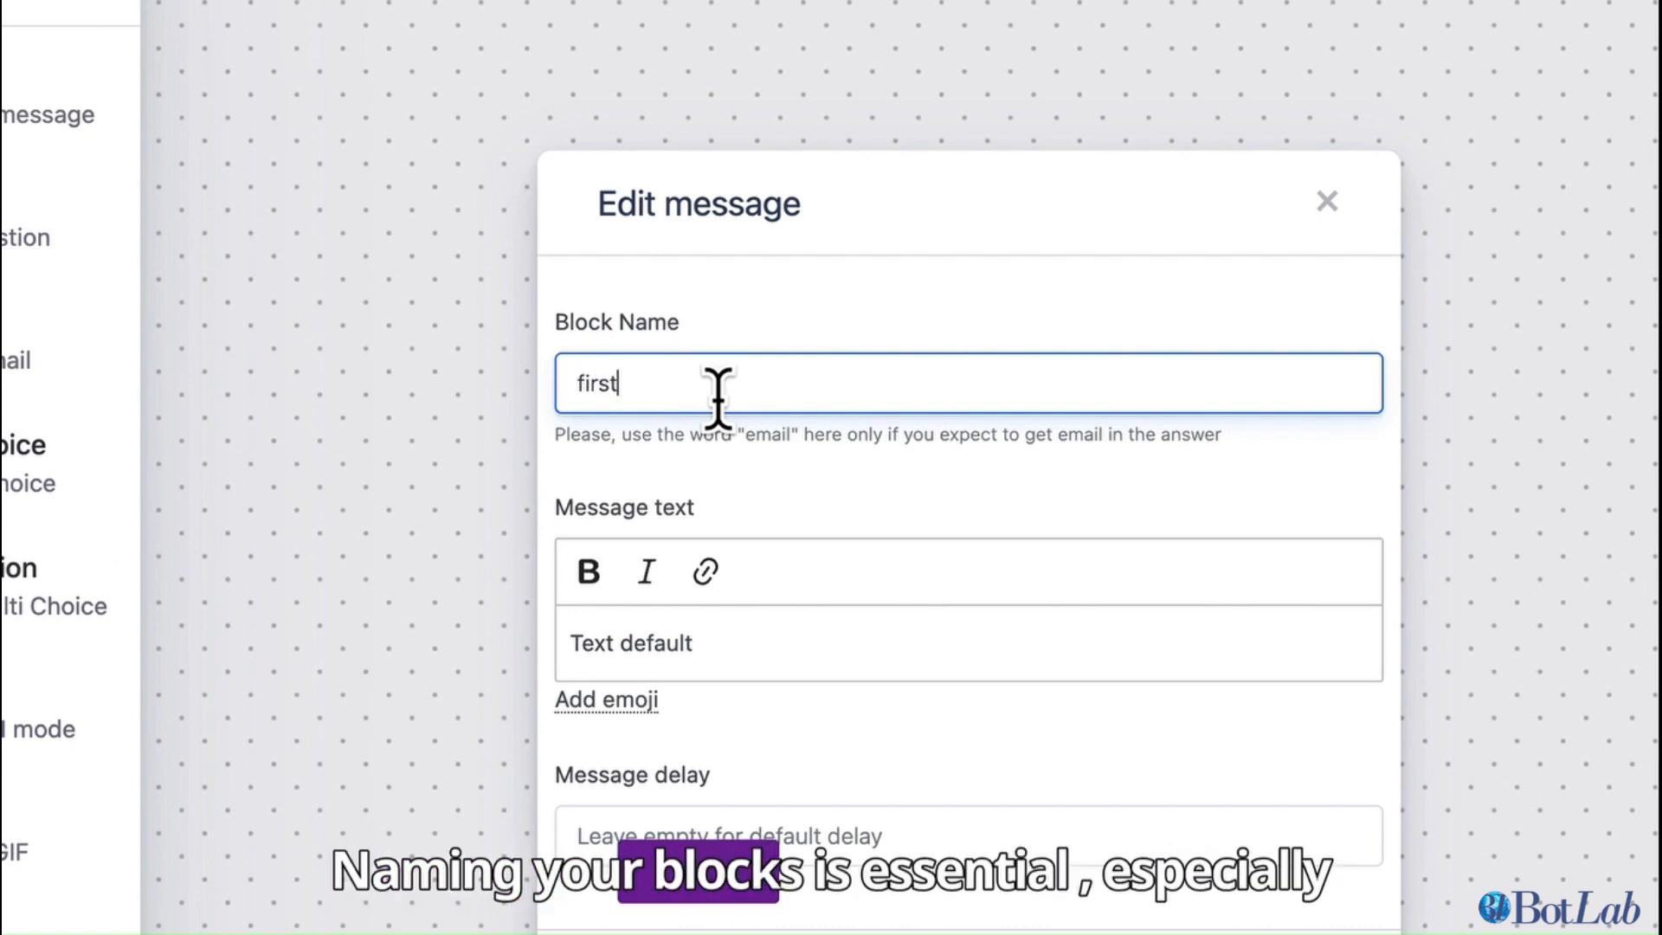
text(_messag)
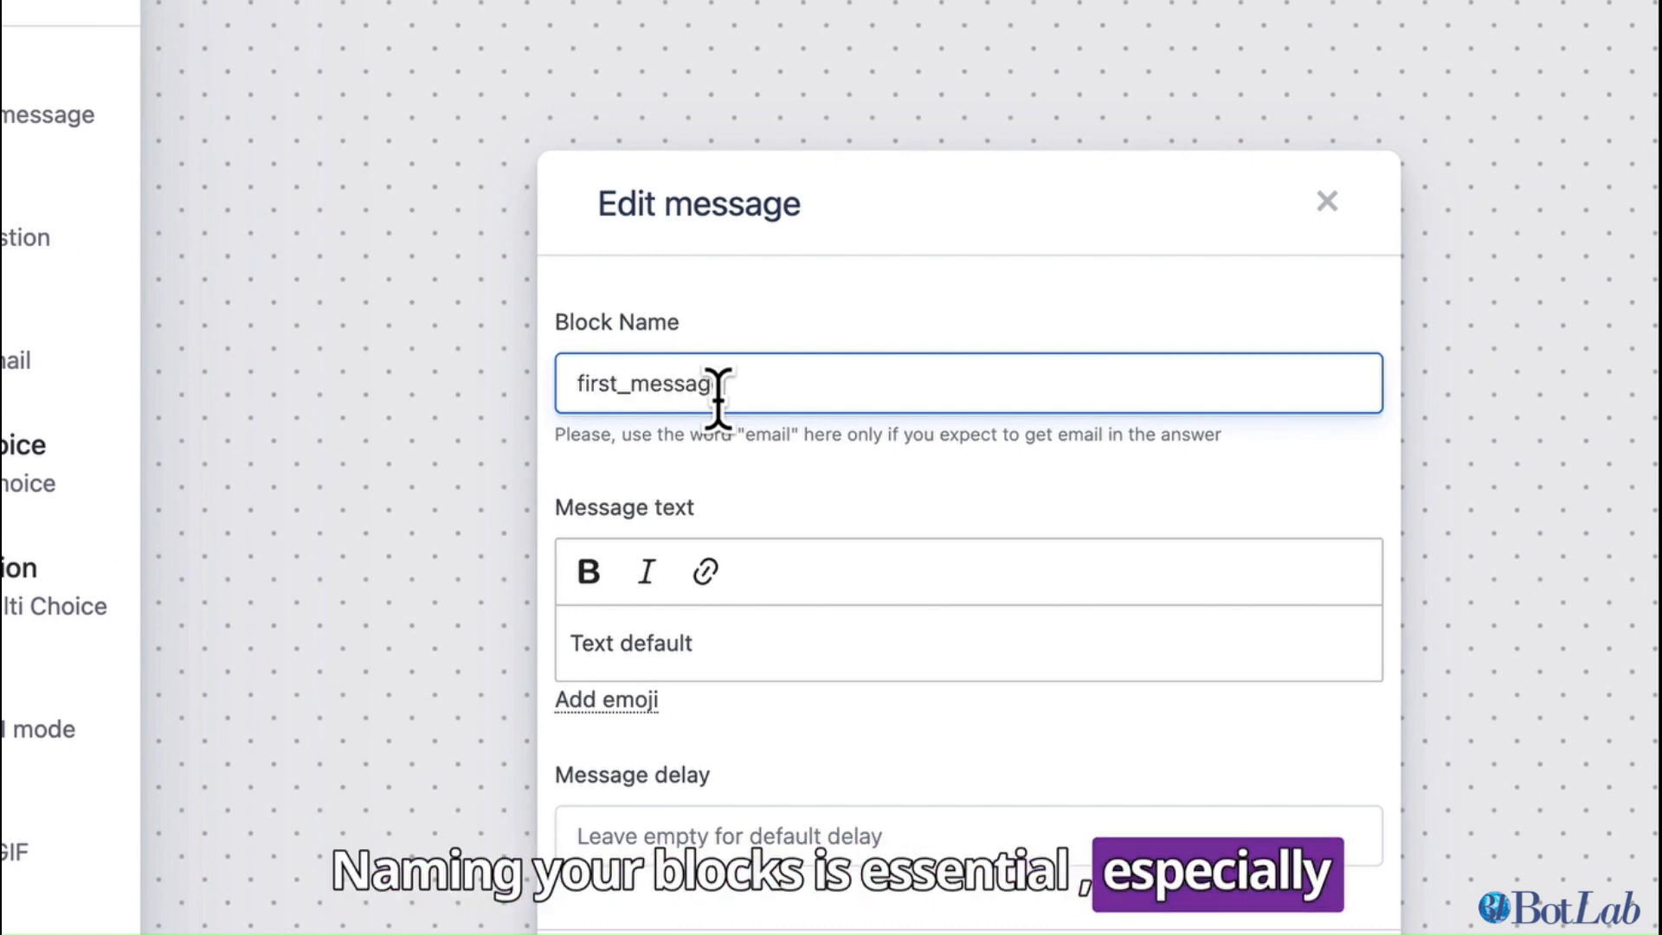
text(e)
Set the message text to "Hi" followed by the sunglasses emoji, set the message delay to 2, and save the message
triple_click(727, 654)
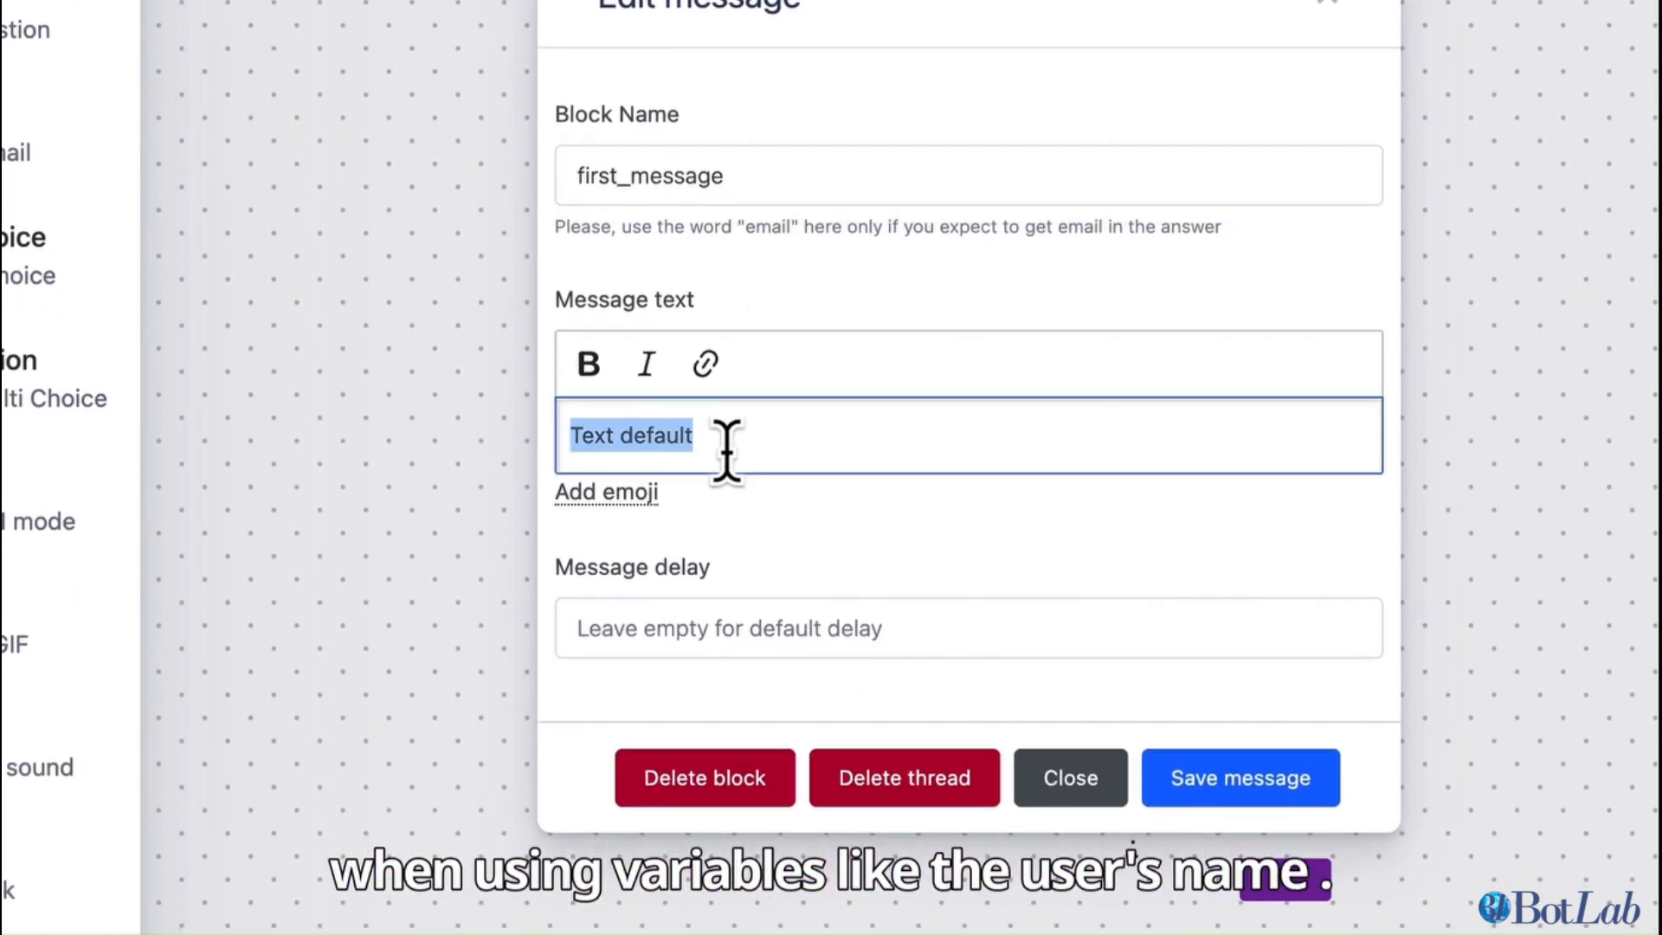
text(Hi)
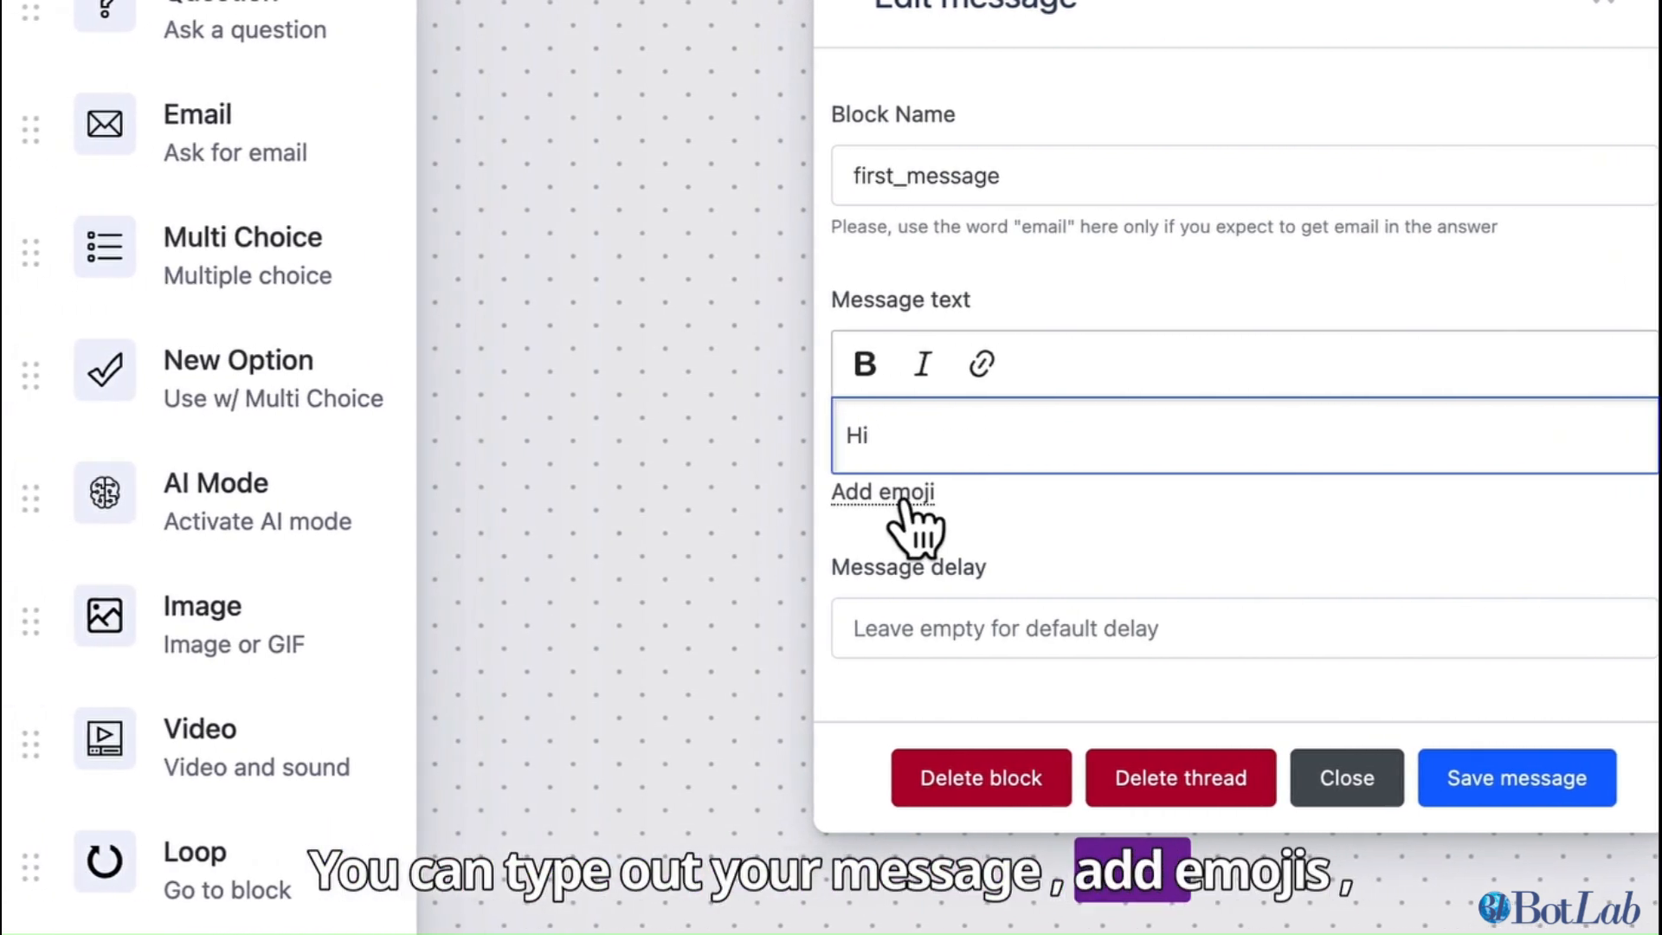
click(619, 491)
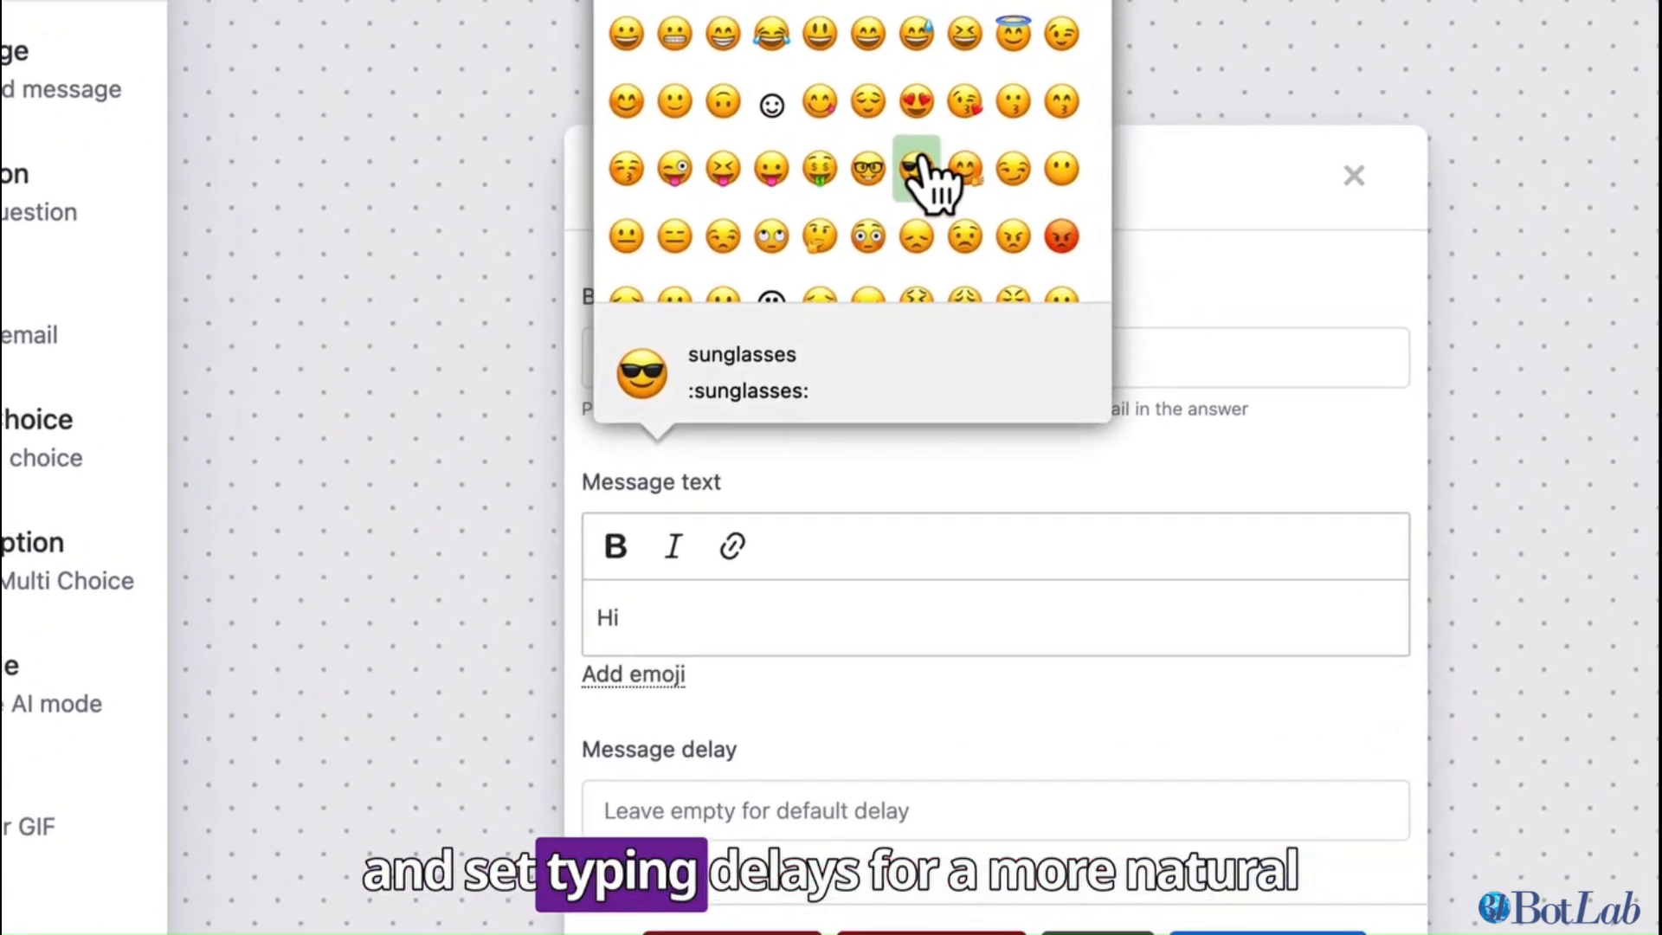
click(1051, 71)
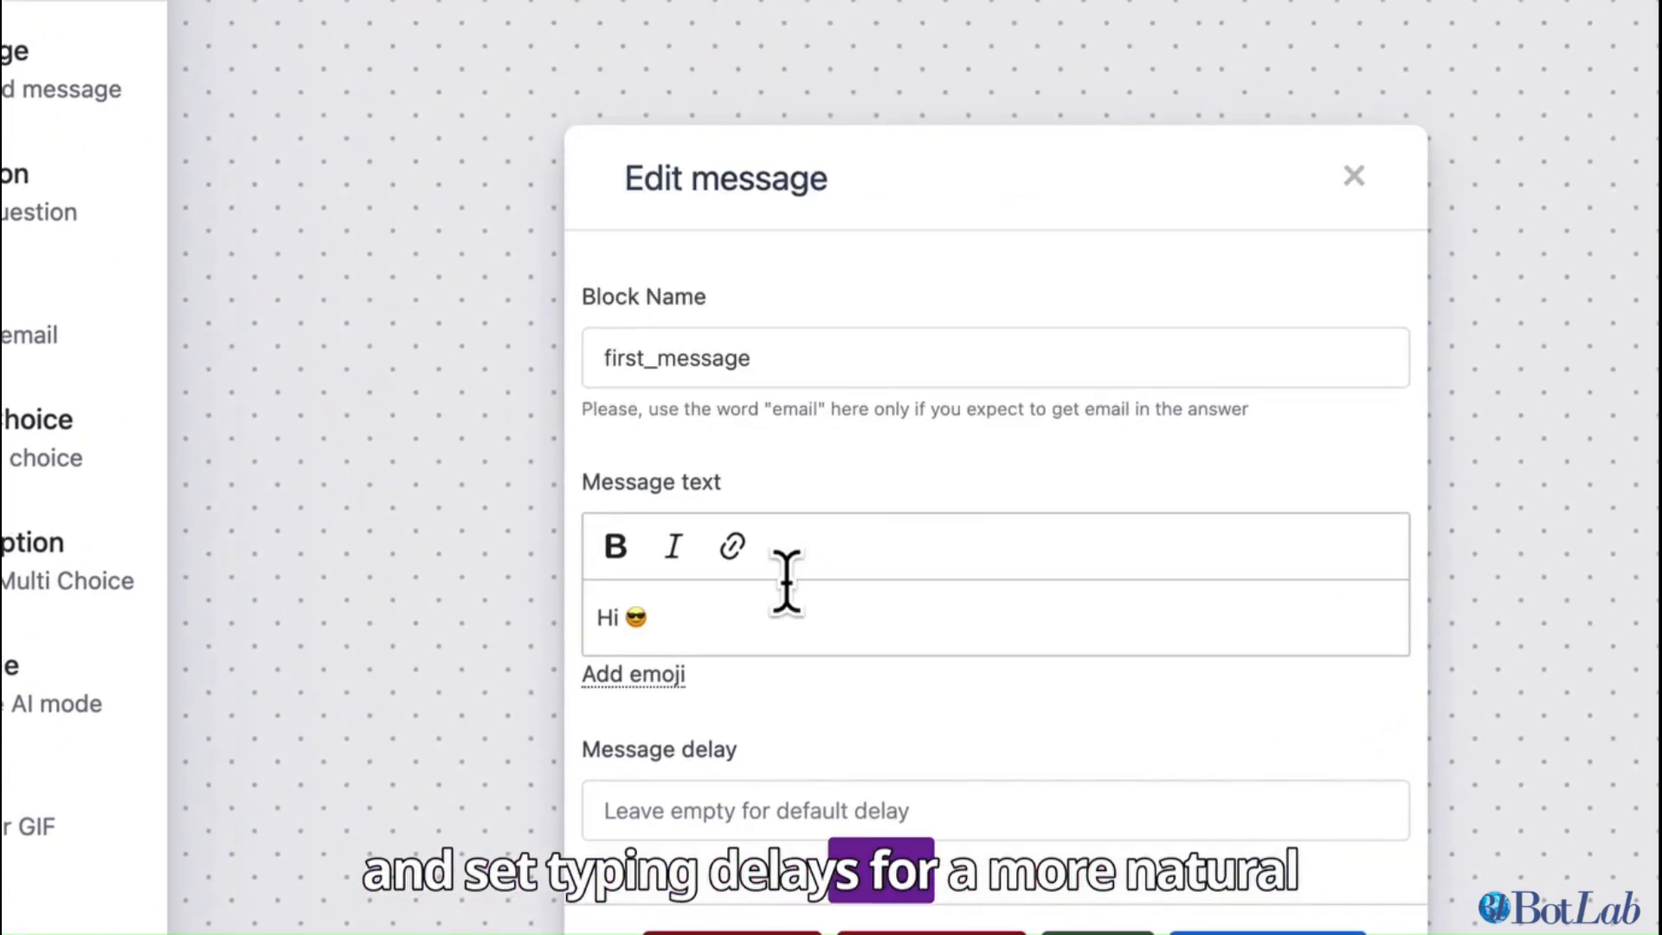
click(823, 715)
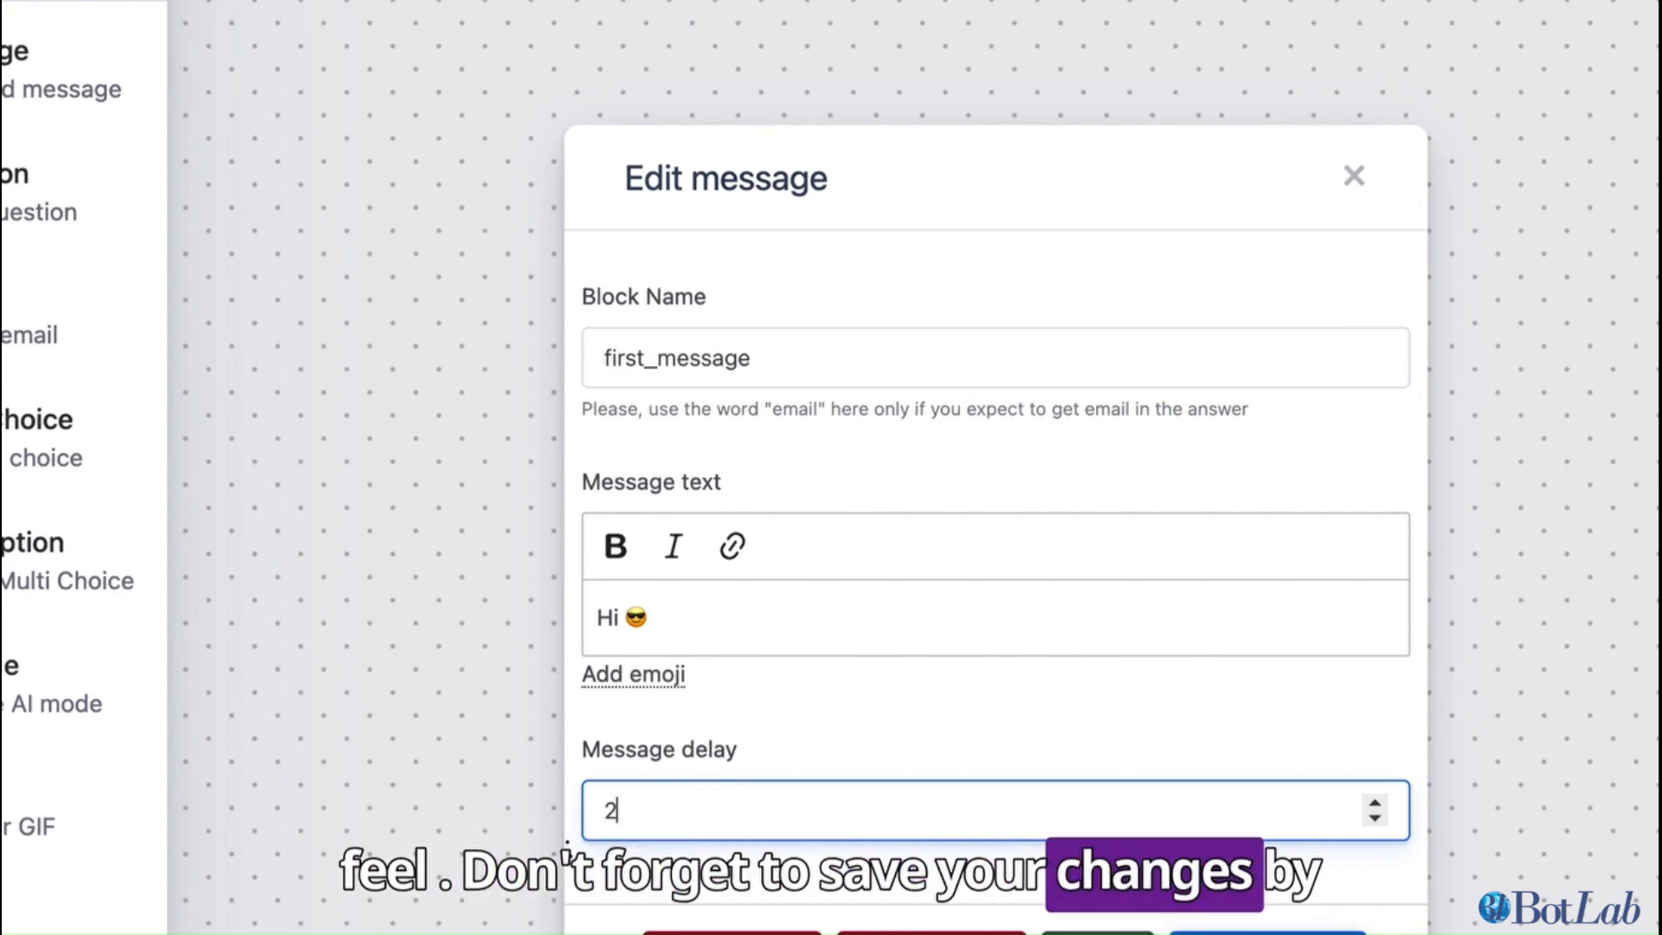
click(1260, 934)
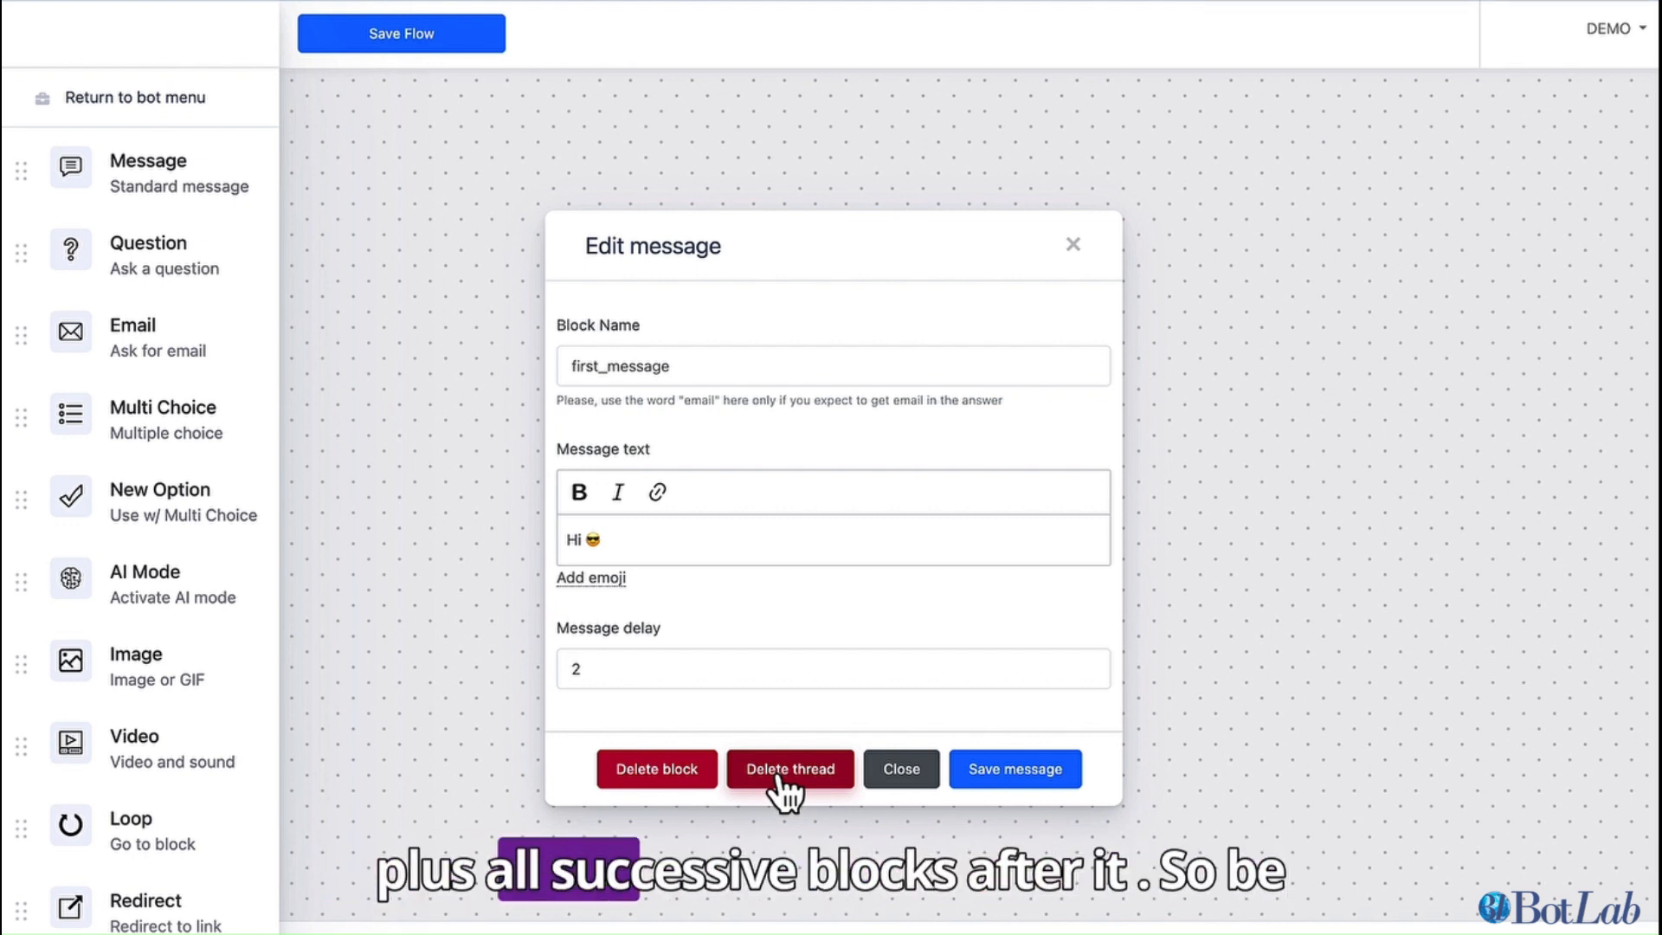
click(900, 769)
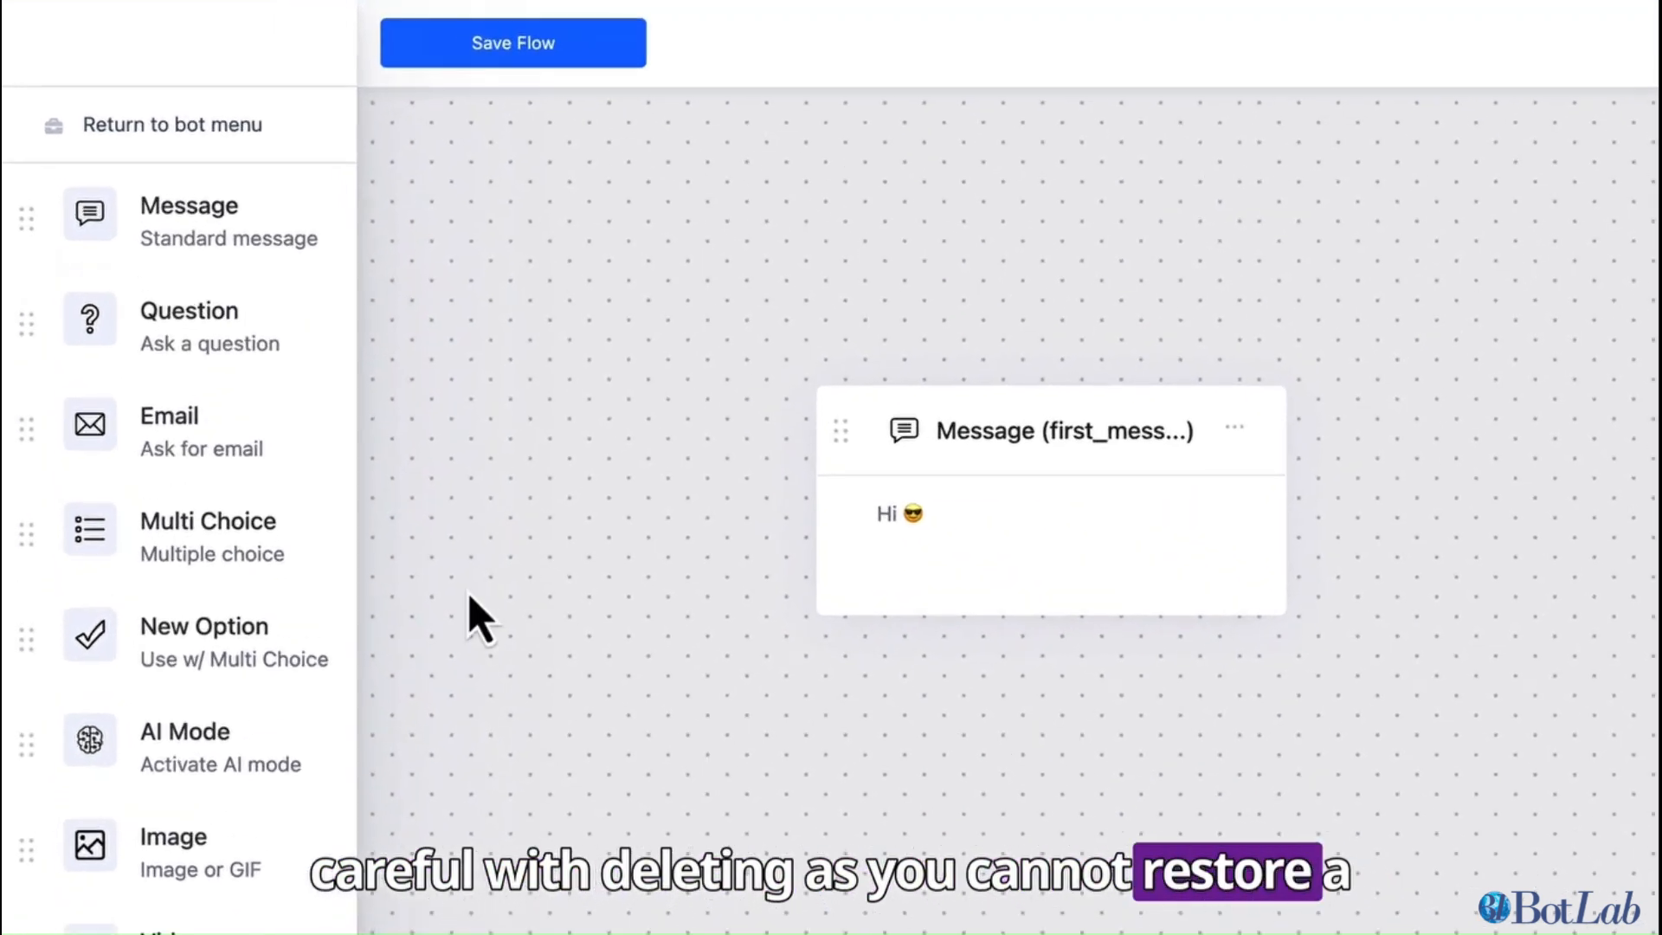
Add a Question block directly below the first_message block and set its block name to "name"
drag(200, 342, 978, 707)
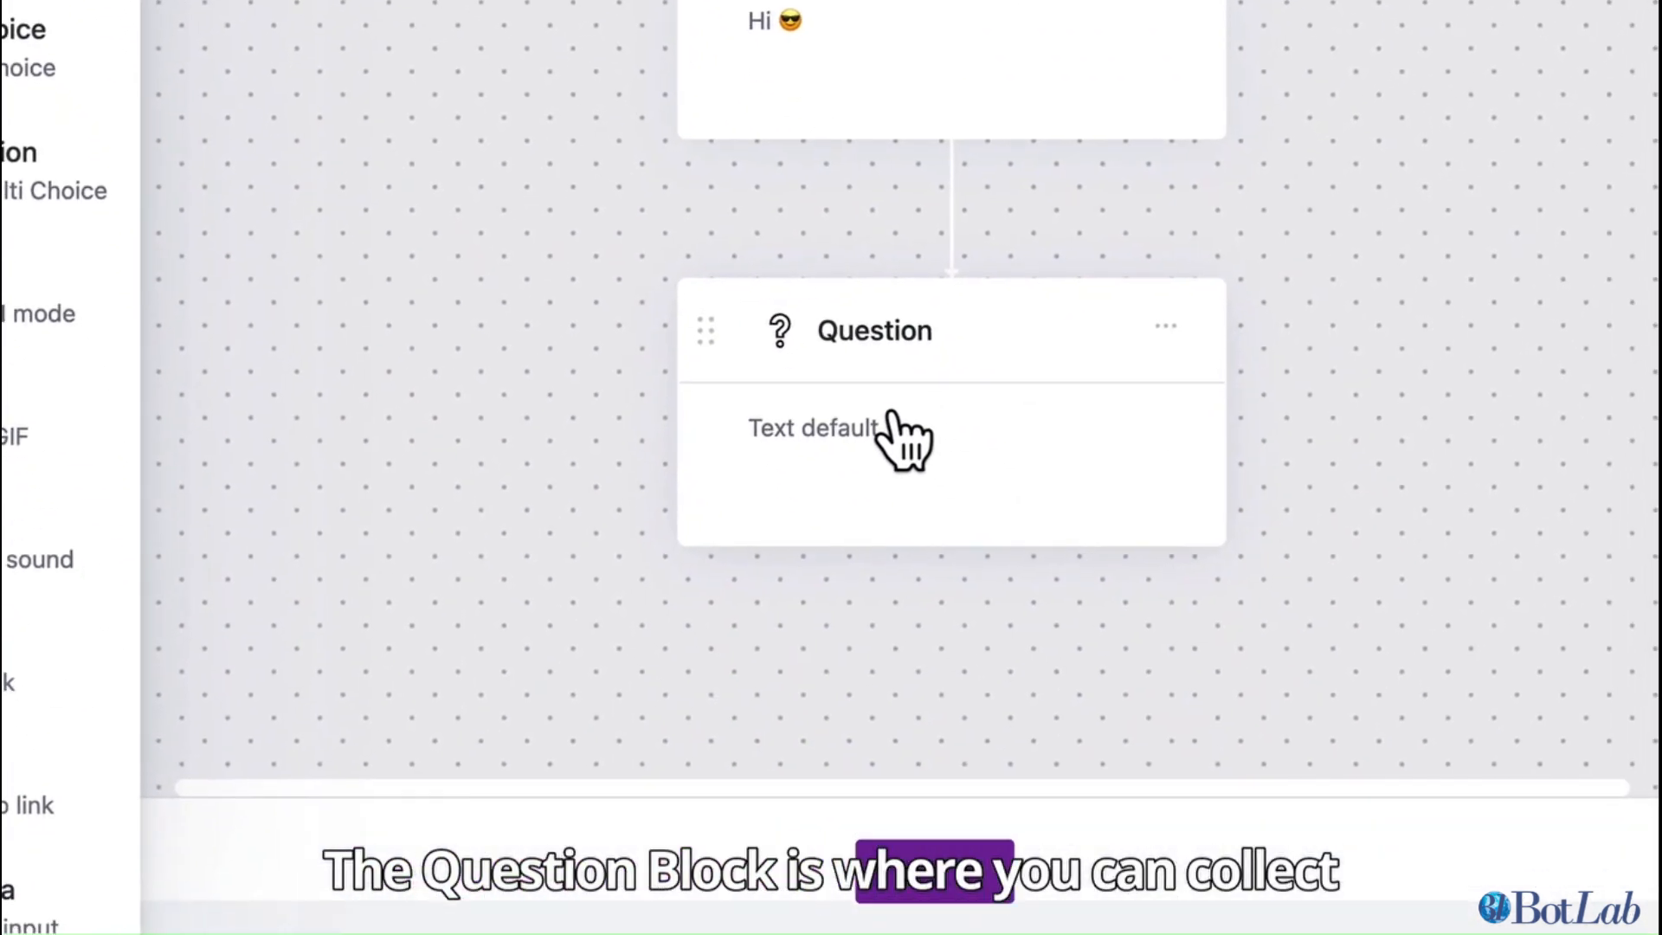
click(991, 638)
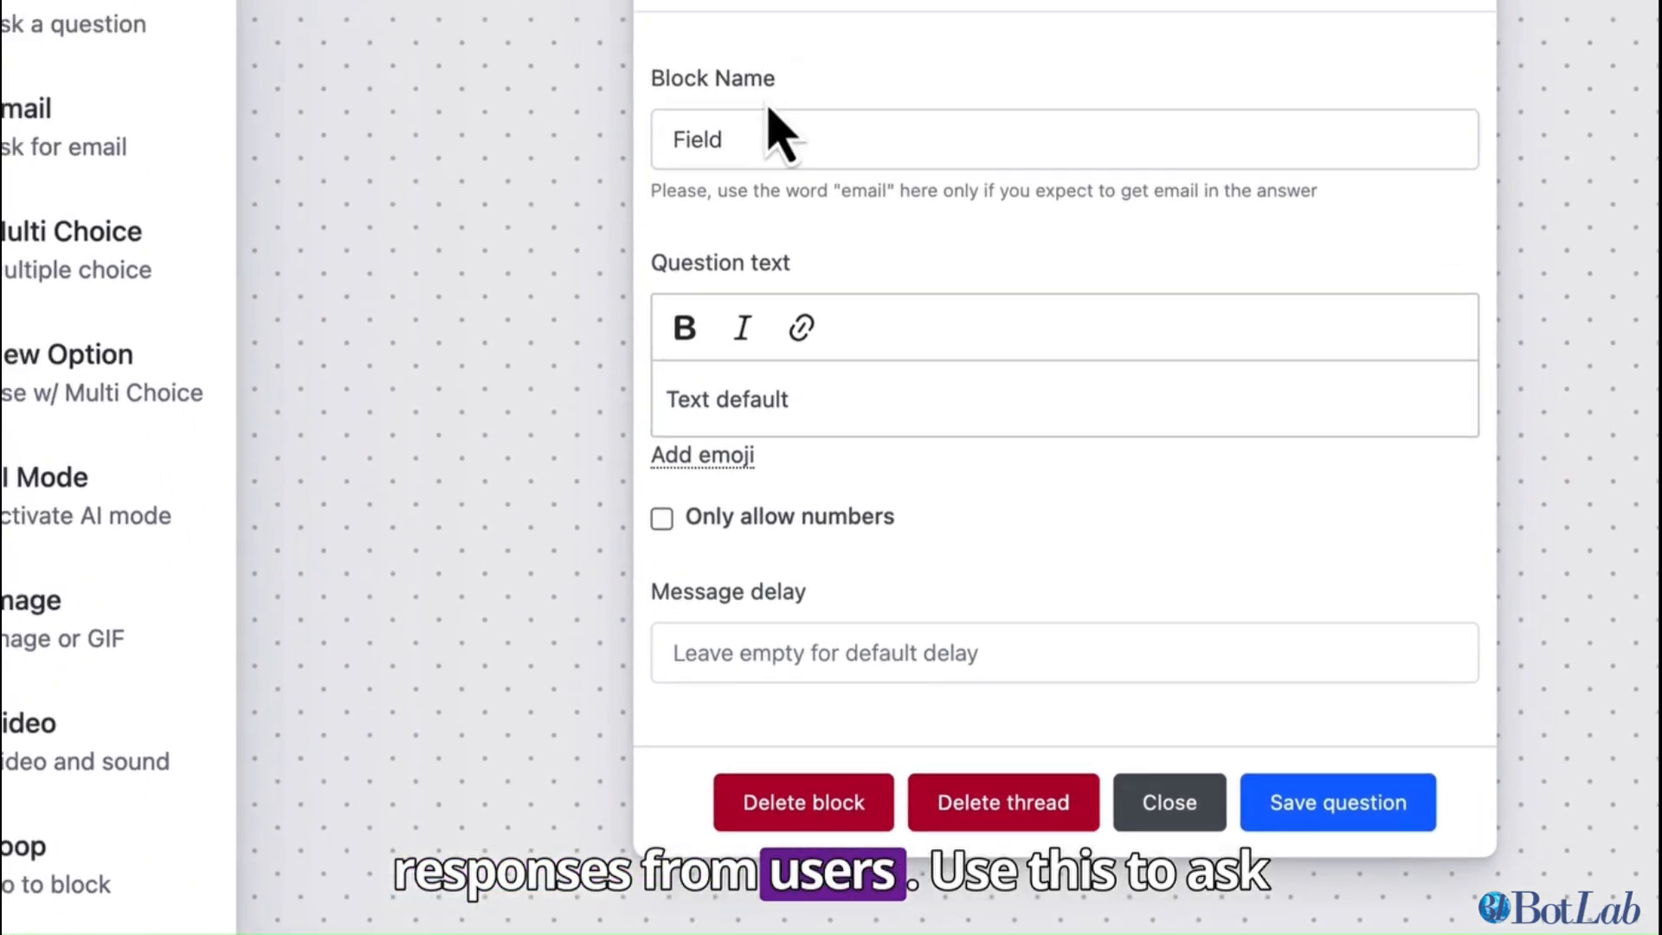
double_click(721, 134)
text(name)
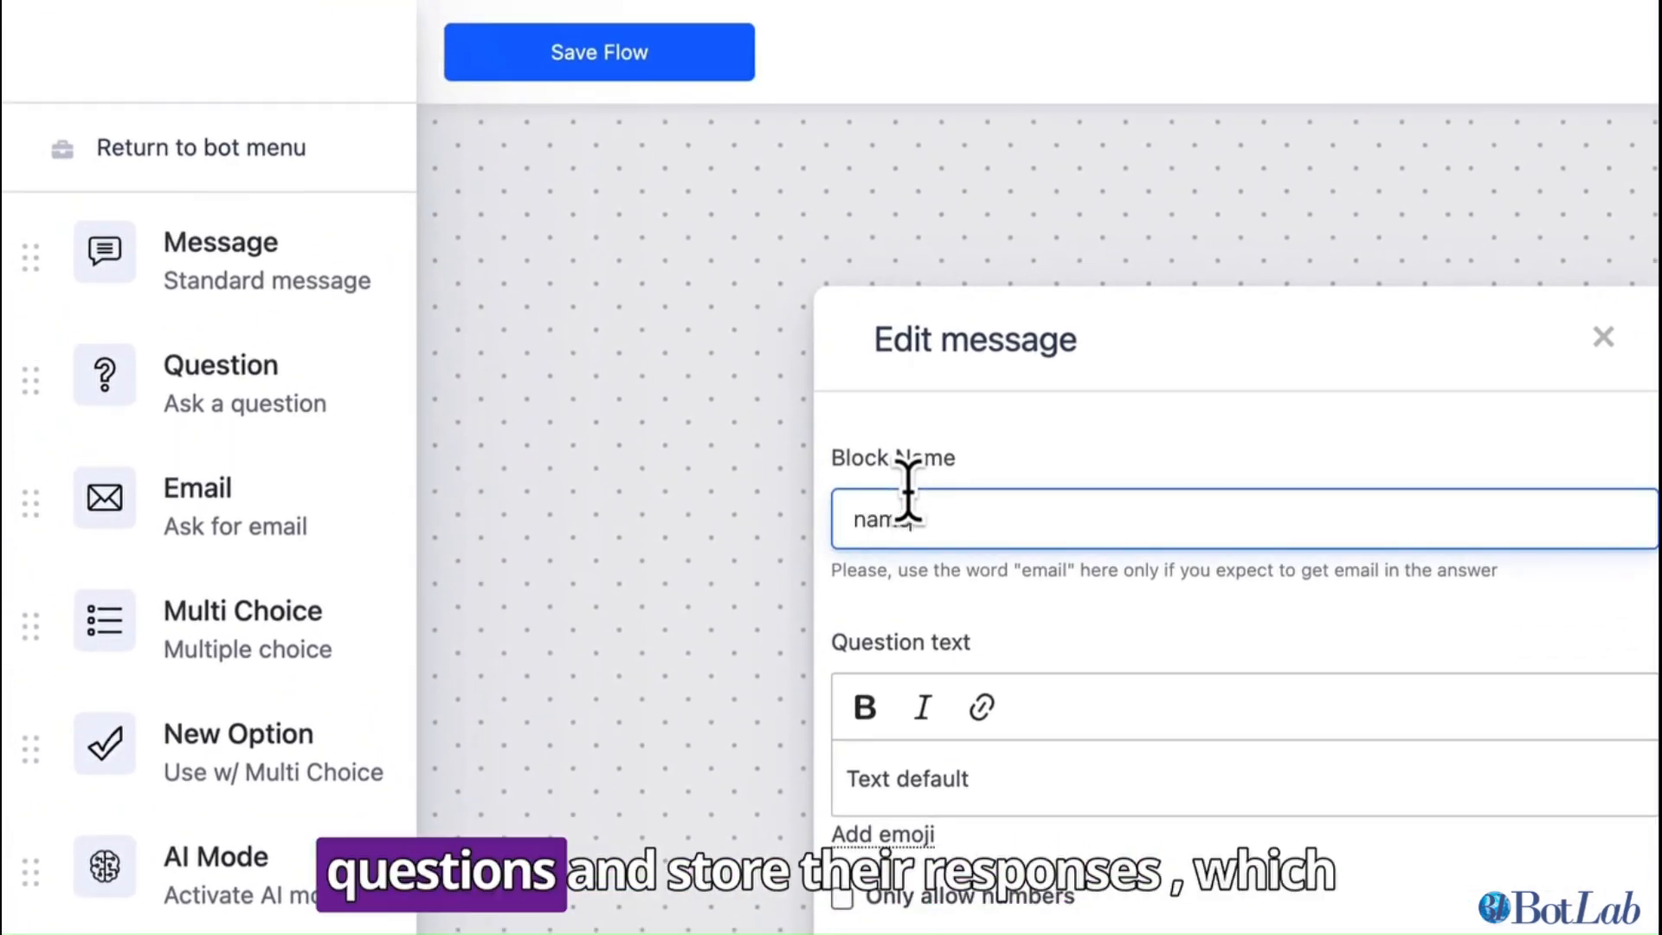
Replace the default question text of the "name" block with "What is your name?"
triple_click(878, 746)
text(What is )
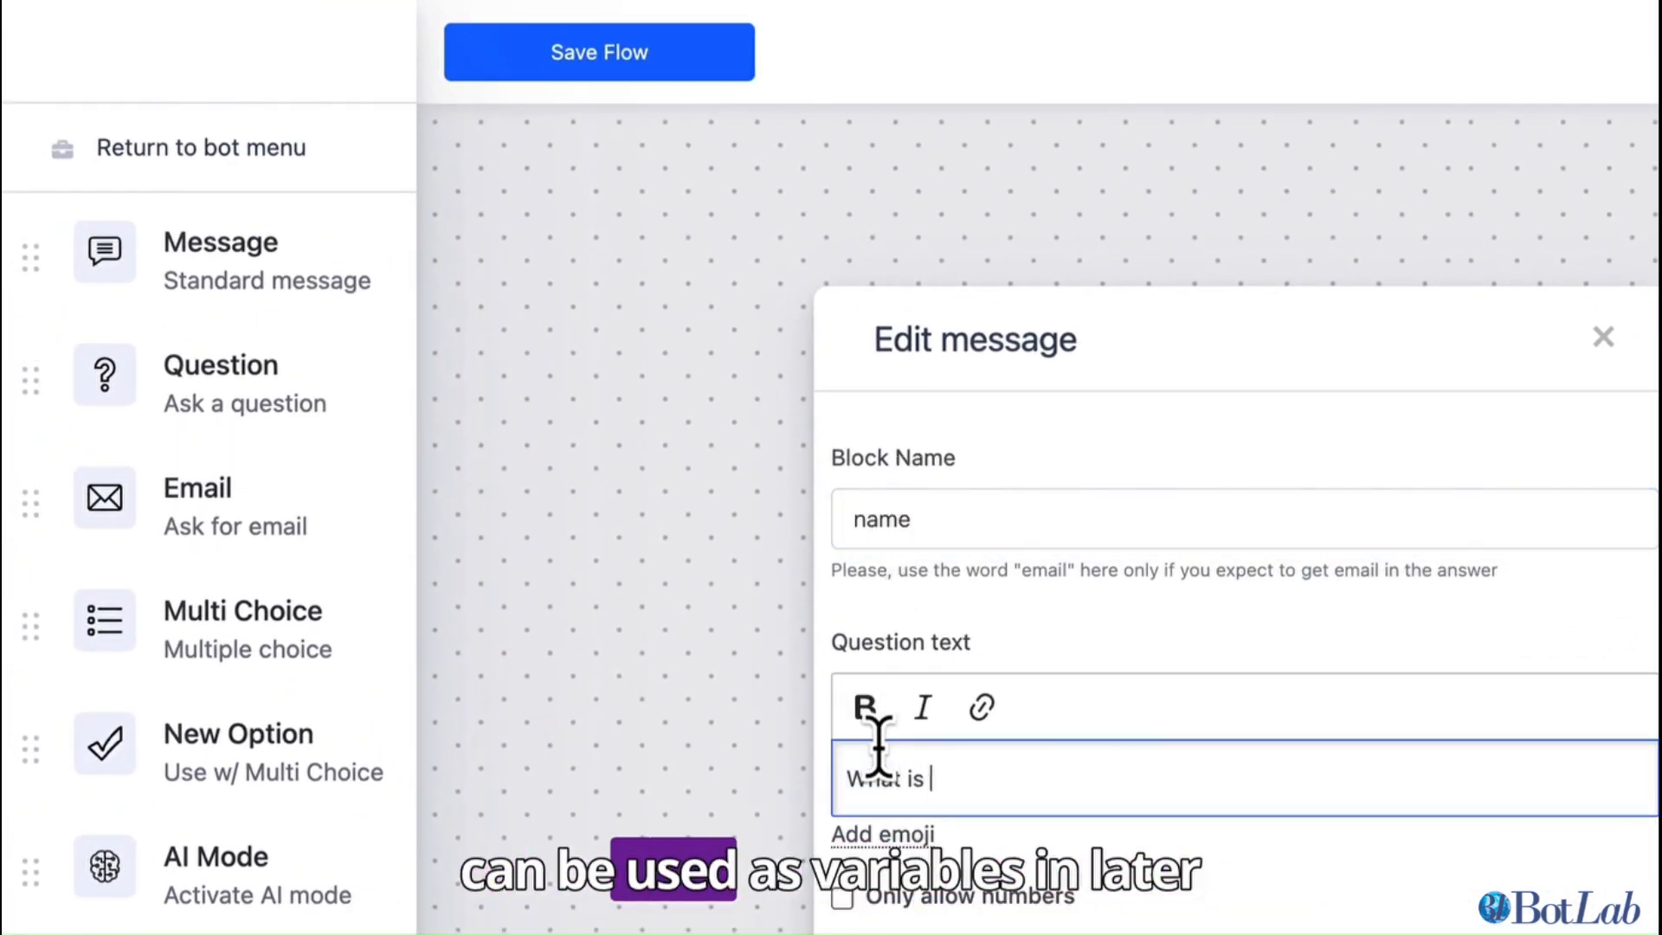
text(your nam)
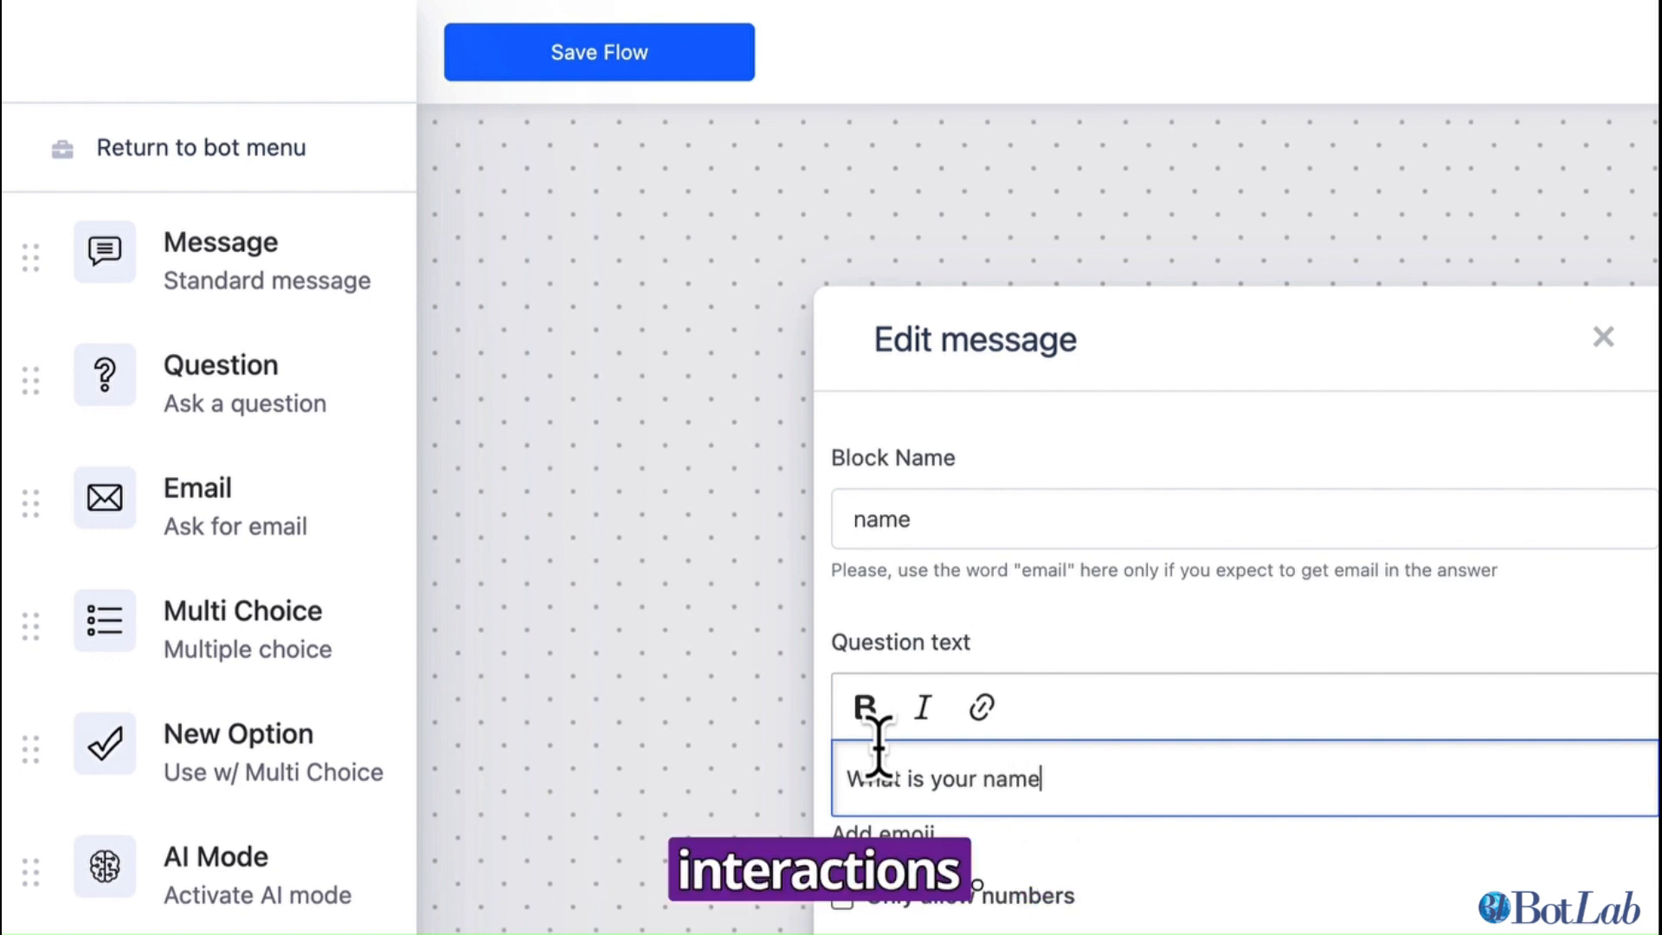
text(e)
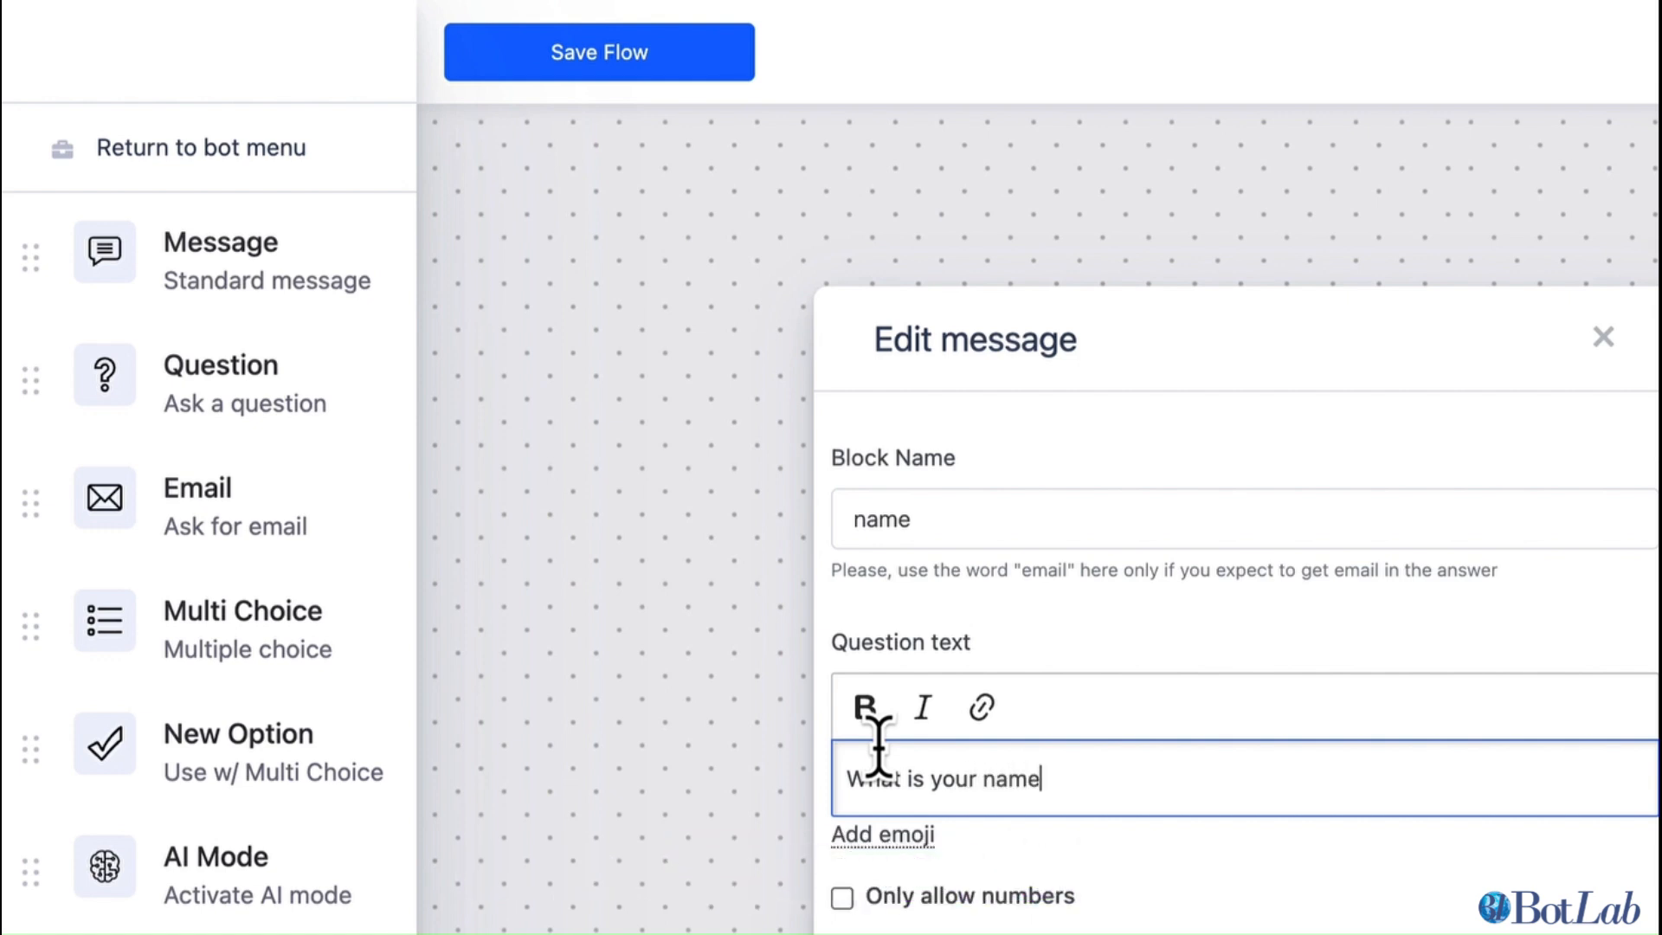
text(?)
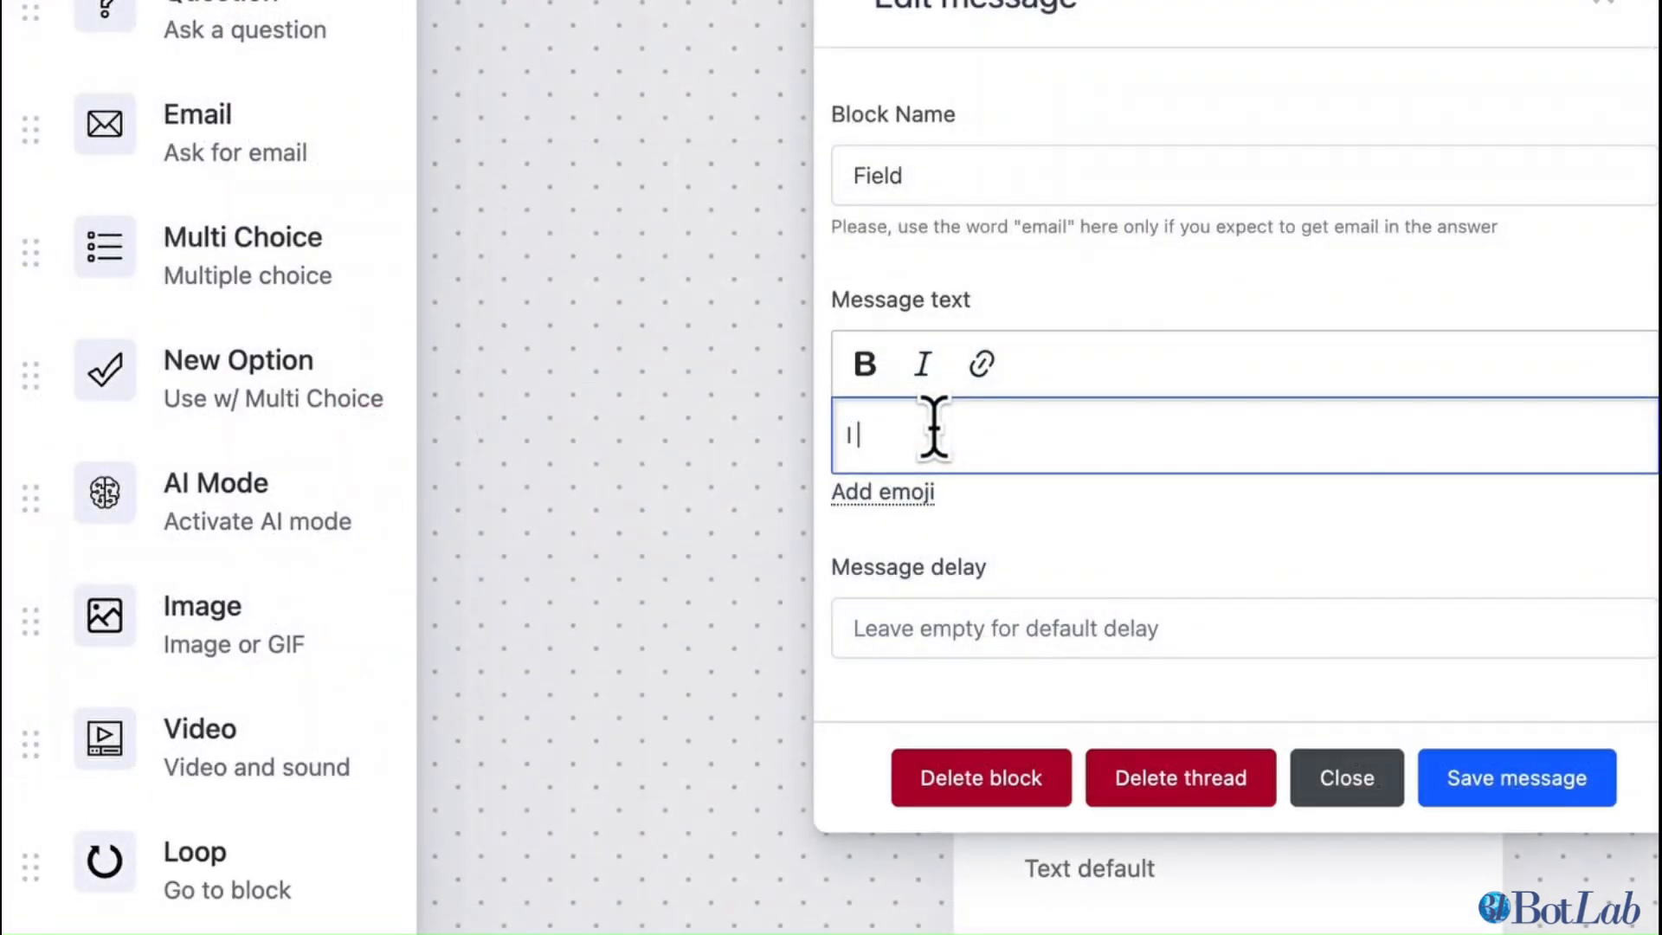
Set the follow-up message text to "I love the name {{name}}" and save the message
text(love the name )
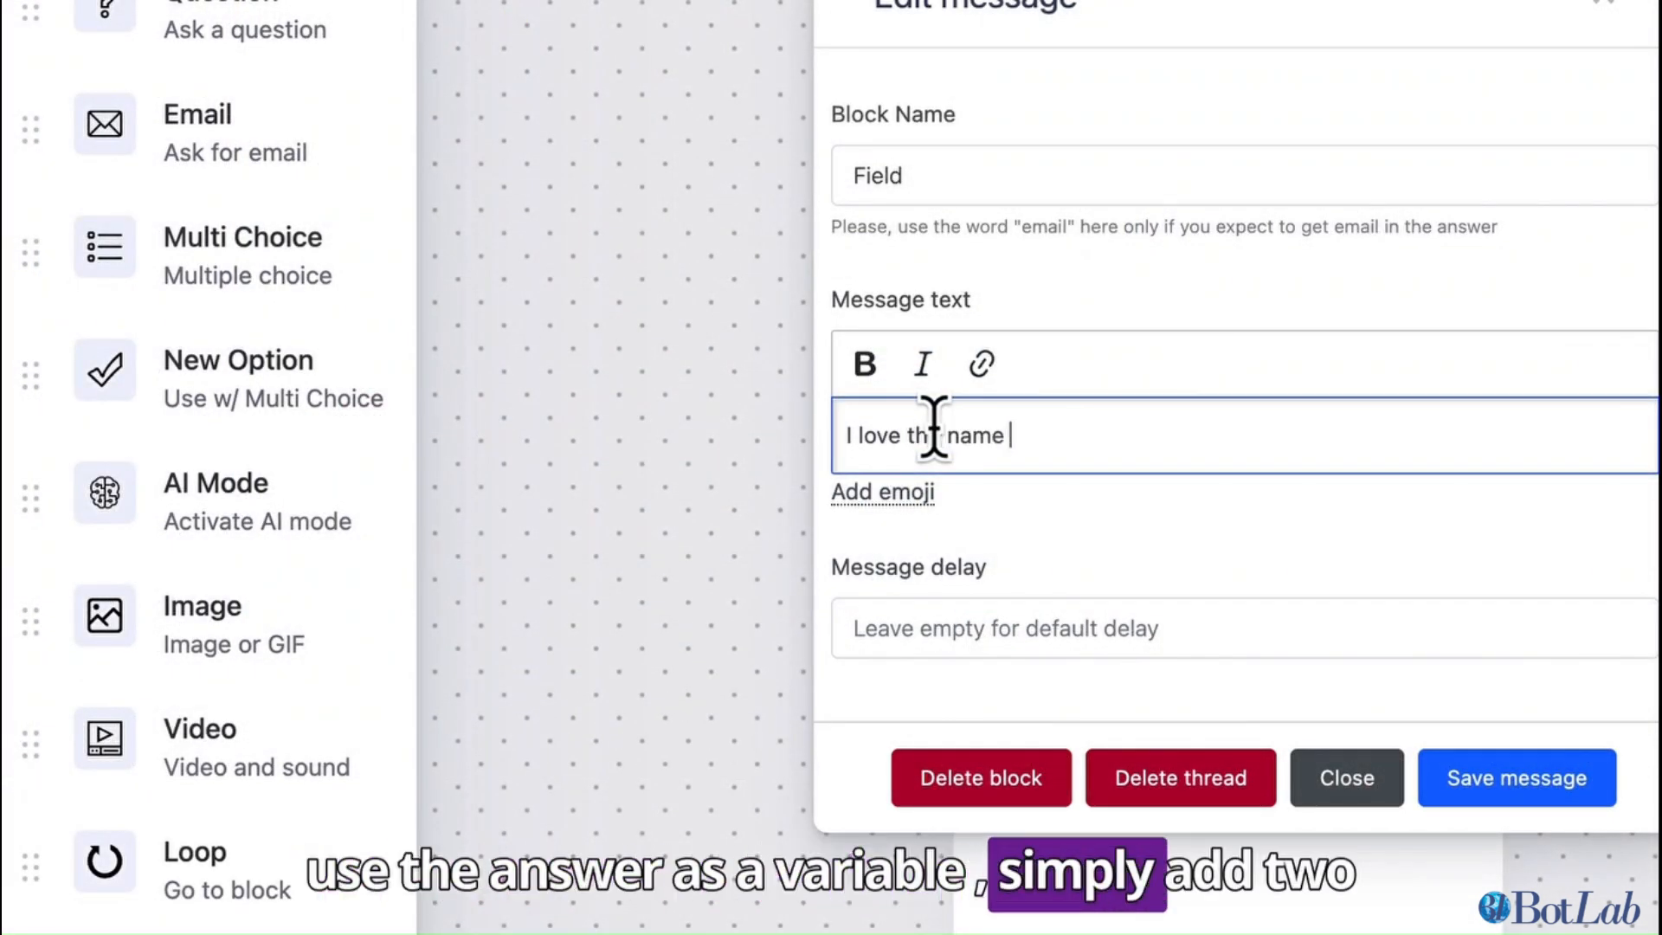
text({{}})
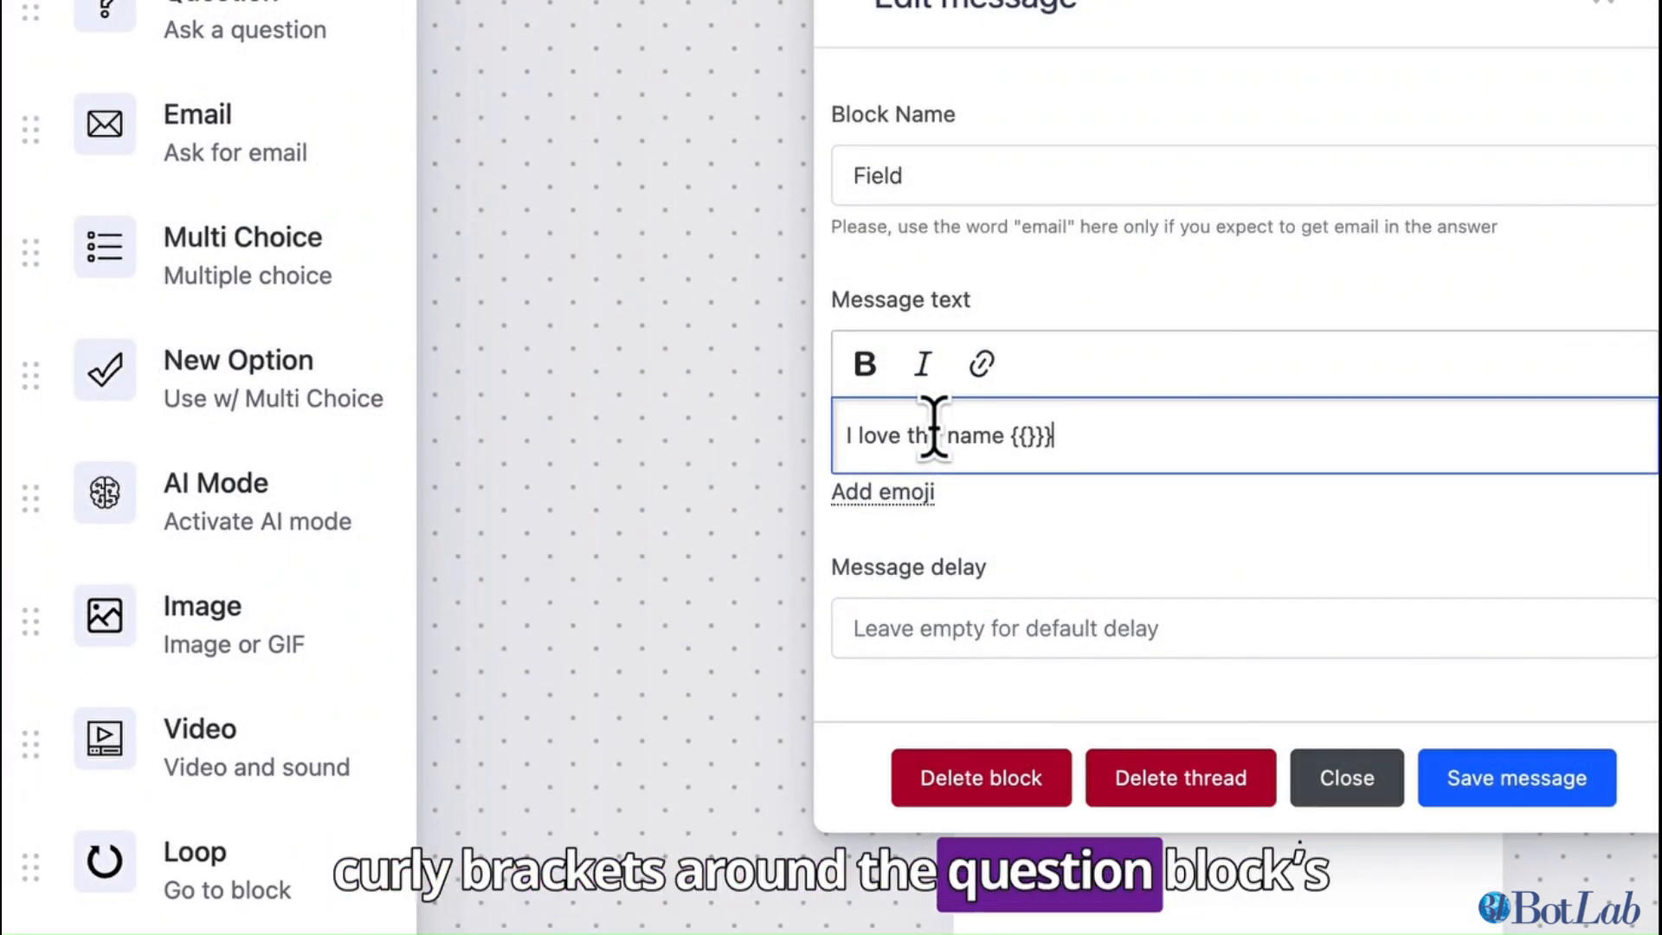
text(name)
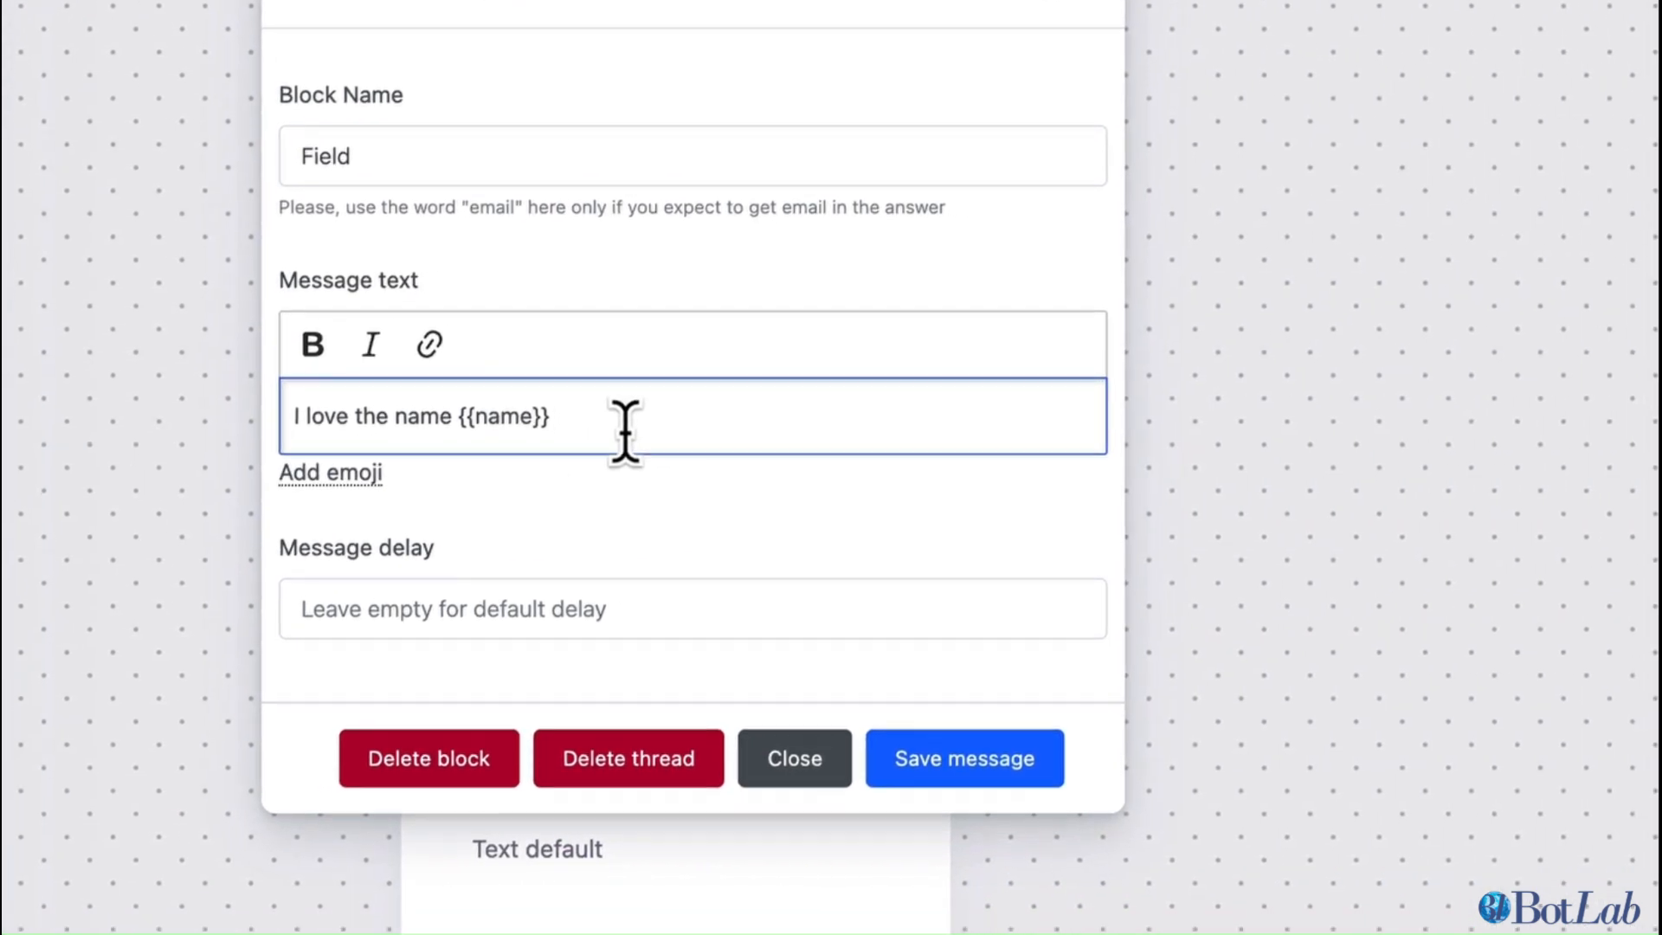
click(952, 781)
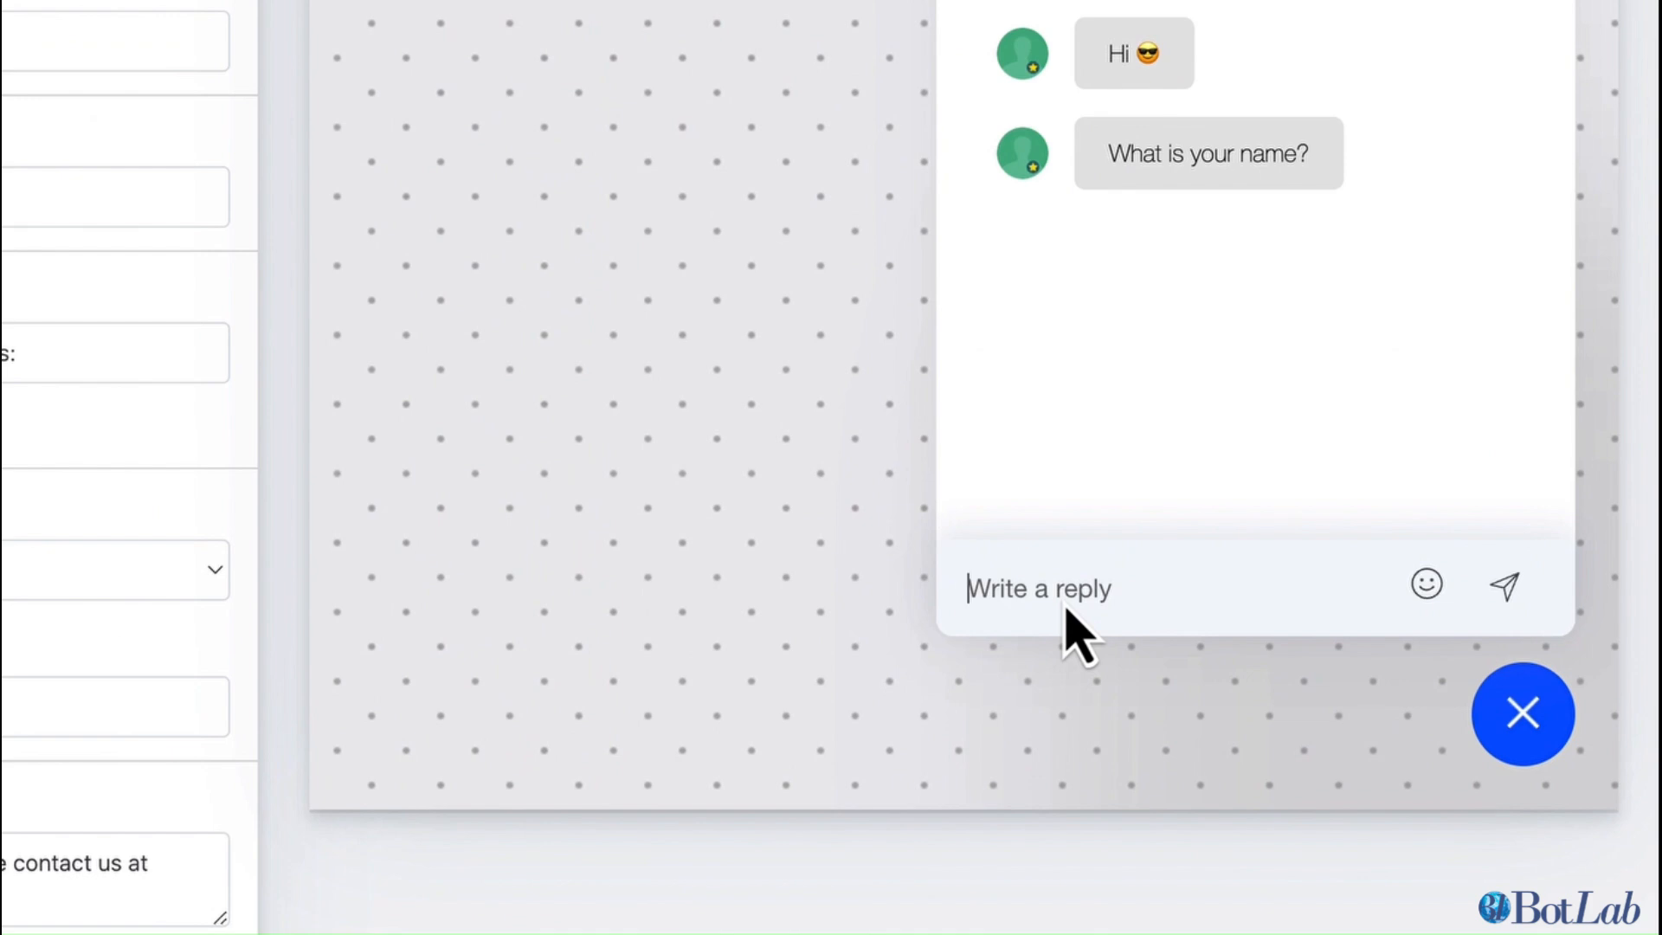
Test the bot in the chat widget by answering the name question with "Demo"
text(Demo)
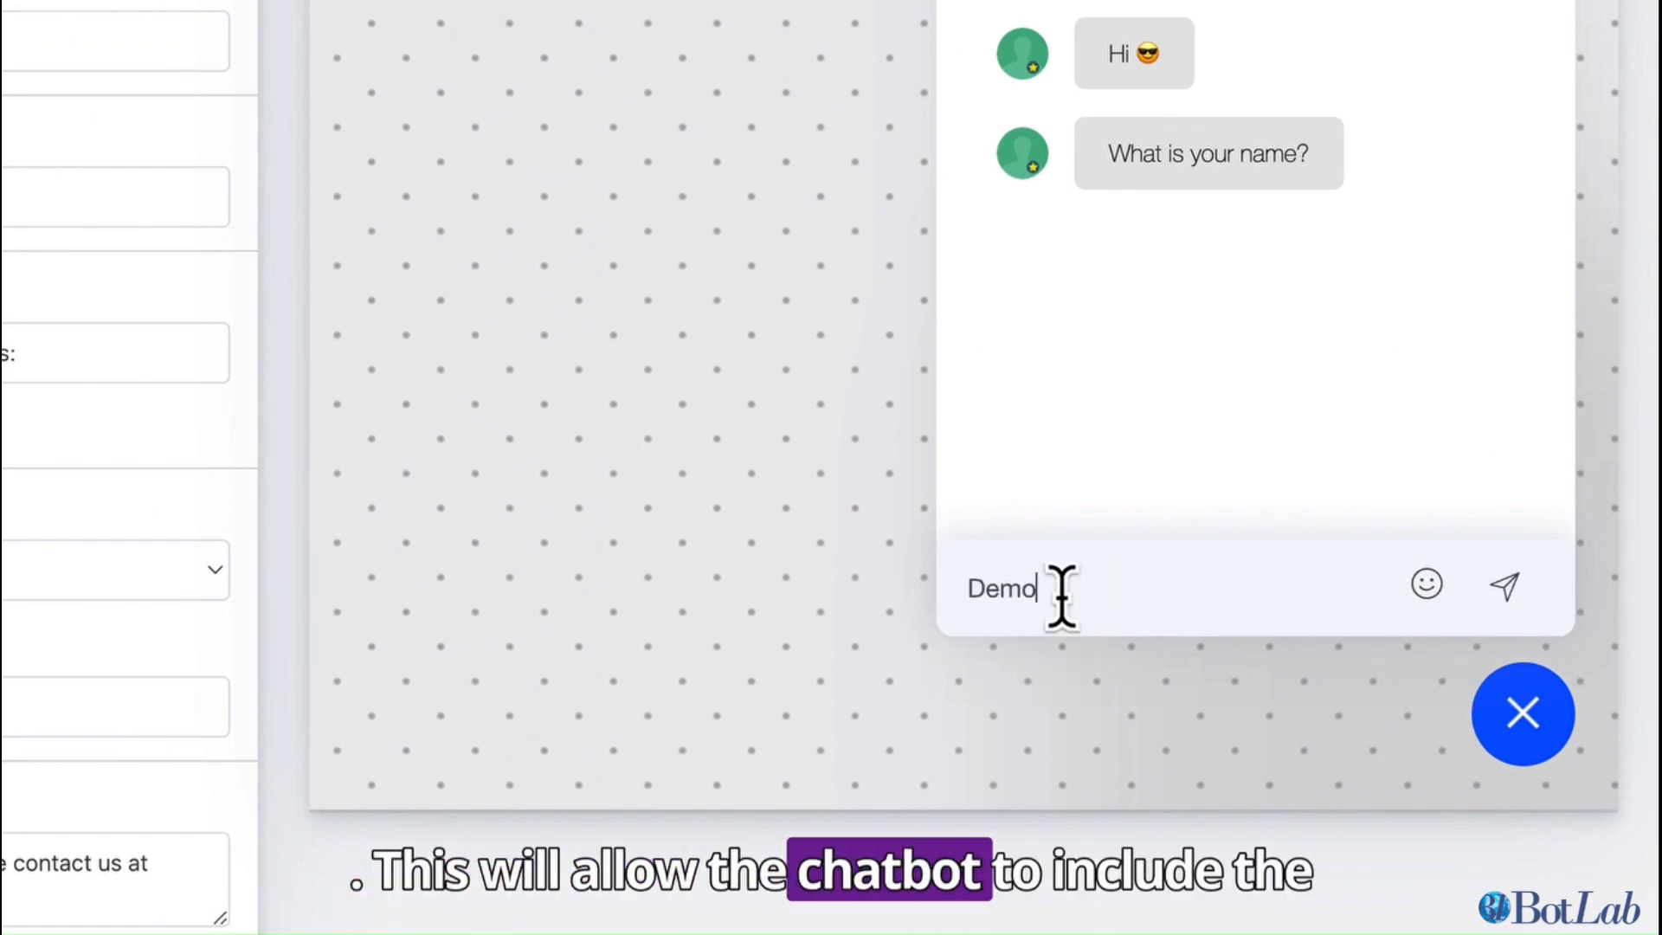
key(Return)
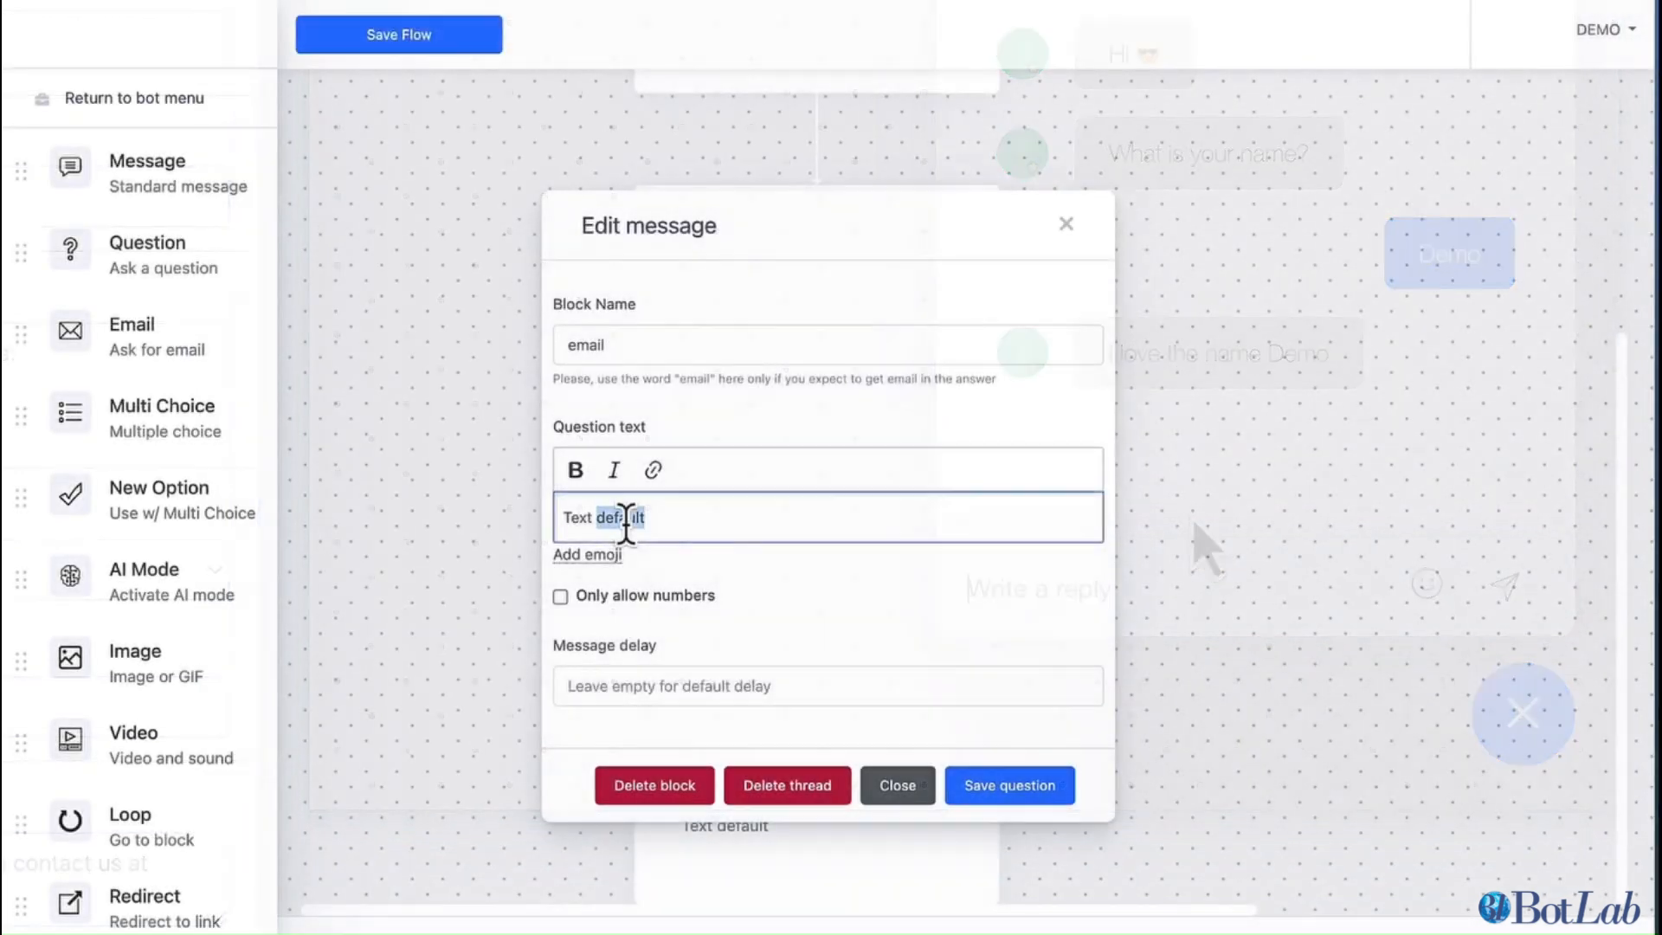
Set the email block's question text to "What is your email address?" and save the question
text(What is )
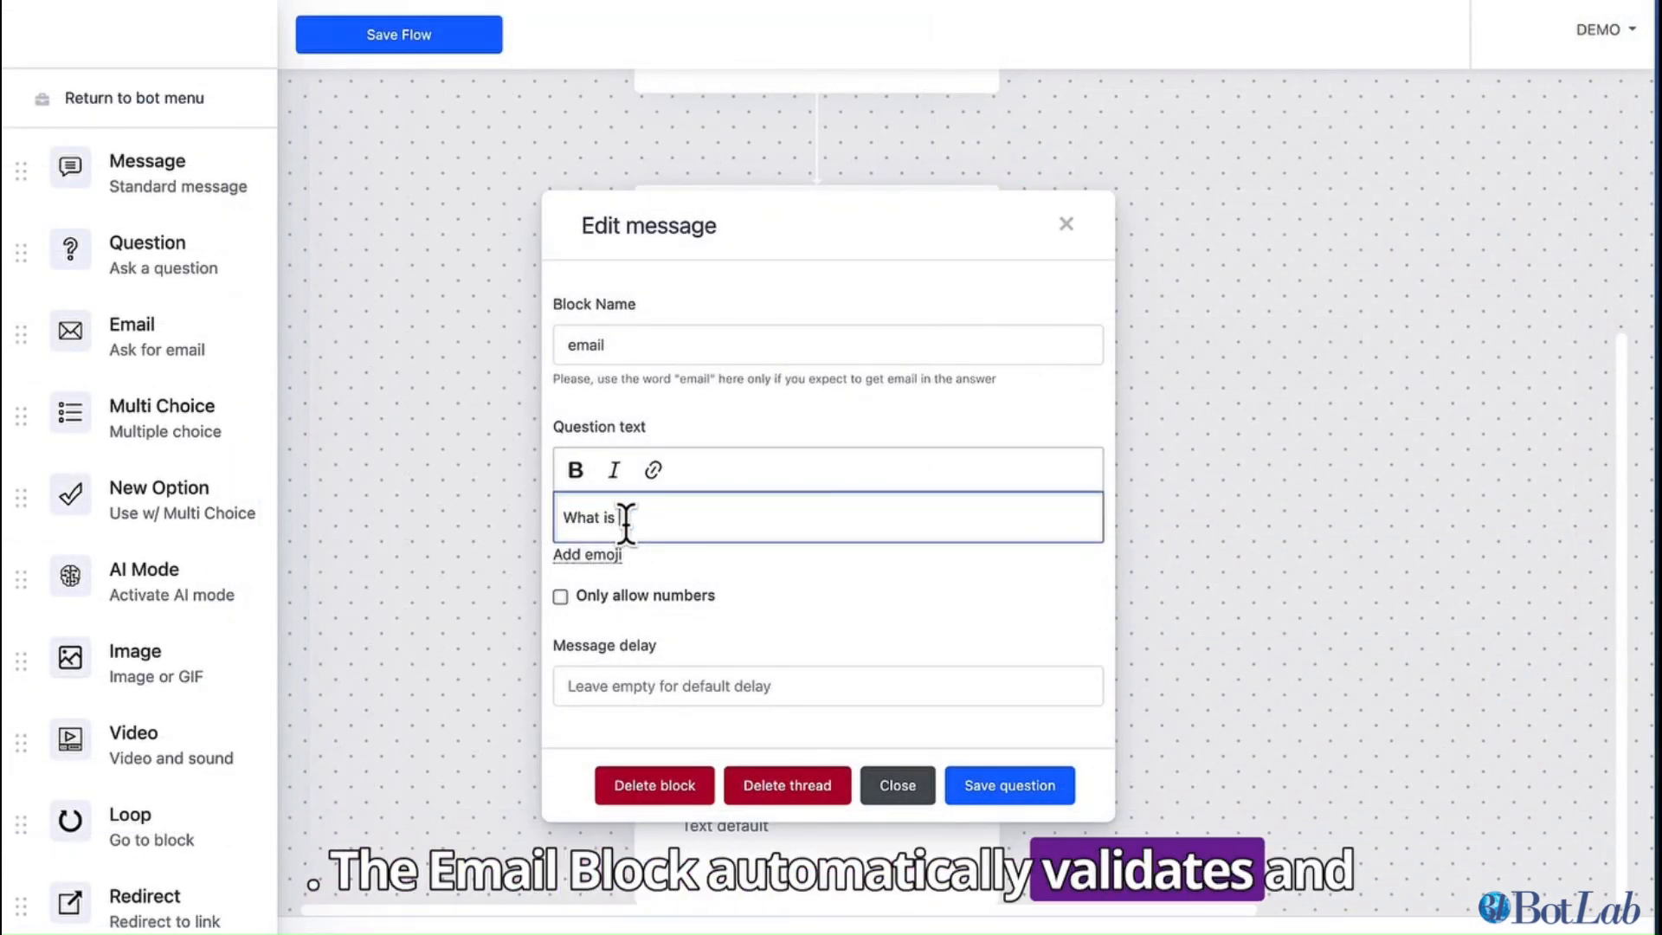
text(your email )
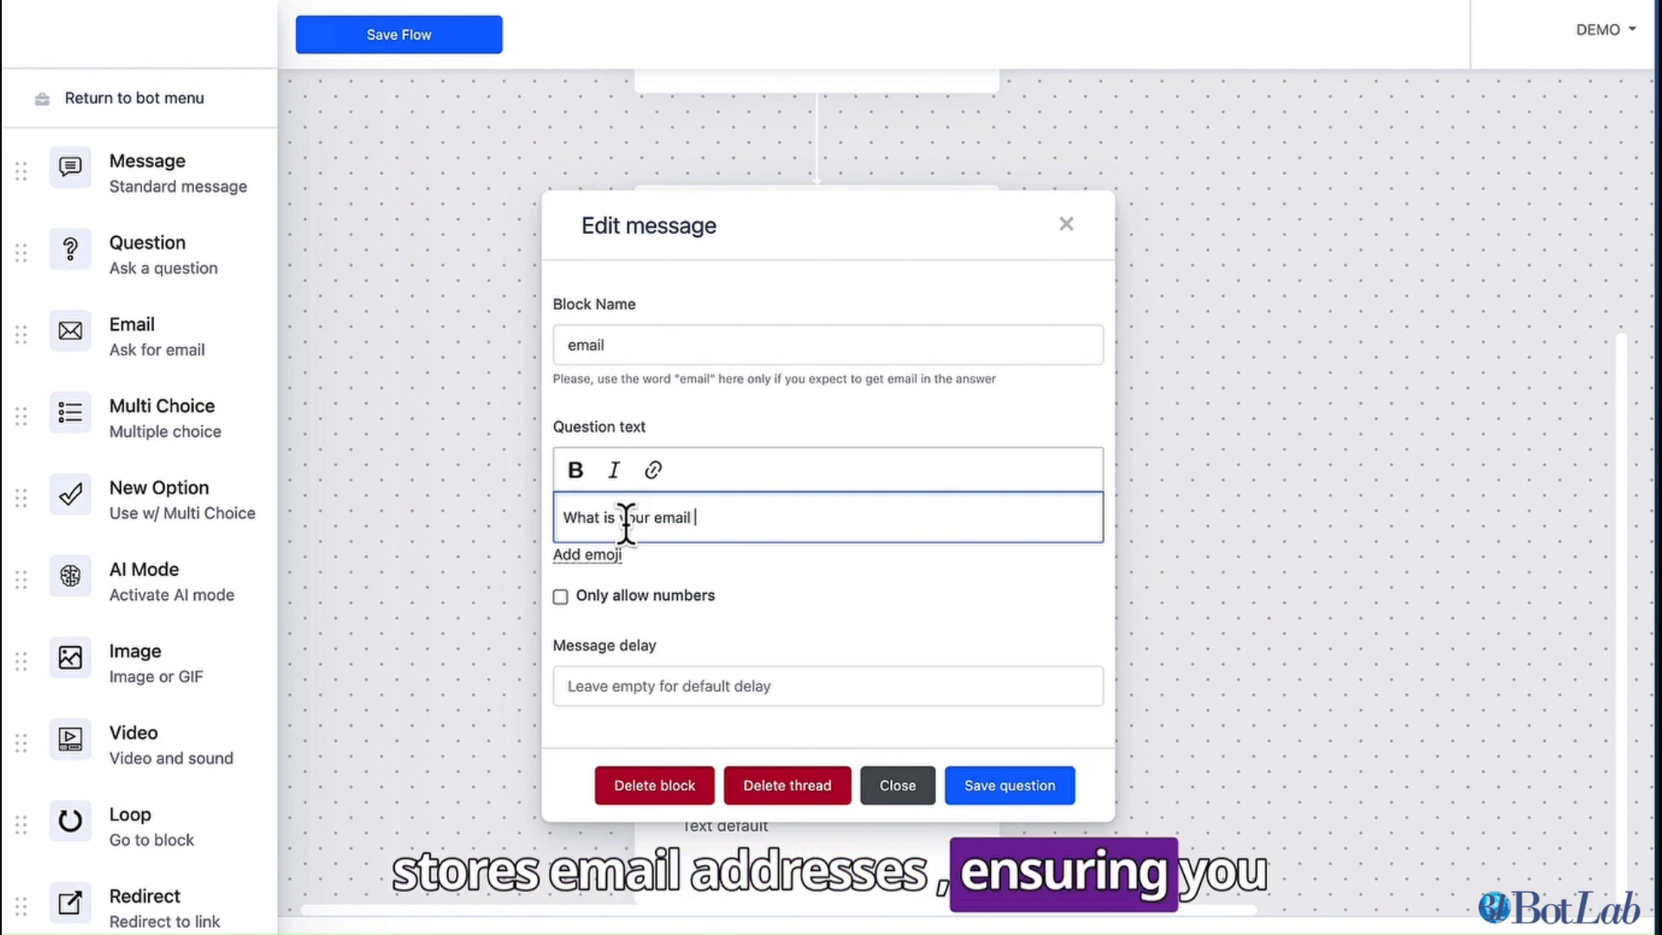
text(address?)
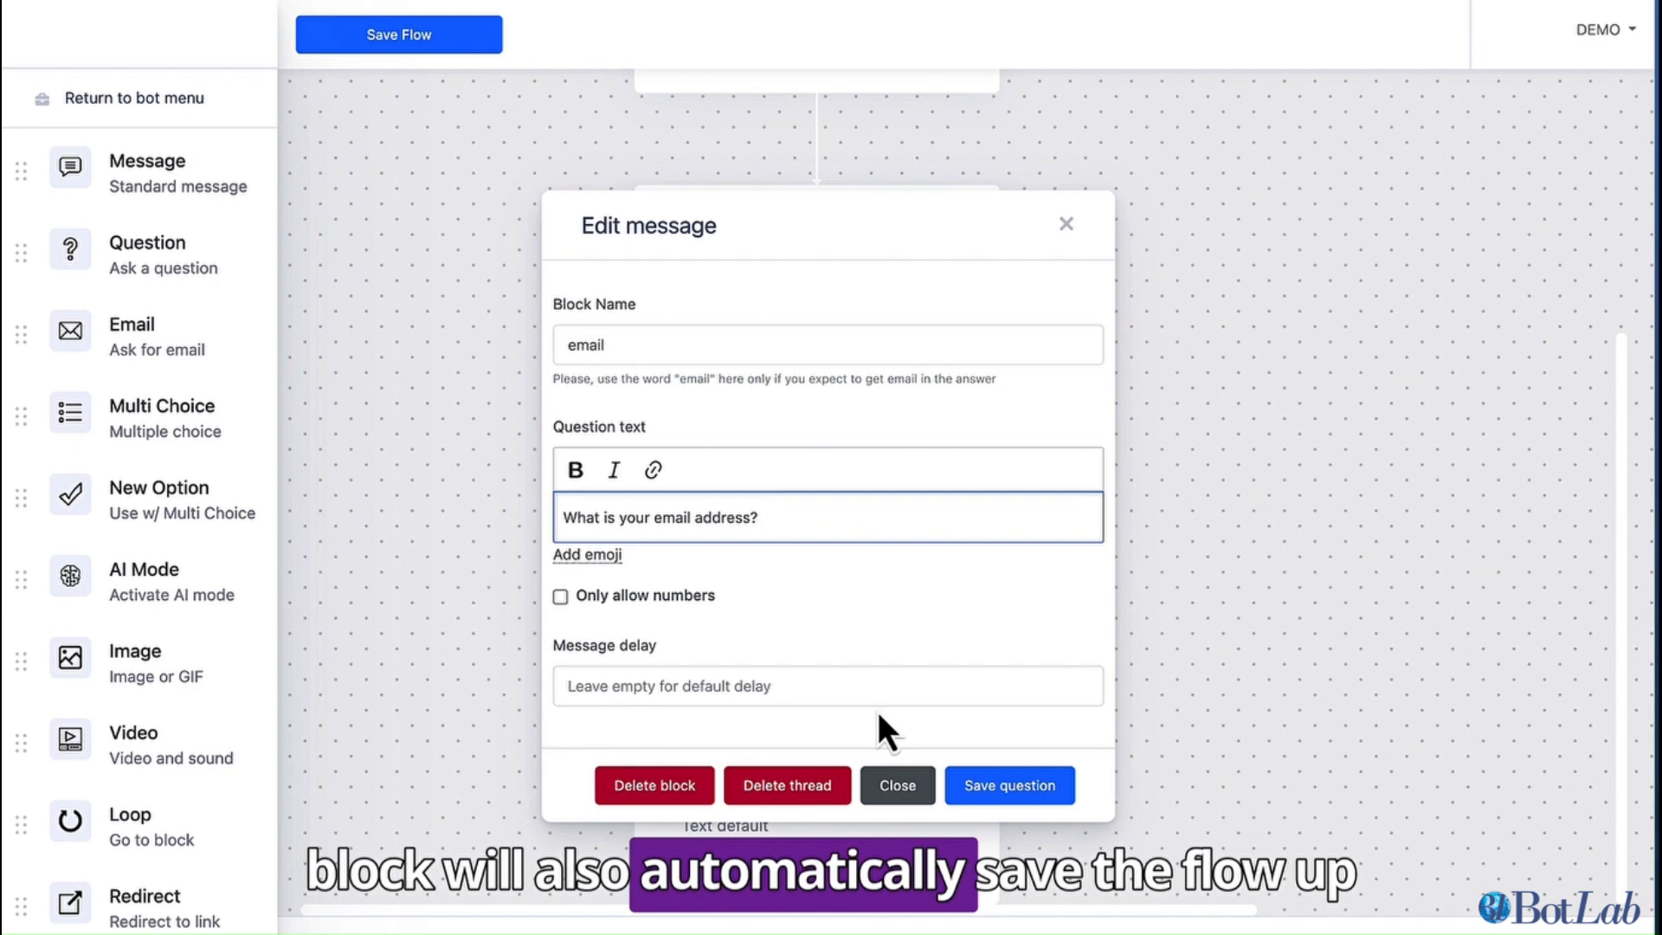
click(986, 784)
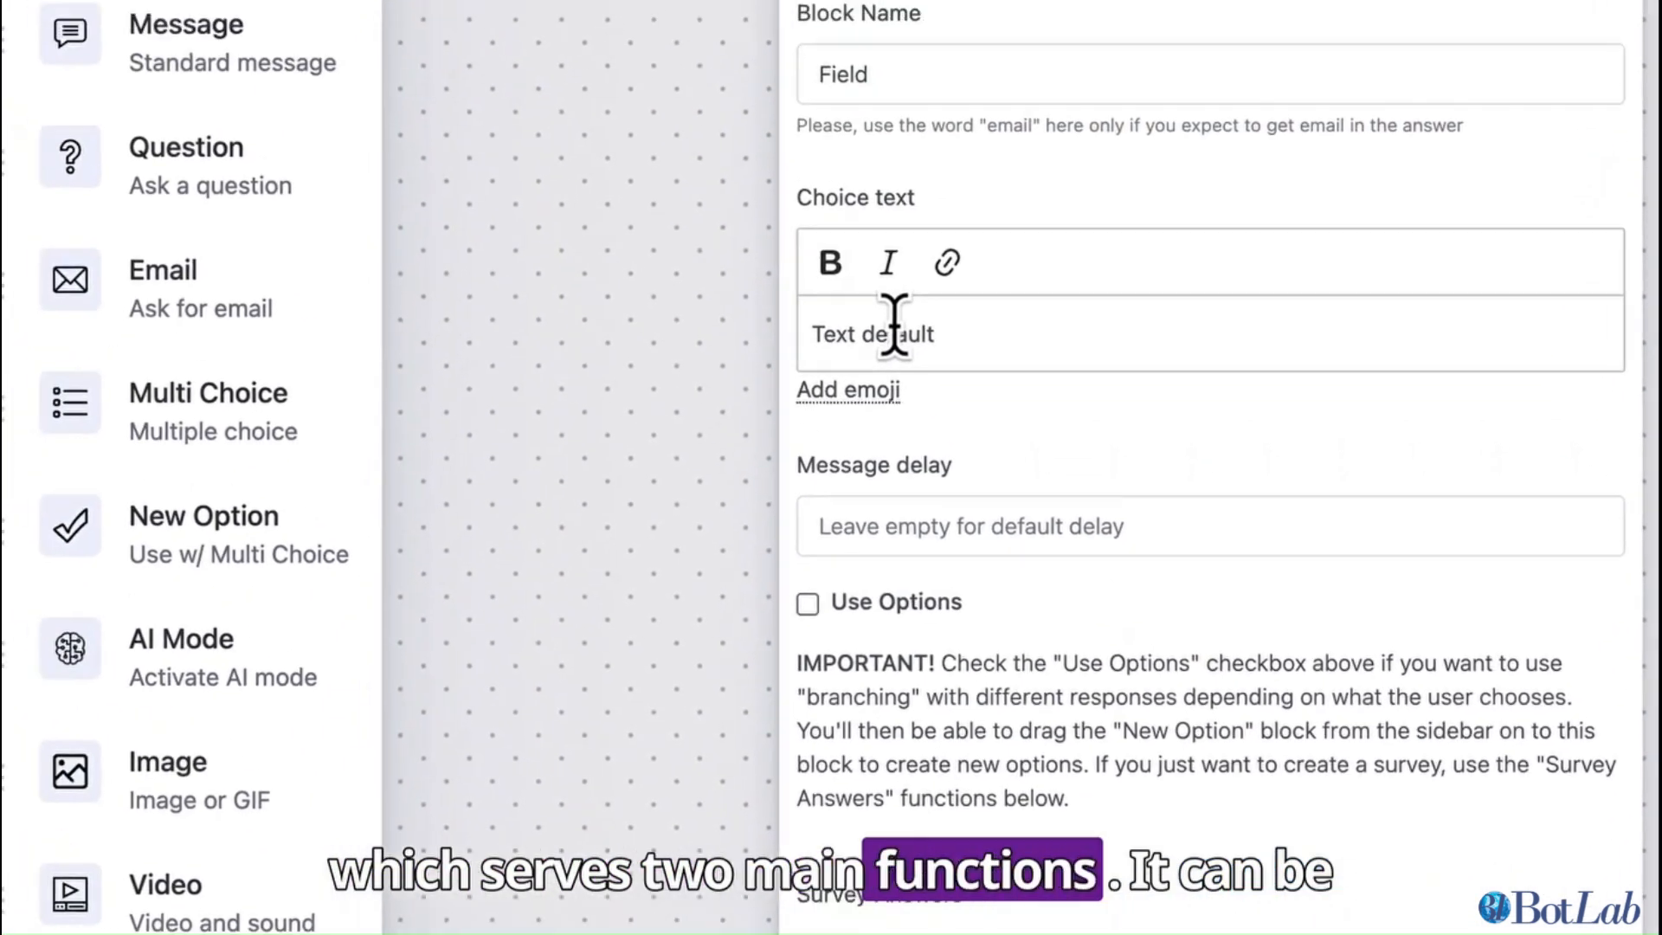
Replace the Multi Choice block's default choice text with "What is better?"
triple_click(894, 324)
text(Wha)
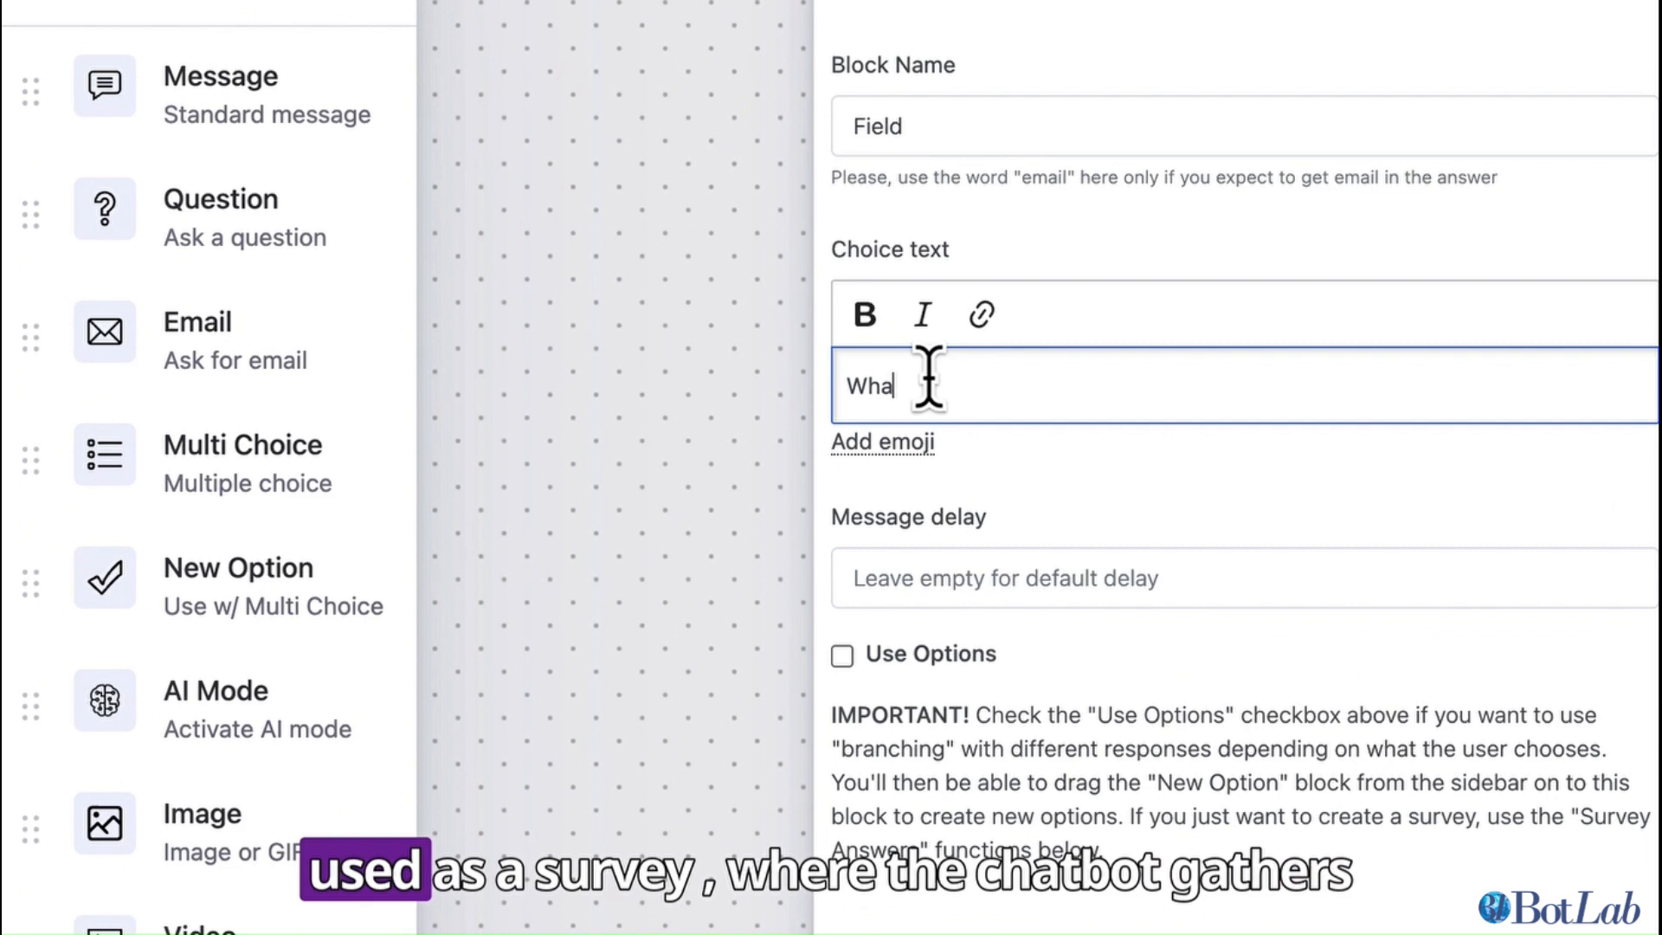
text(t is better?)
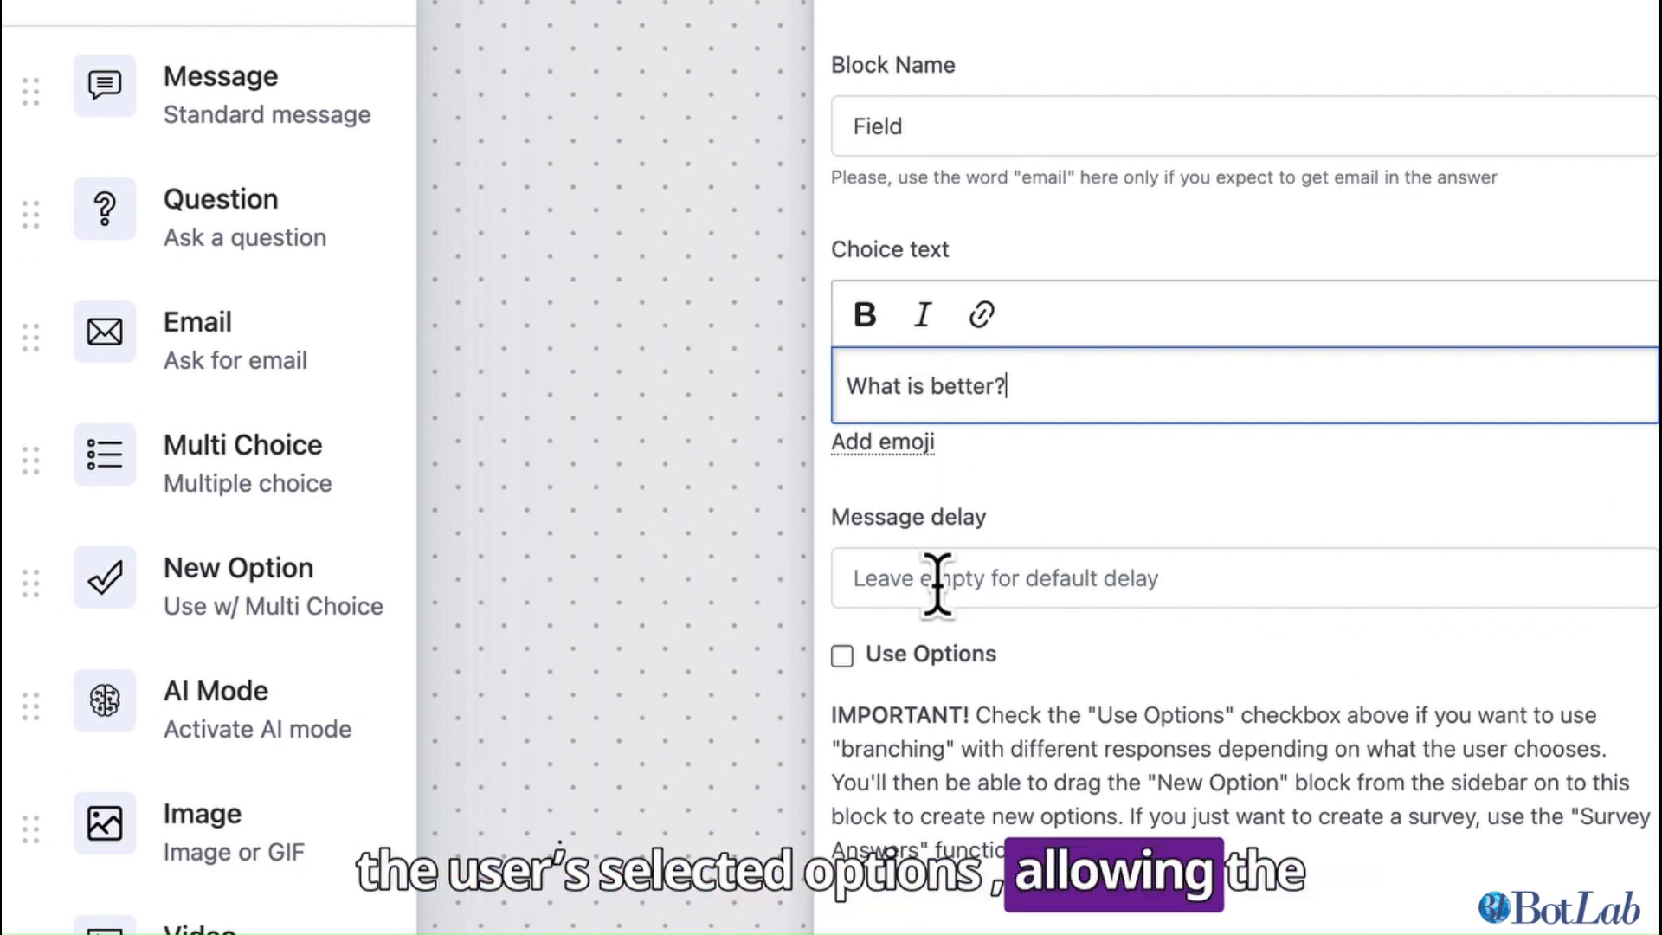
Enter "Dogs" and "Cats" as the survey answers, remove the extra third choice, and save the block
click(943, 928)
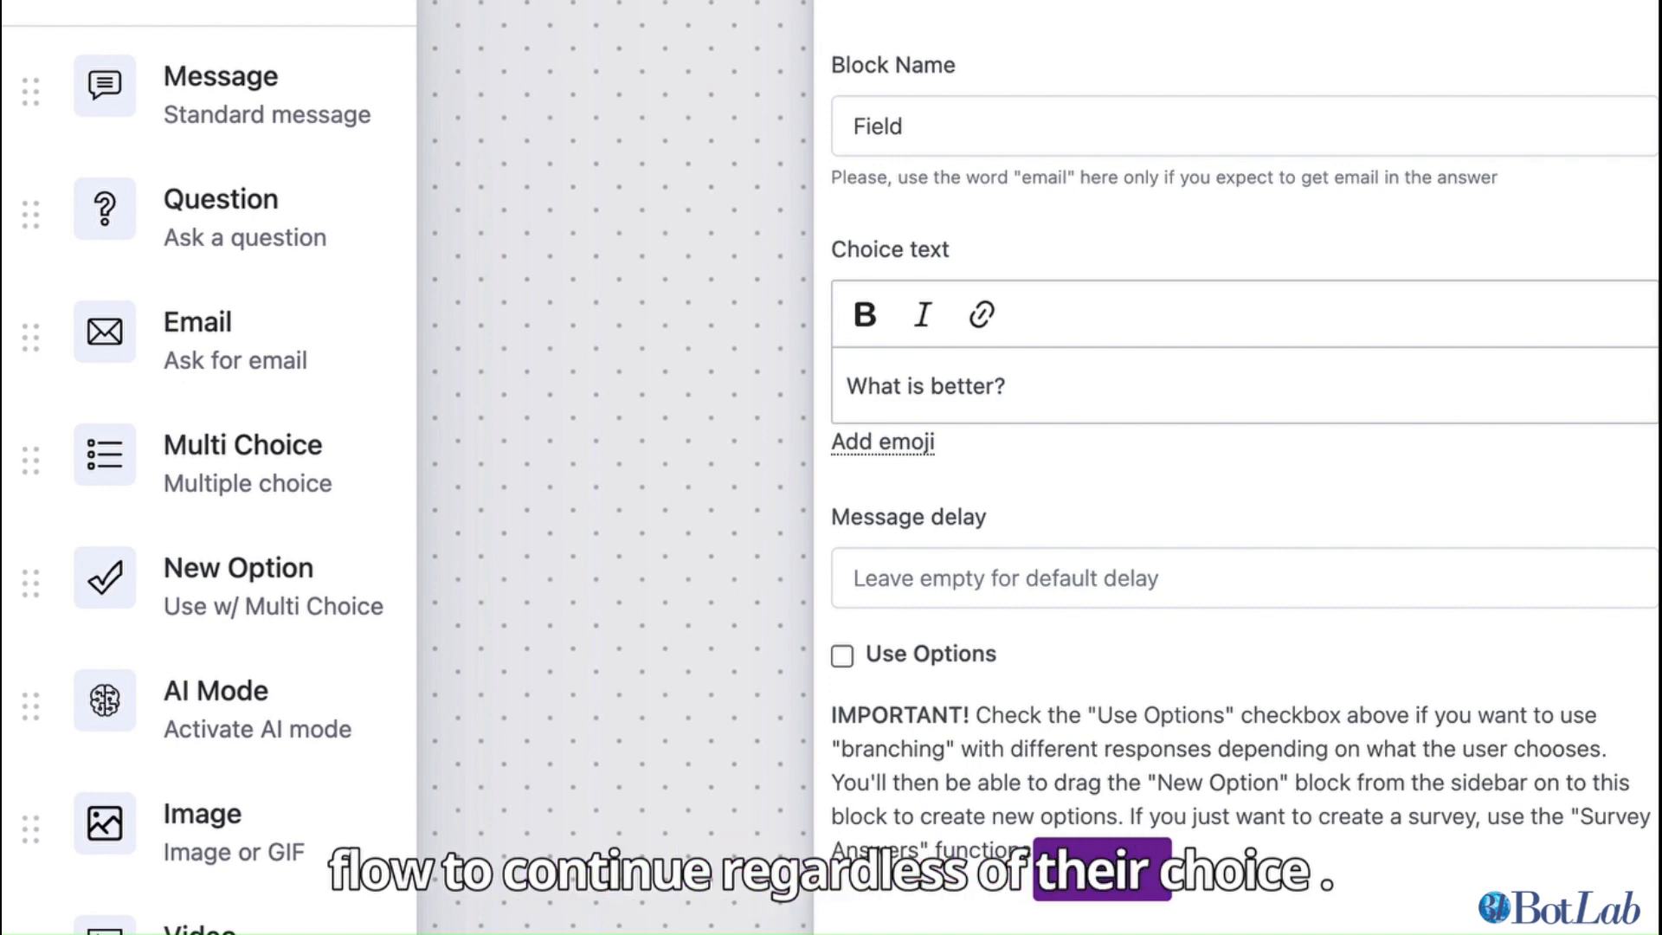
scroll(1238, 467, down, 1)
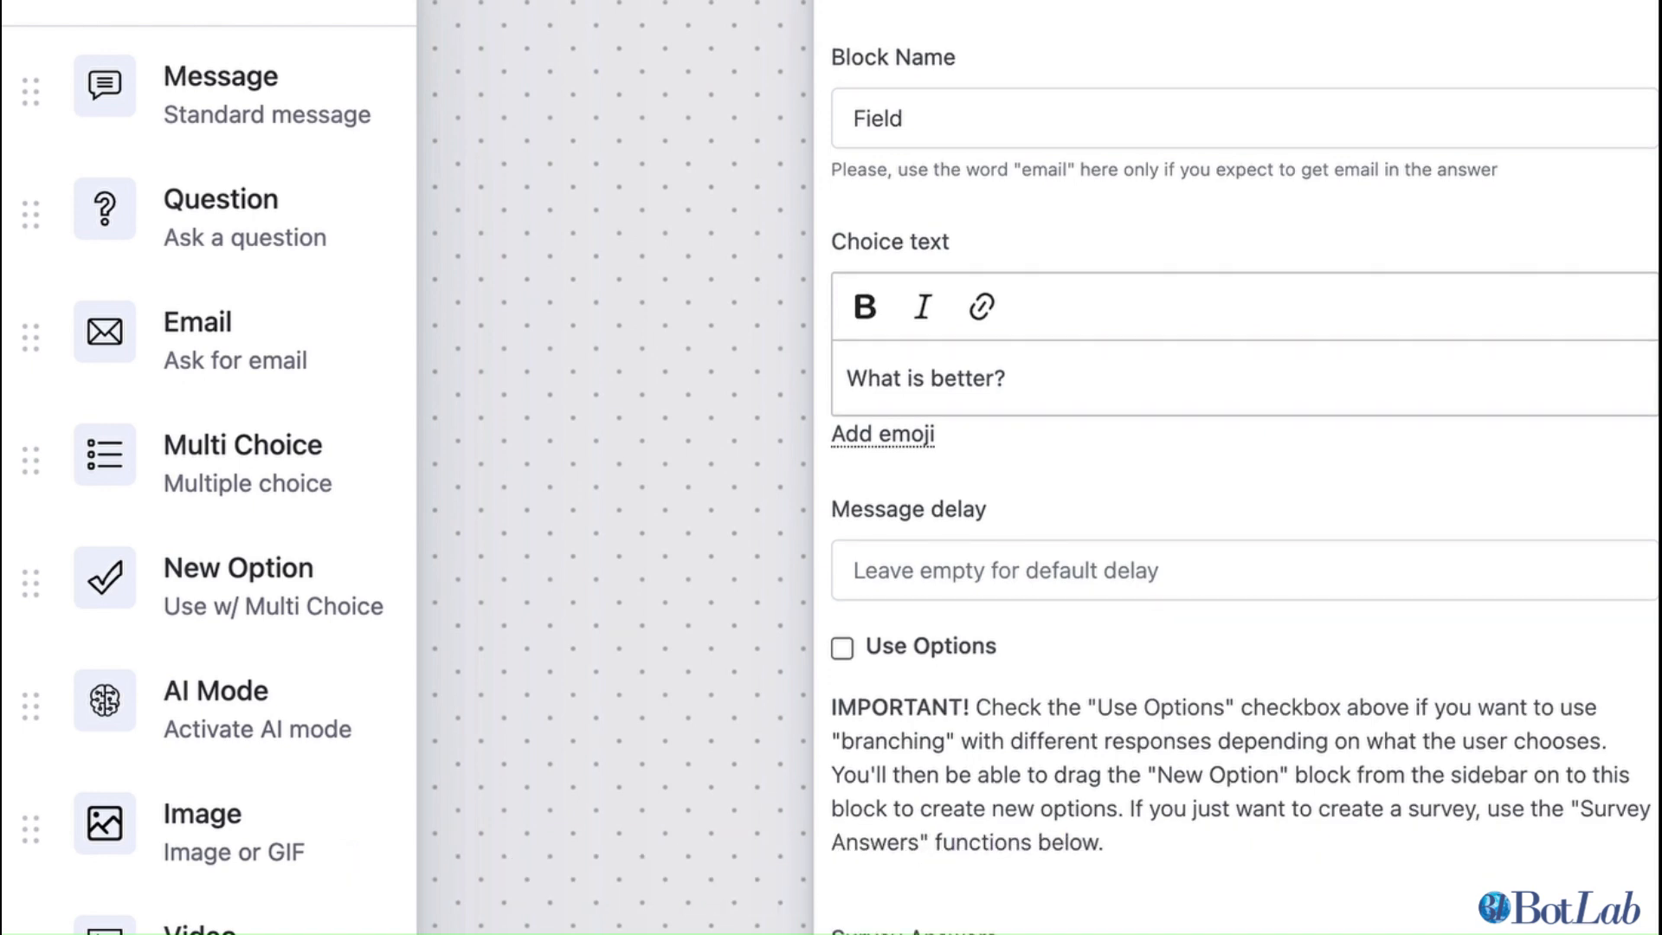
click(957, 778)
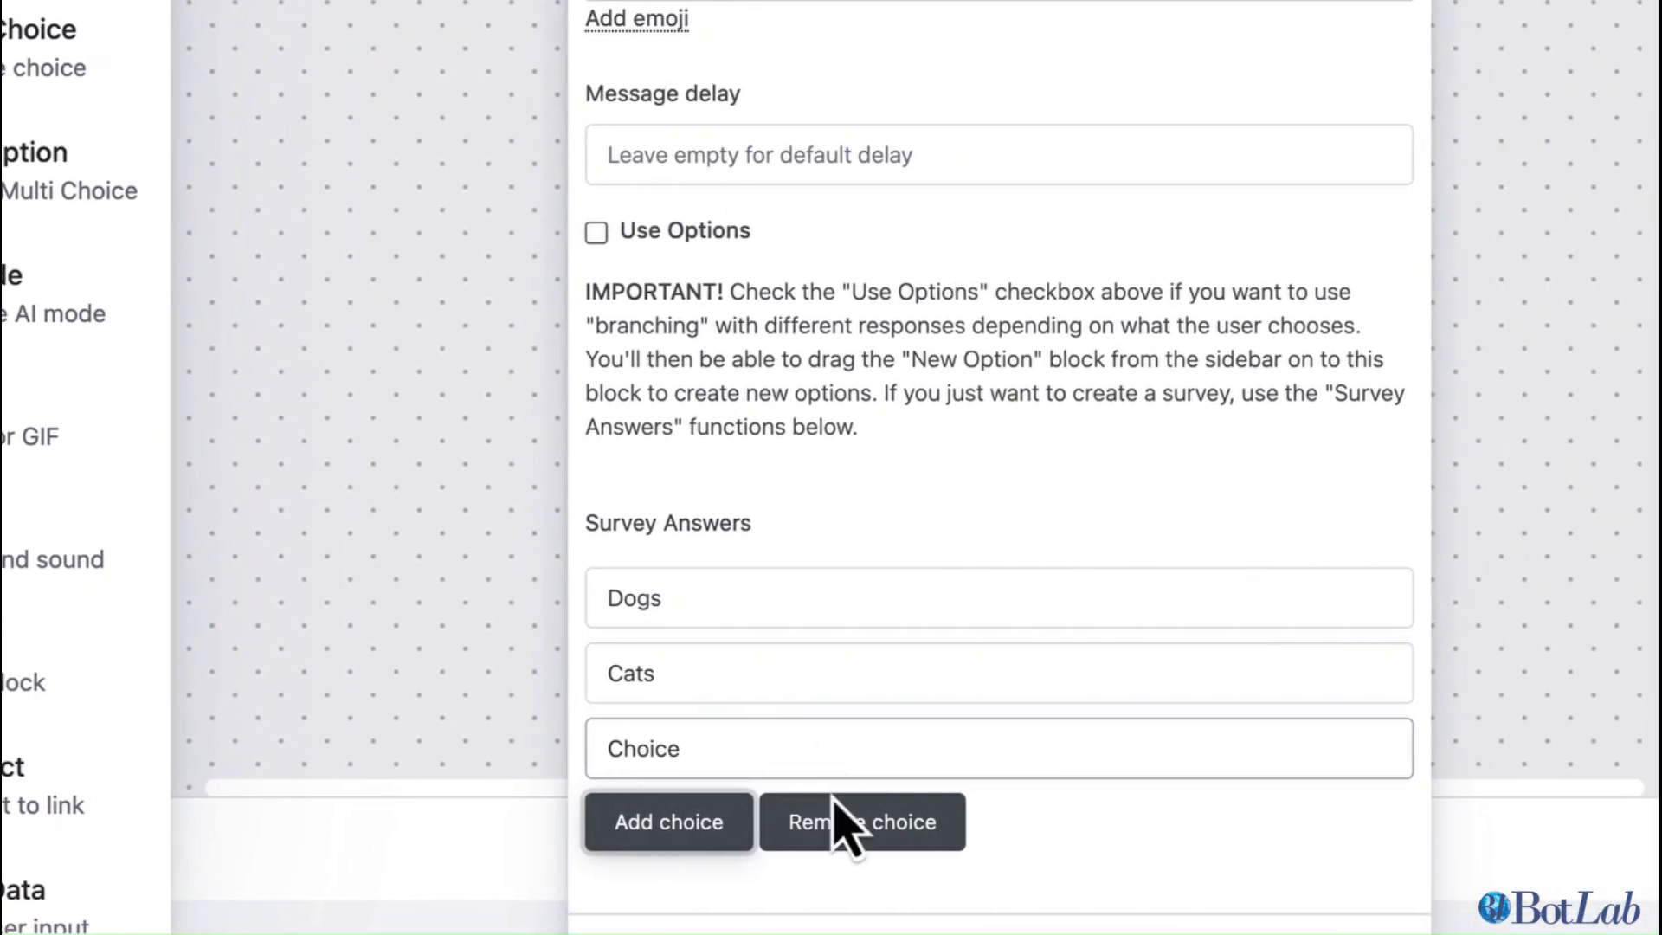
click(838, 818)
scroll(1026, 770, down, 2)
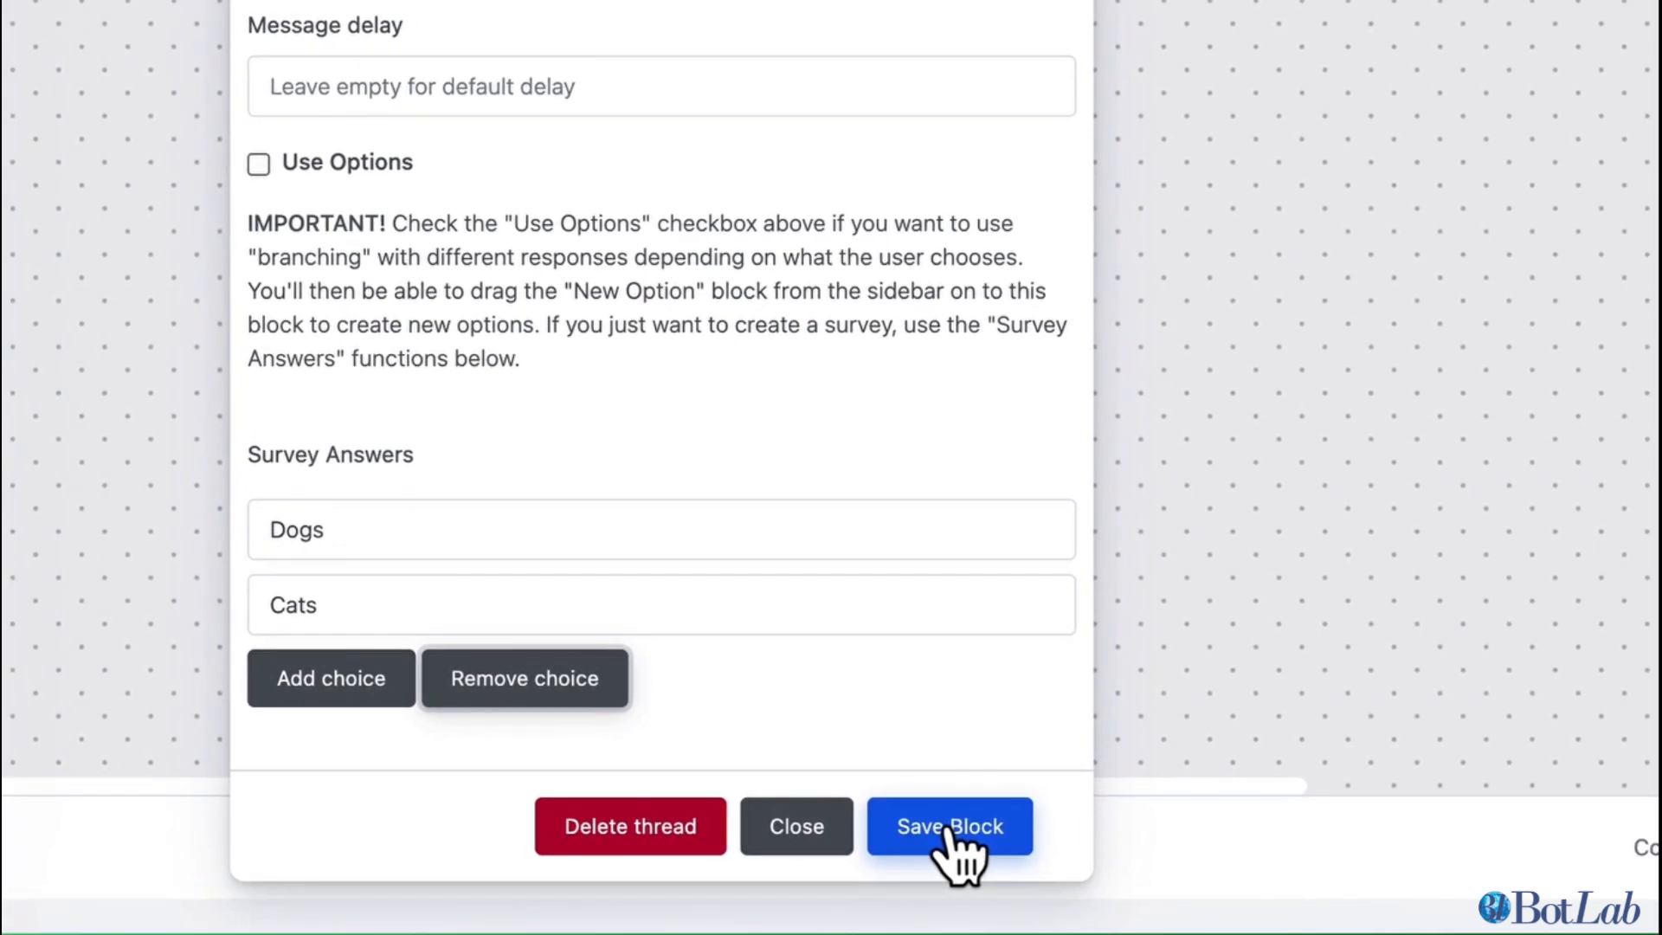
click(1255, 829)
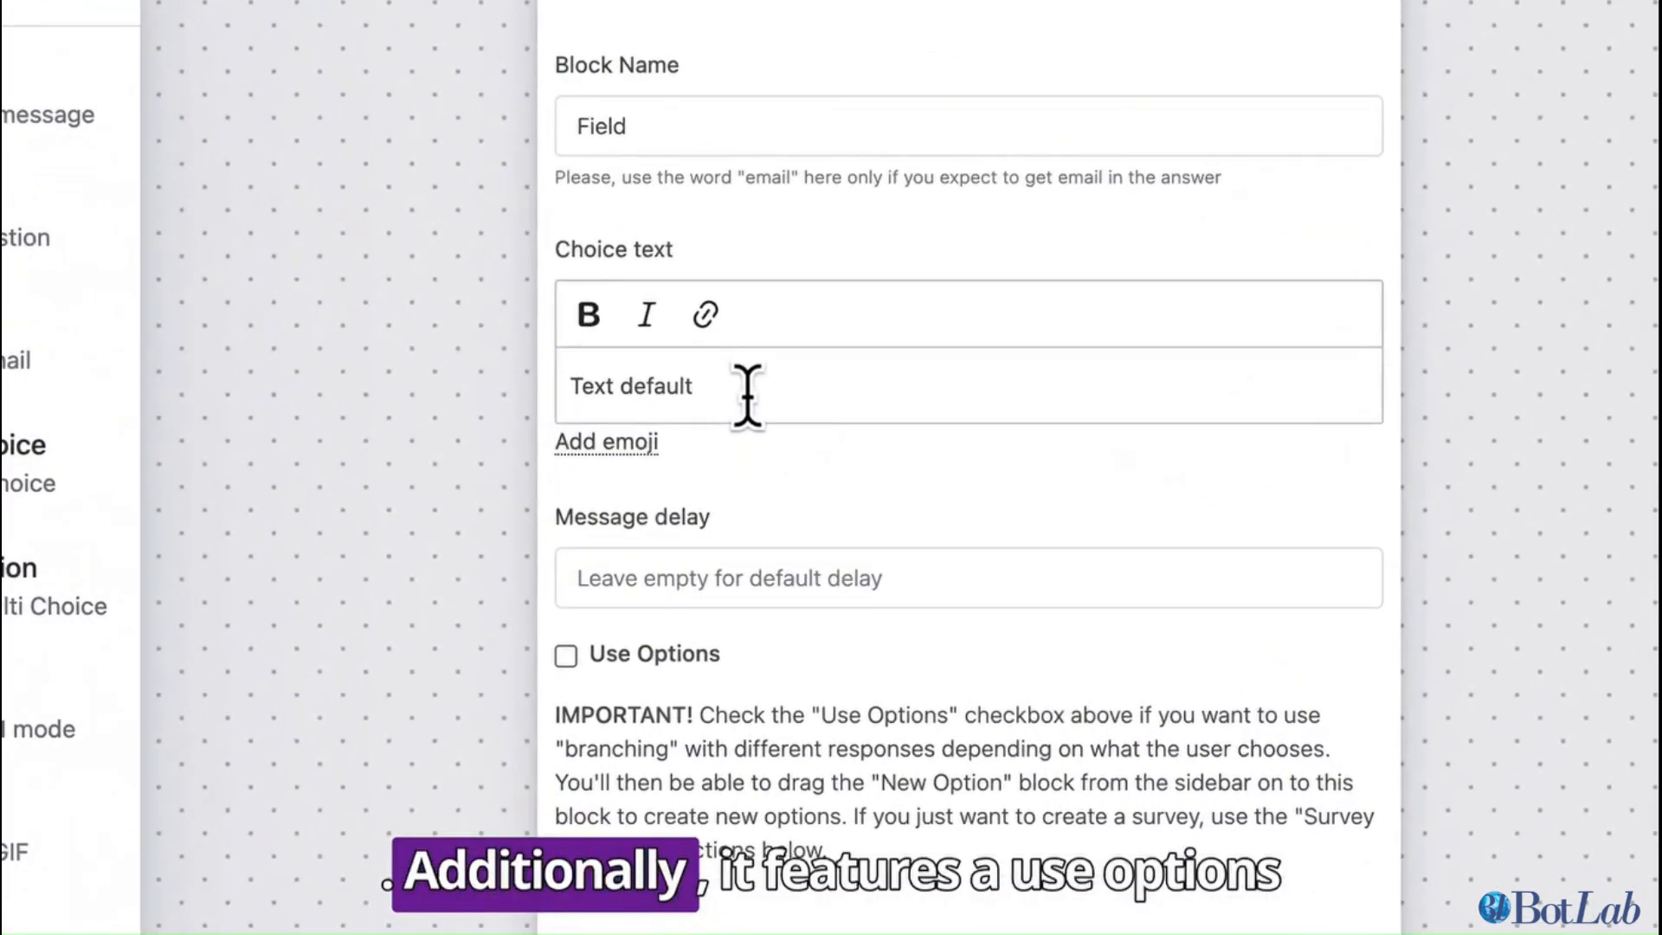
Set the new Multi Choice block's choice text to "What is better?" and enable Use Options for branching
triple_click(748, 394)
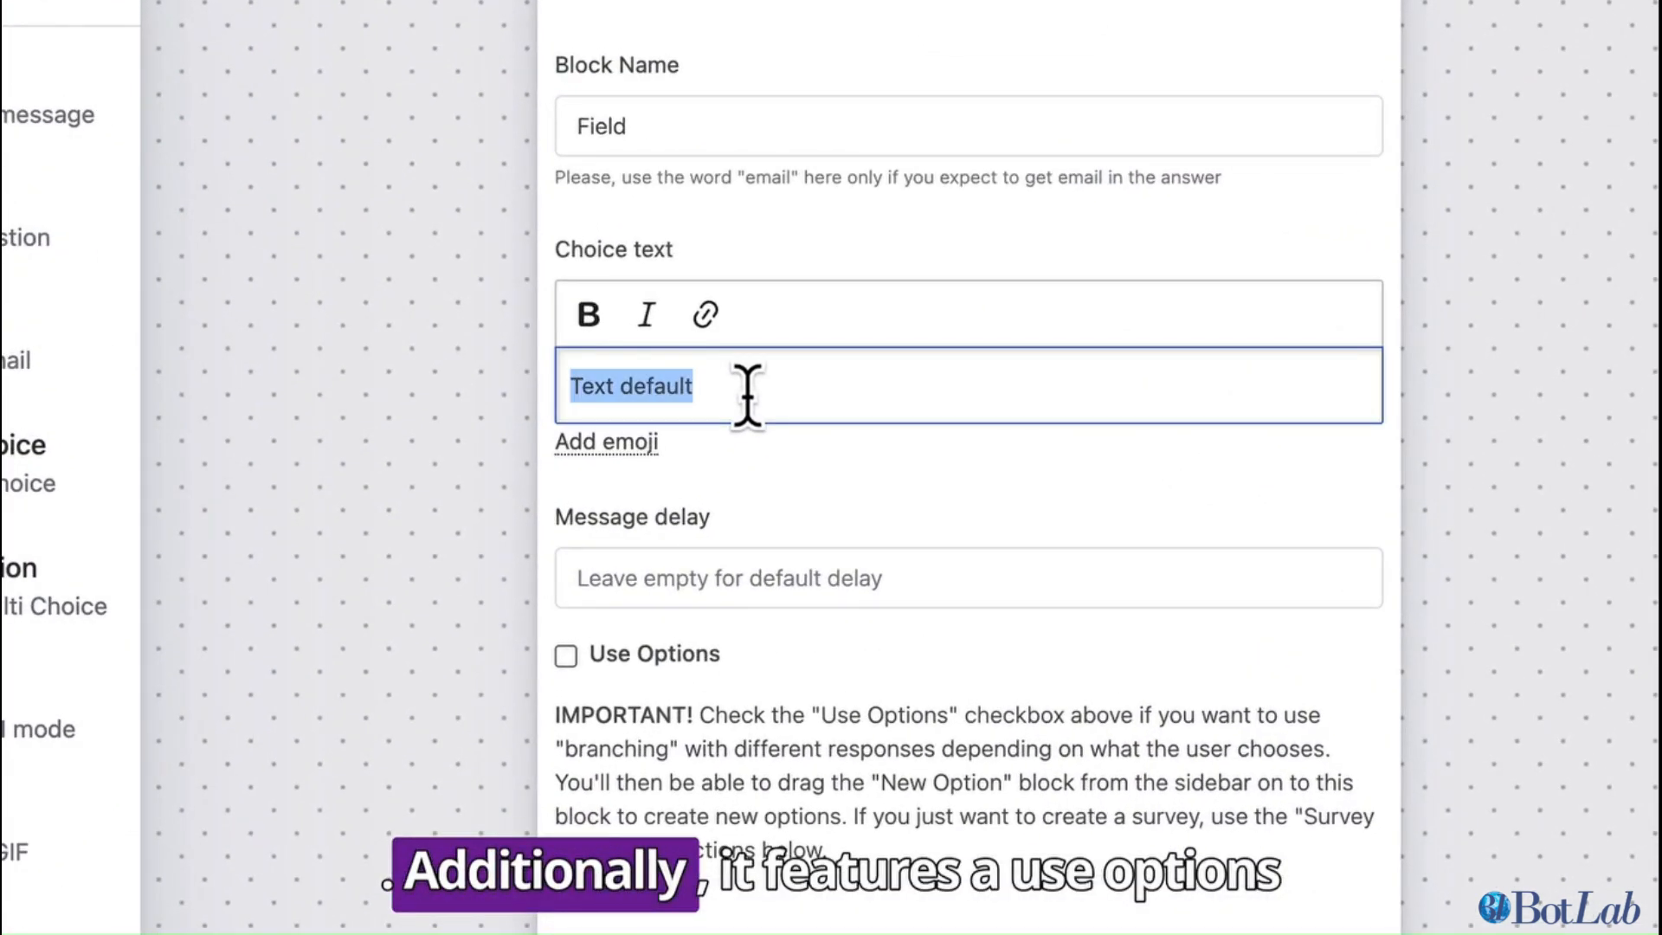
text(What is better?)
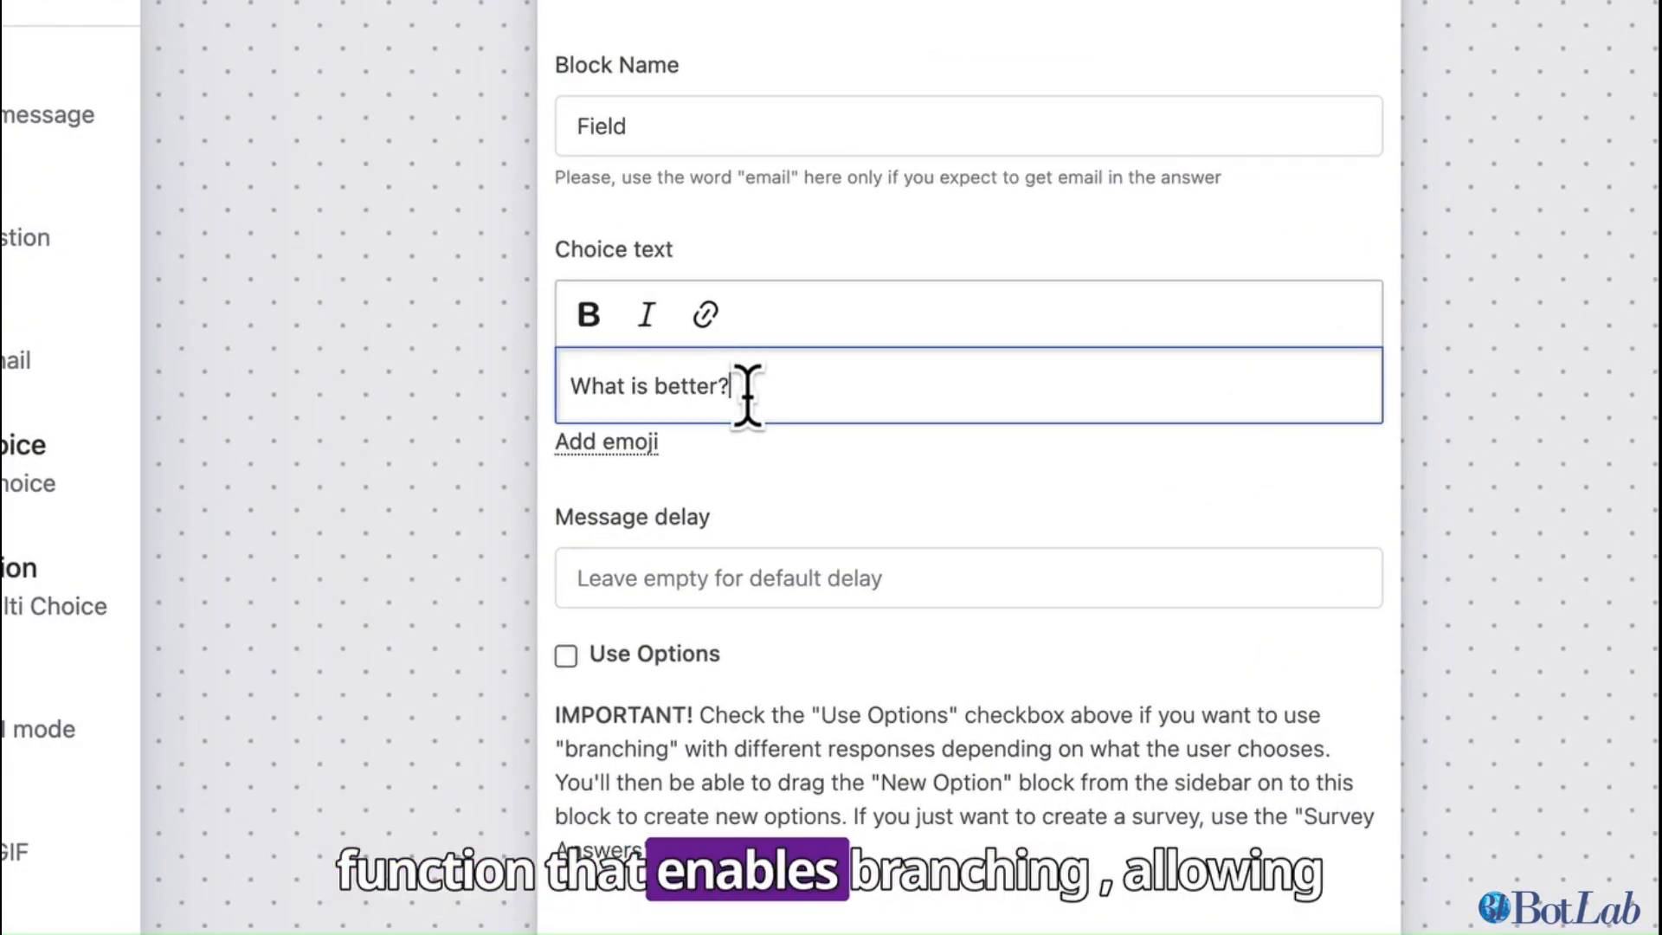
click(809, 457)
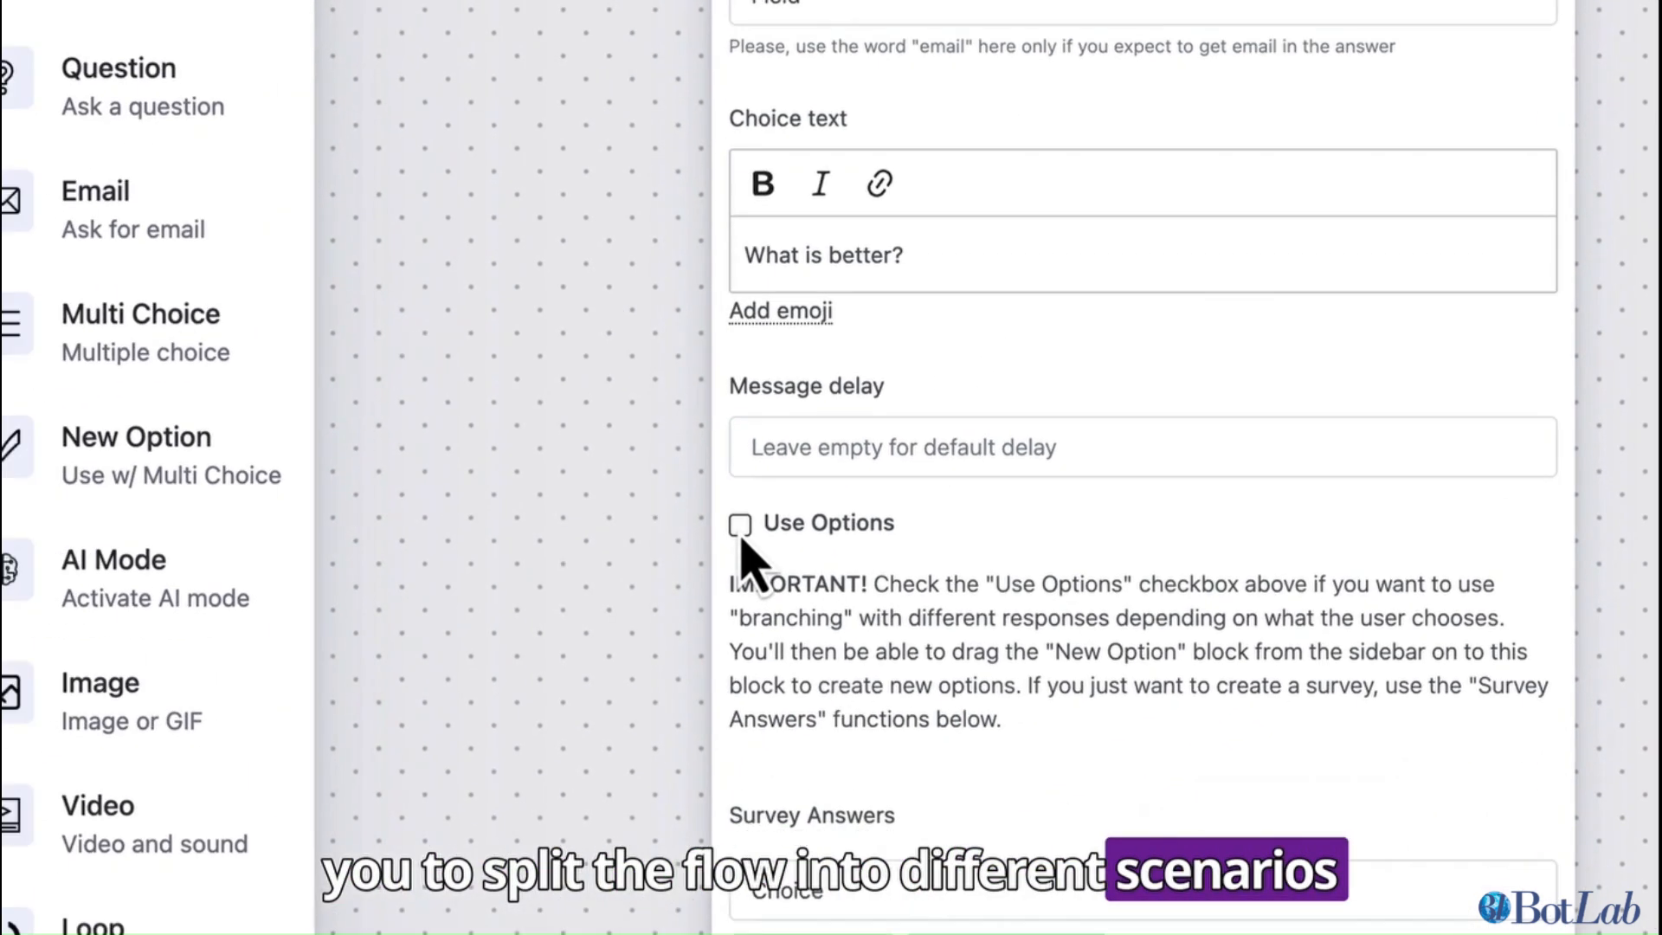
click(565, 655)
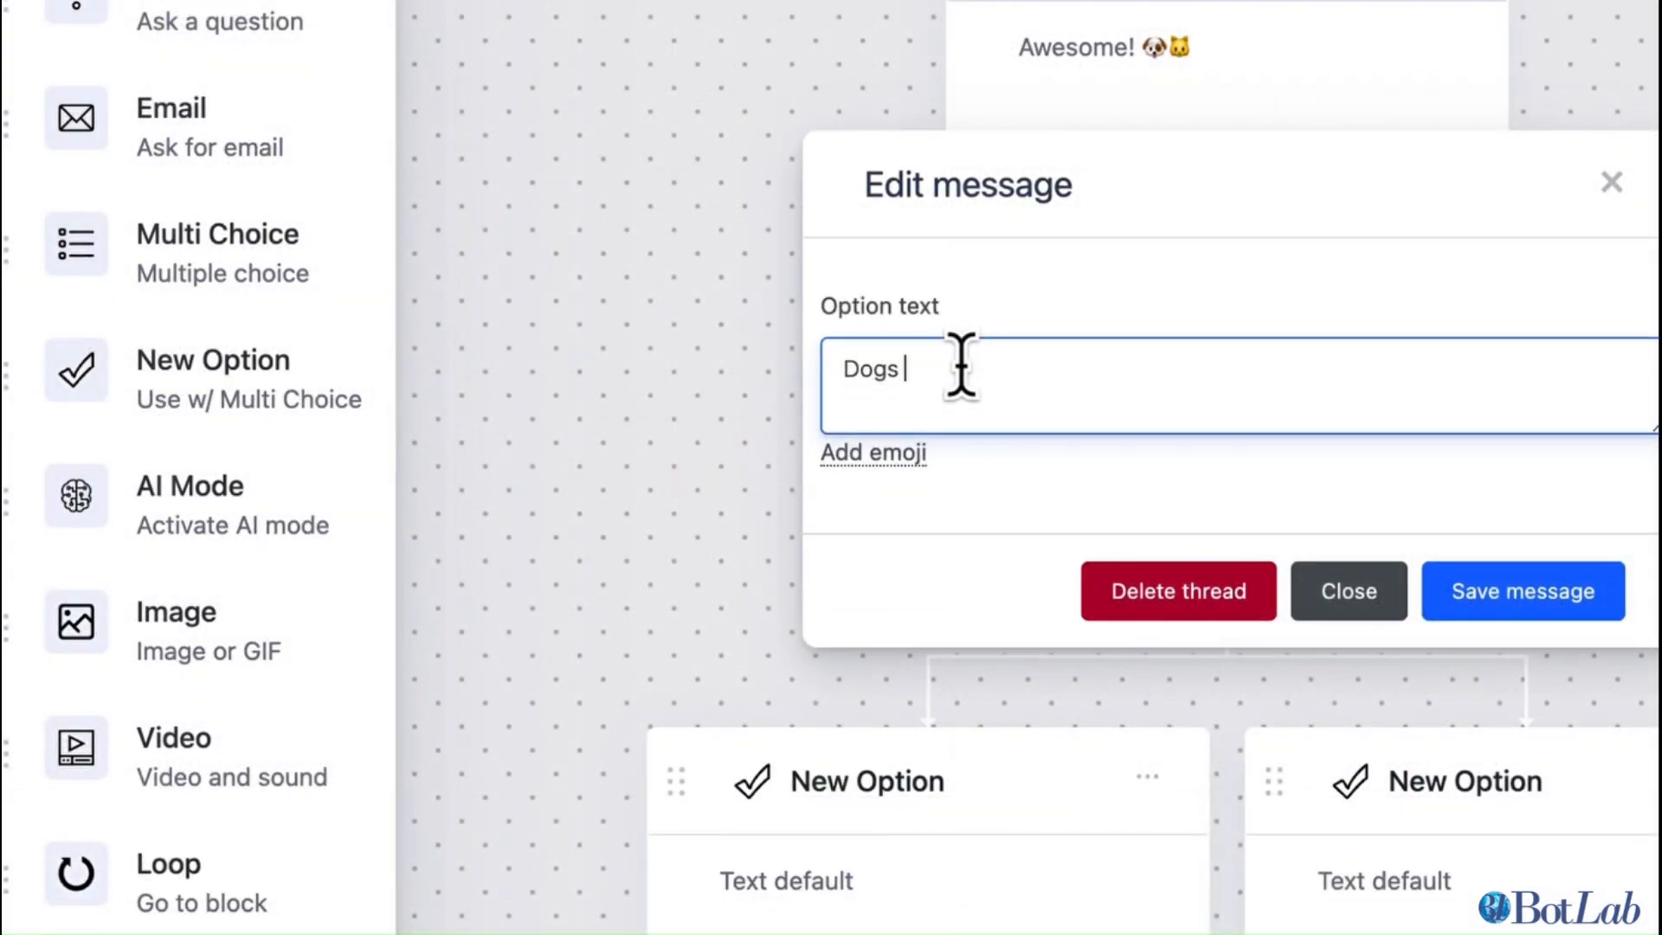
Add the dog face emoji after "Dogs" in the first option's text and save it
click(897, 457)
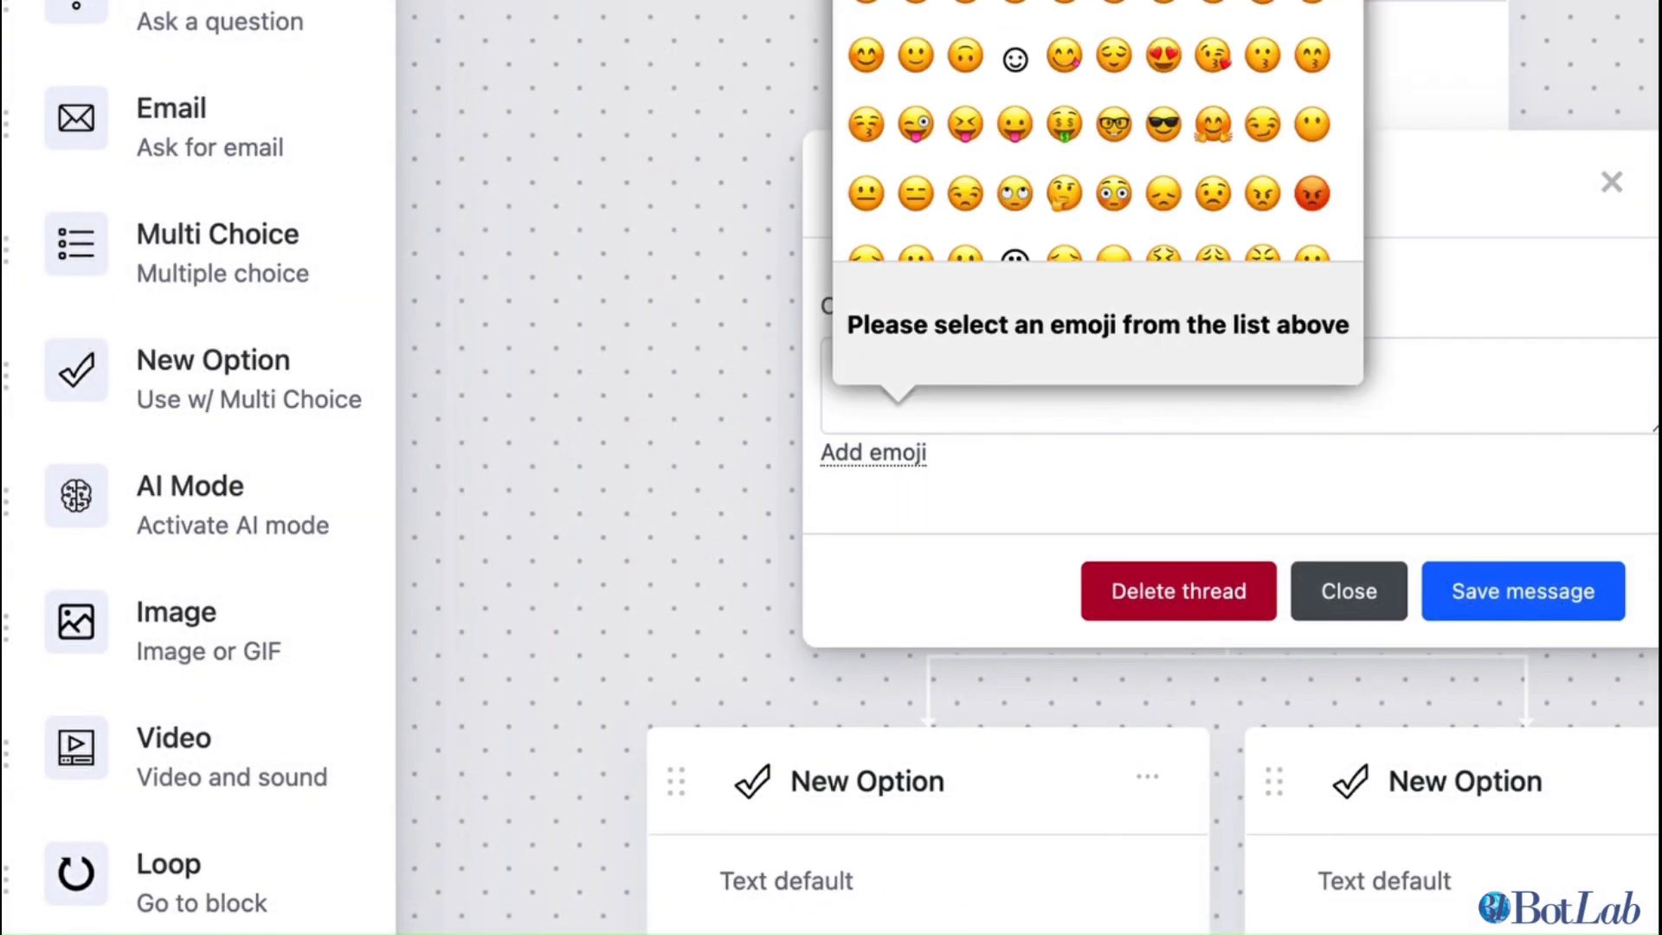
scroll(1097, 130, down, 10)
click(872, 30)
click(1550, 645)
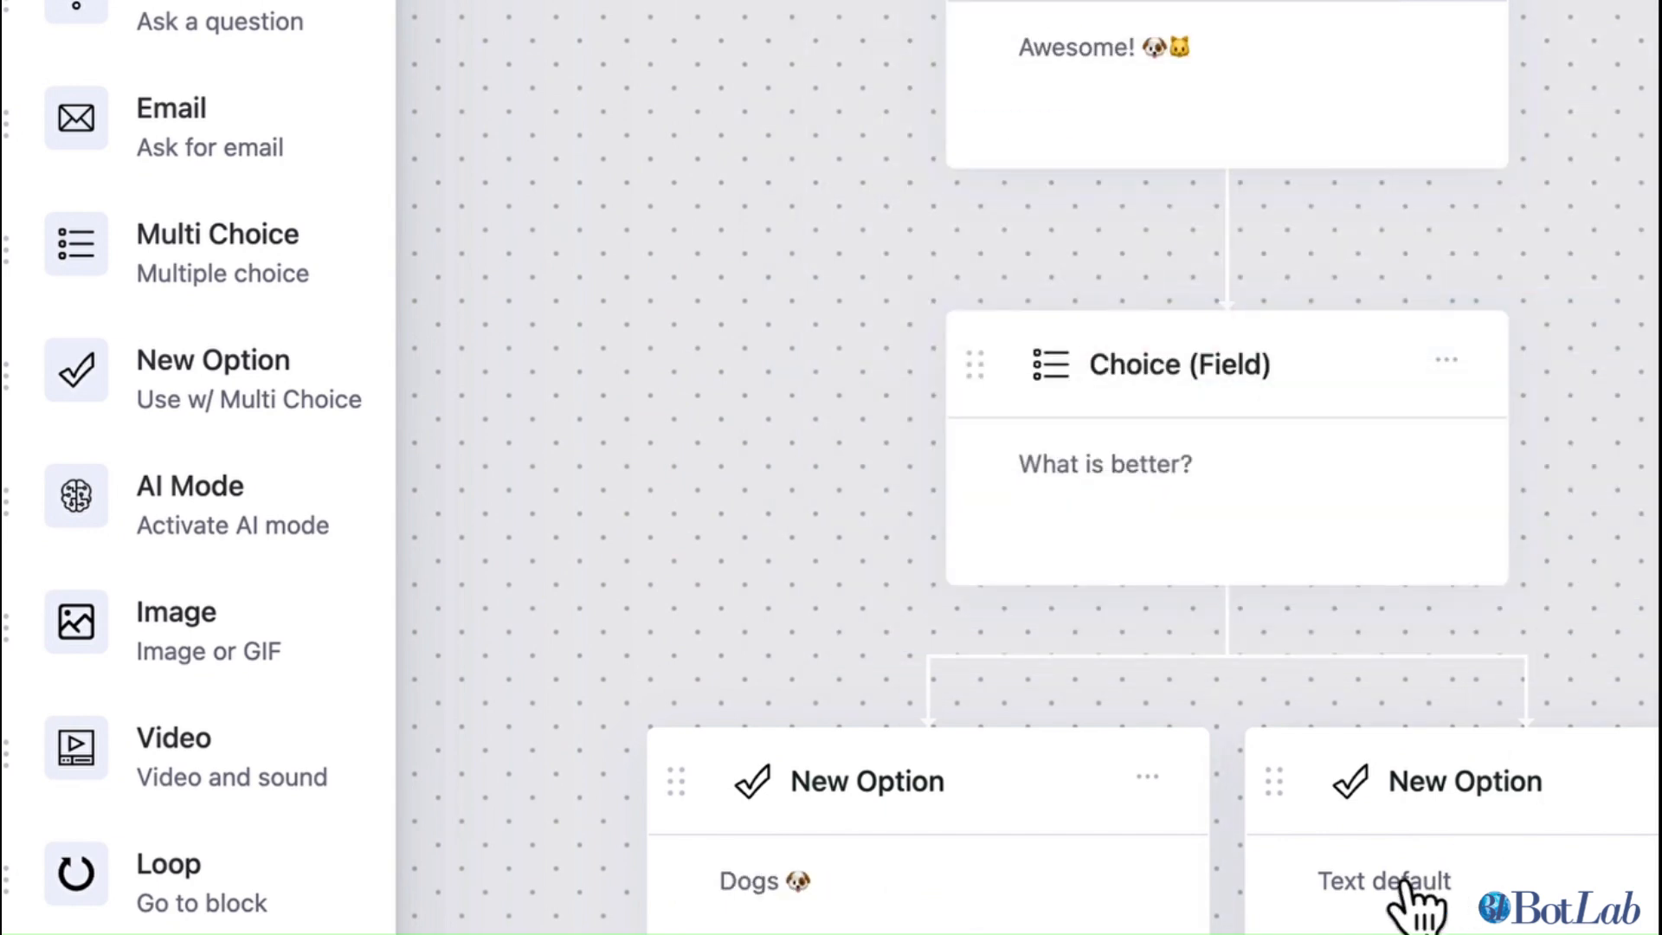
Set the second option's text to "Cats" followed by the cat face emoji
click(1404, 885)
triple_click(988, 388)
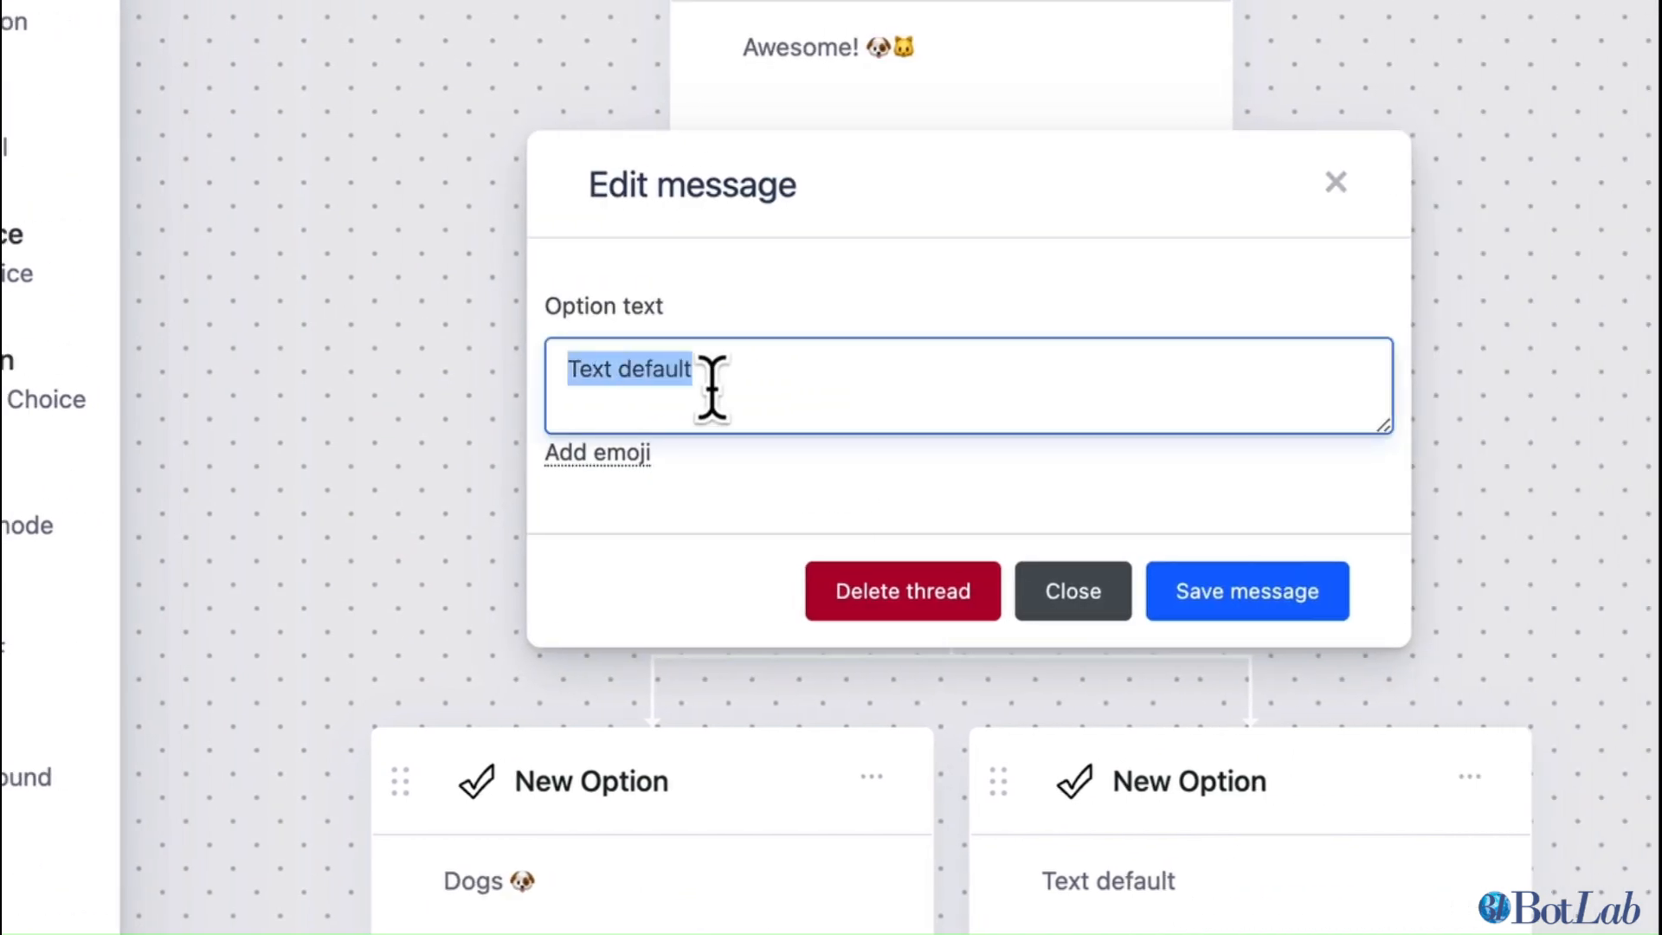
click(645, 453)
double_click(939, 288)
text(cat)
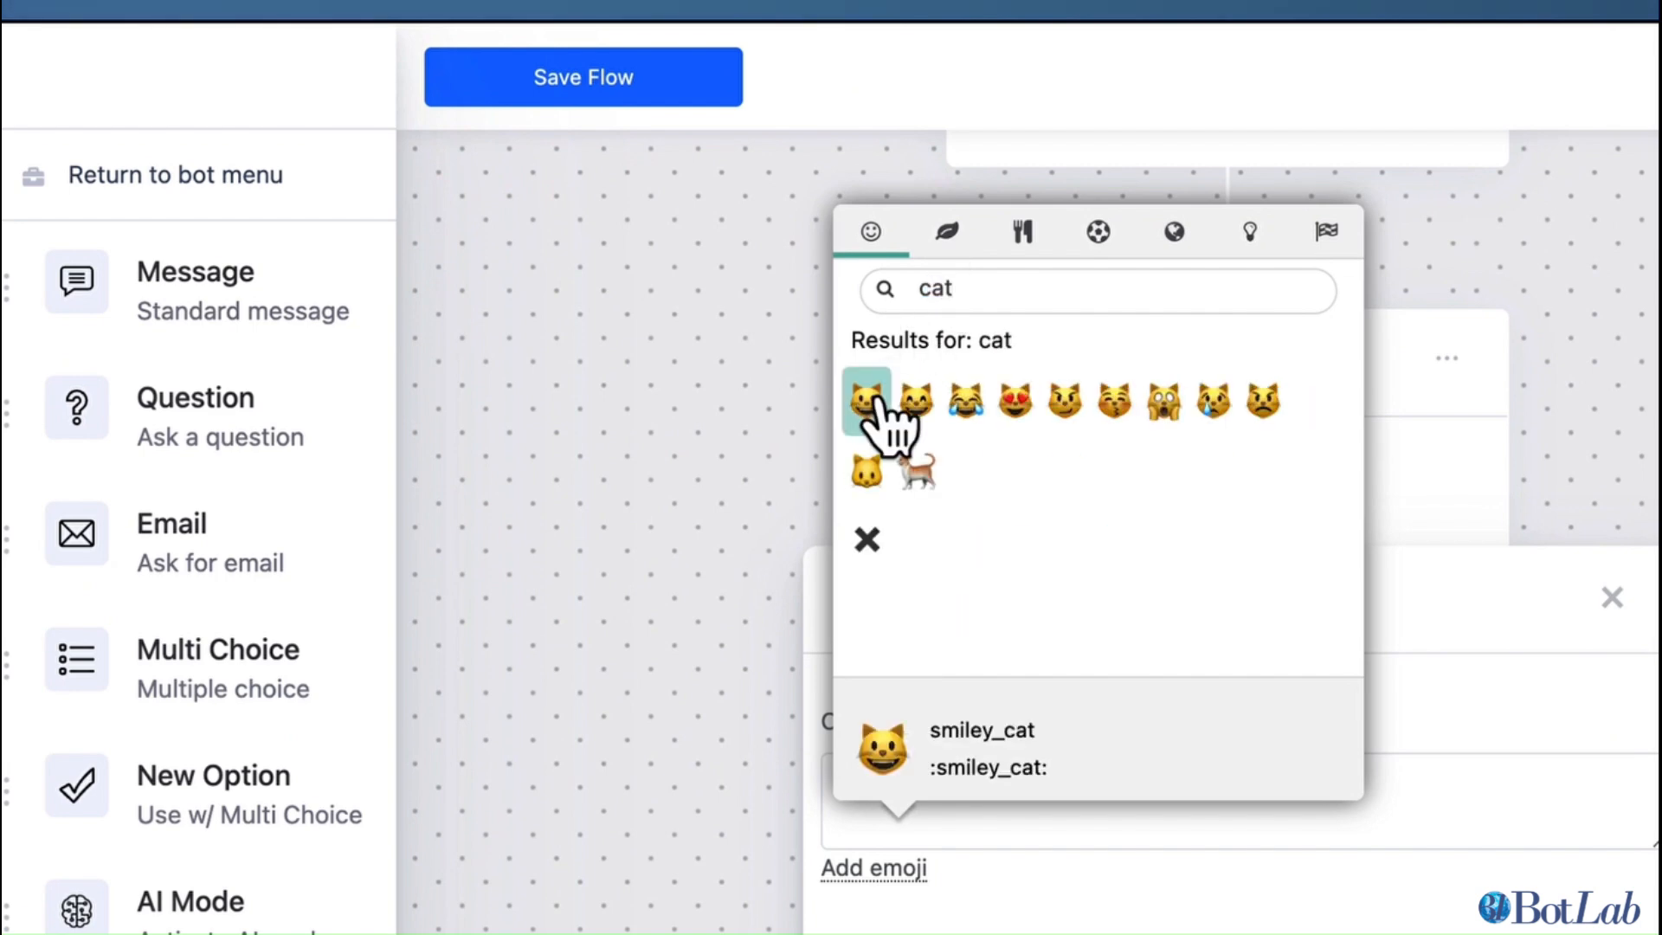
click(866, 400)
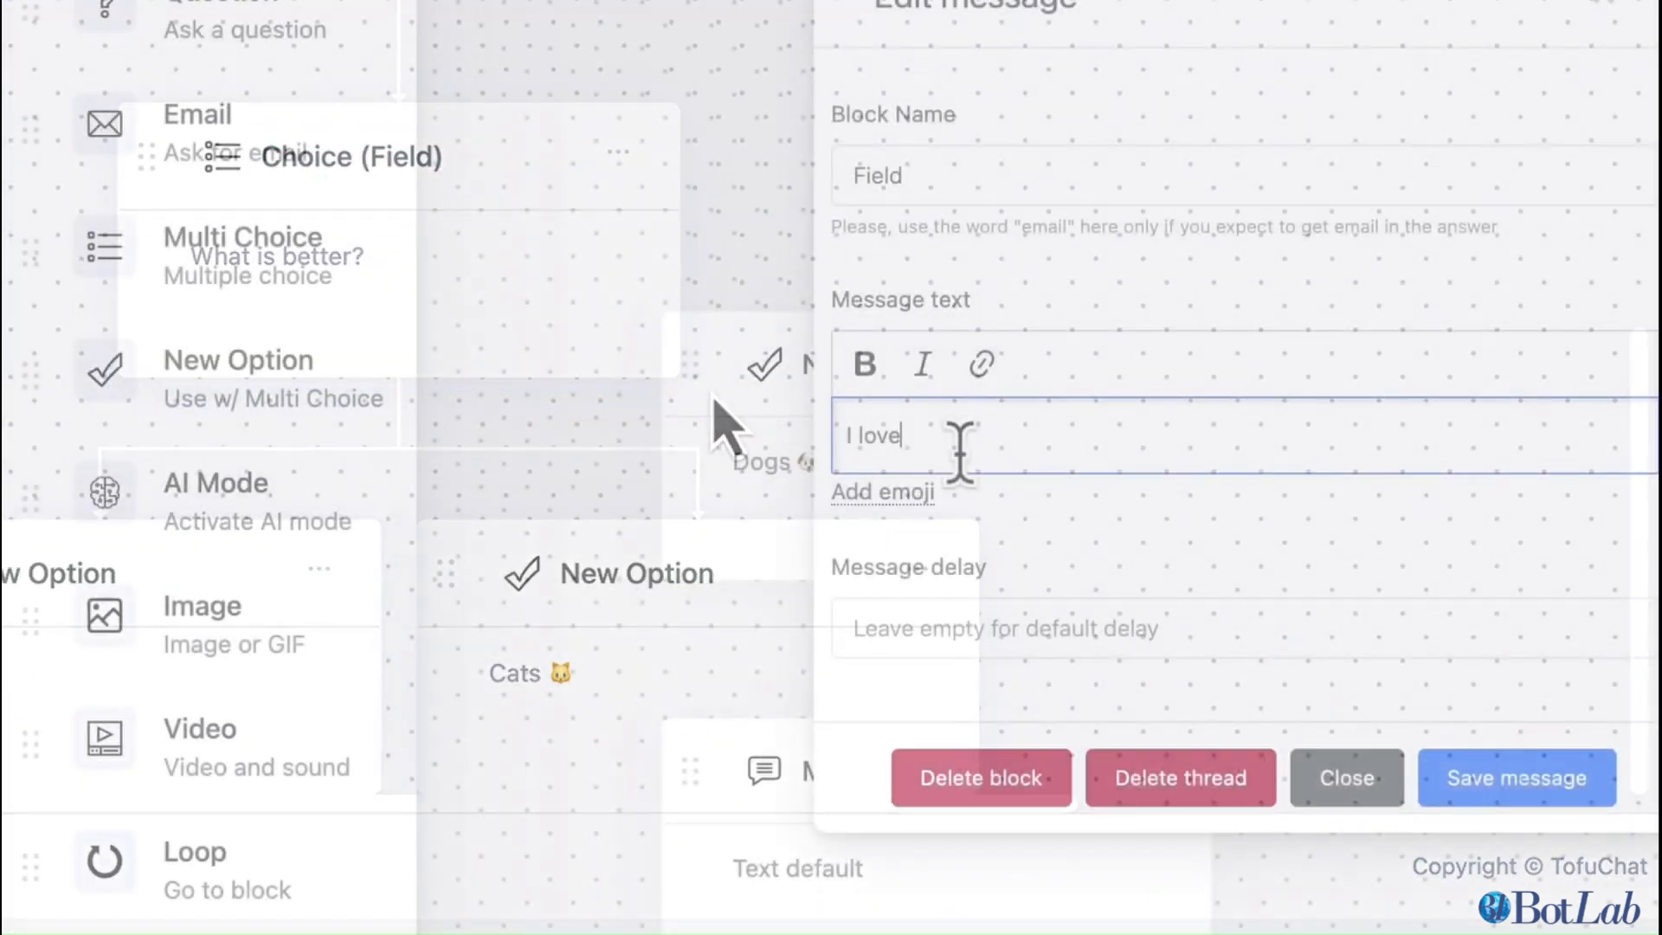
Set the text of the message under the Dogs option to "I love dogs" followed by the paw prints emoji
text(dog)
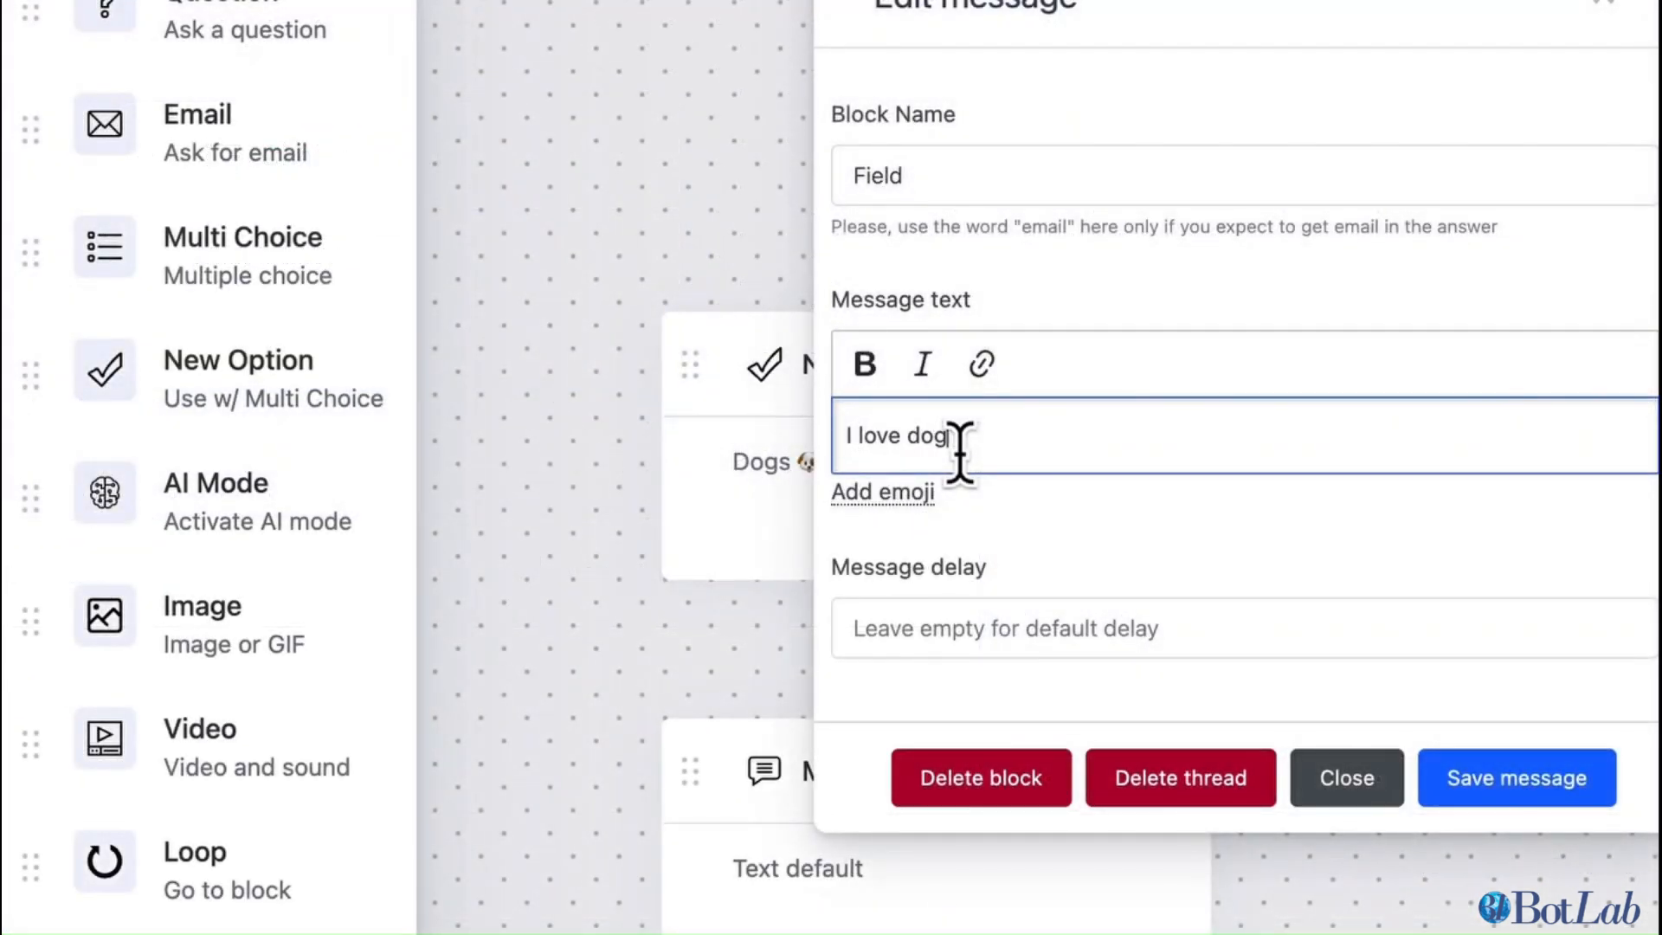
text(s)
click(900, 494)
text(paw)
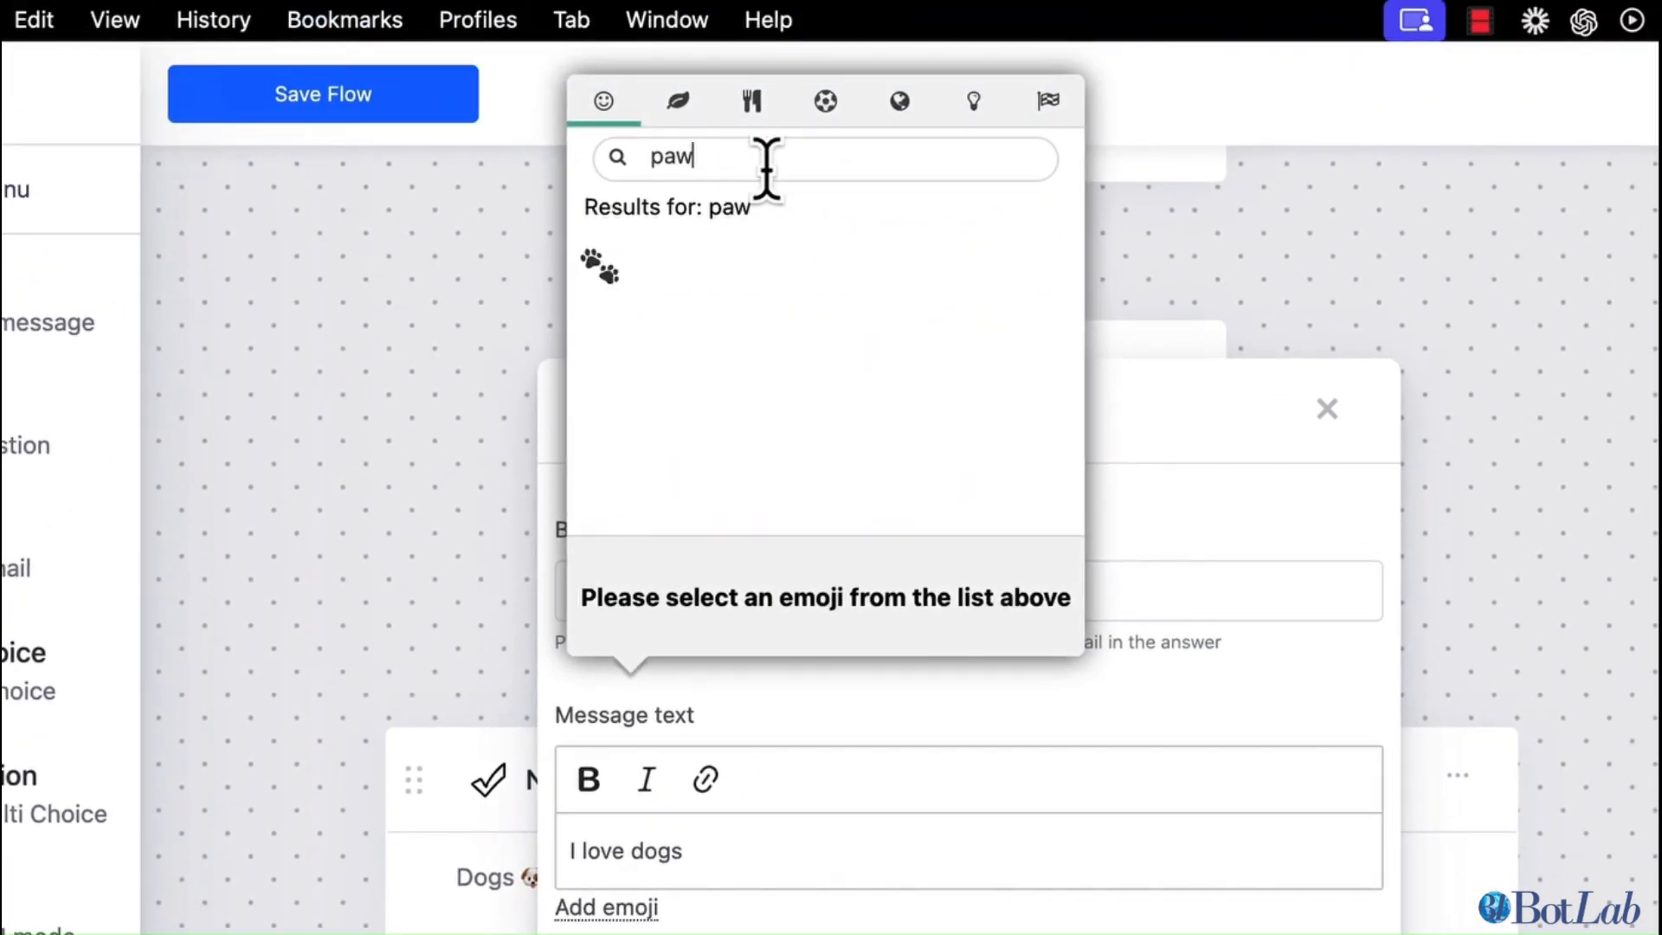
click(604, 264)
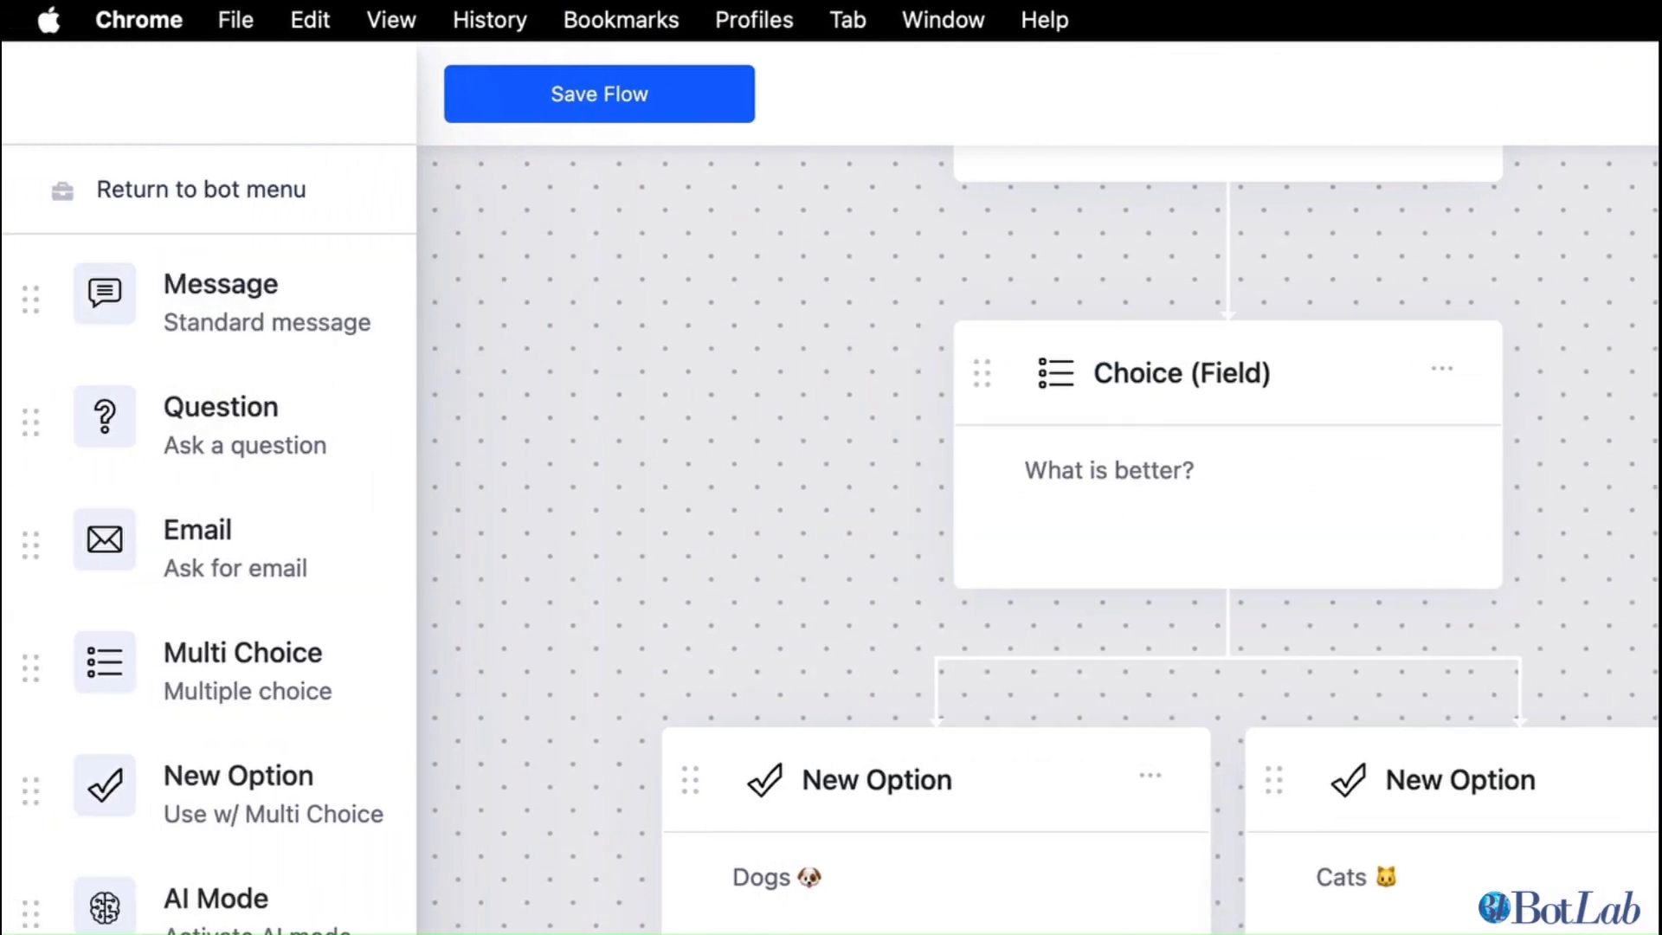
Set the text of the message under the Cats option to "I love cats" followed by a cat emoji
click(0, 334)
triple_click(754, 724)
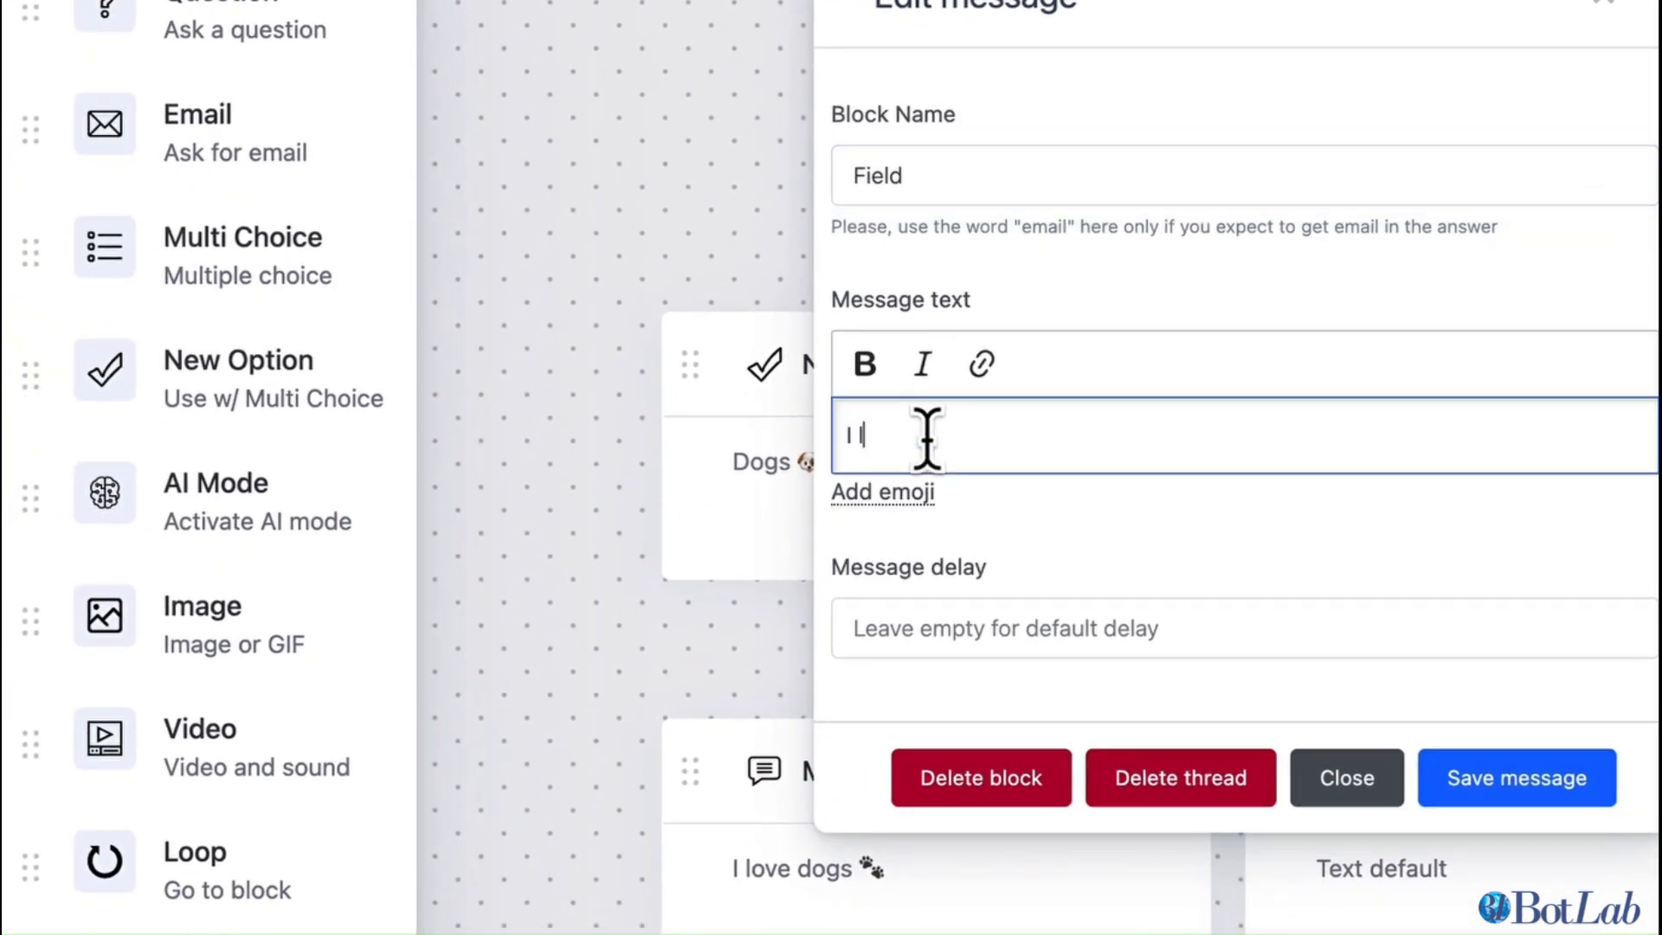
click(886, 494)
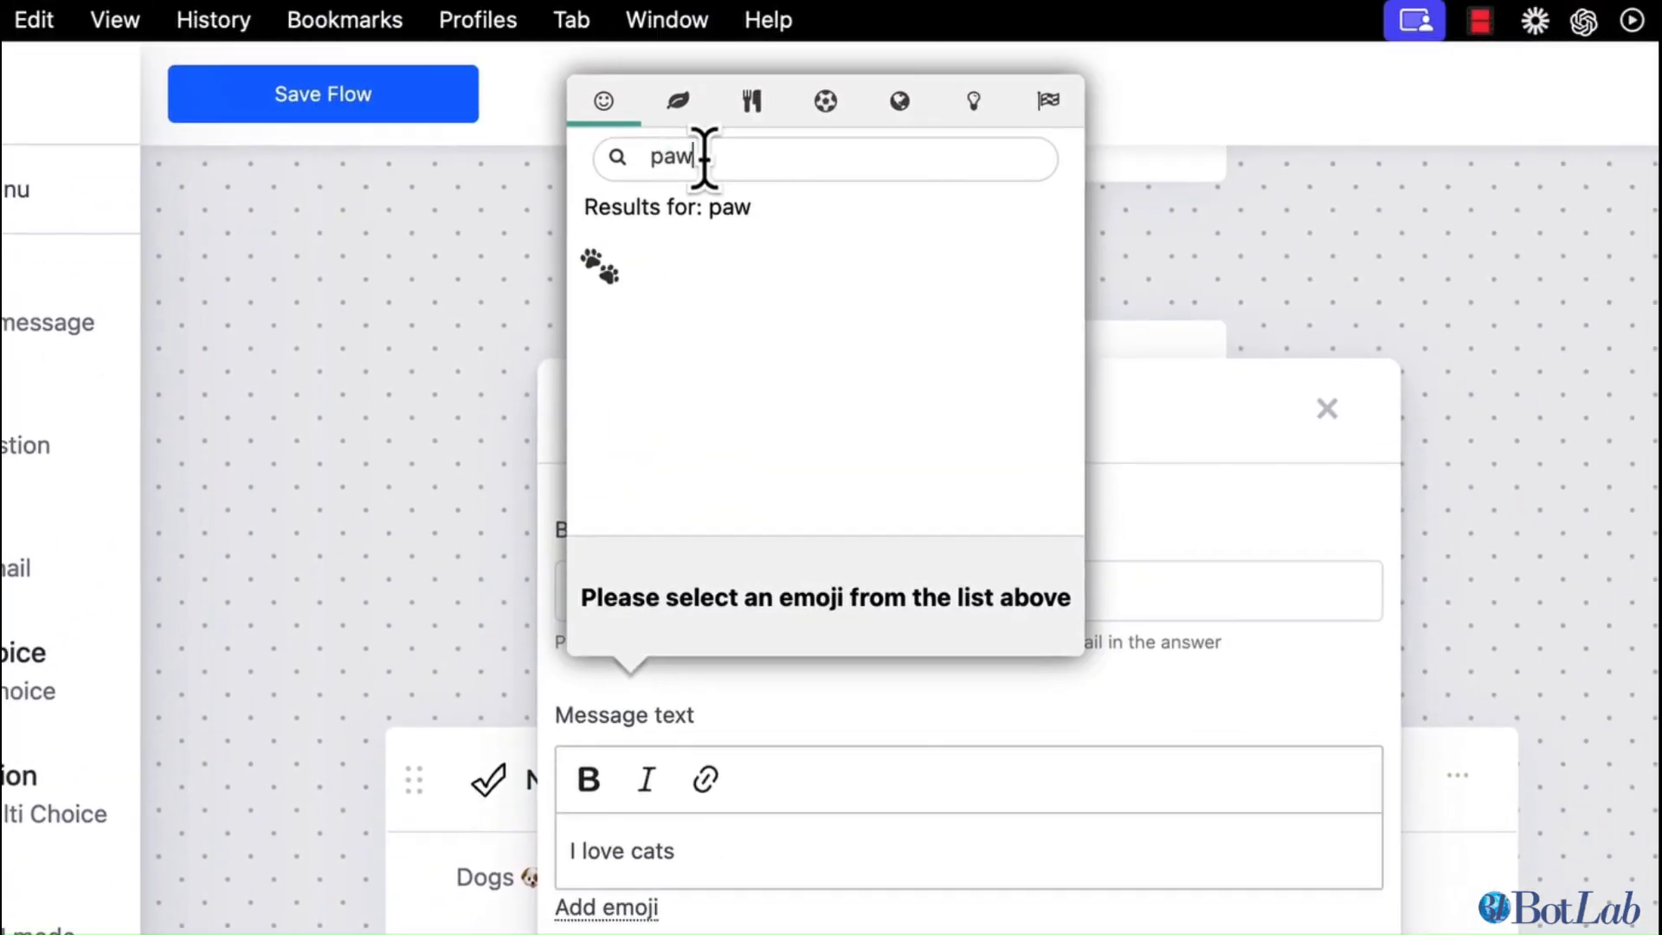
key(BackSpace)
key(BackSpace)
key(BackSpace)
text(catr)
click(658, 327)
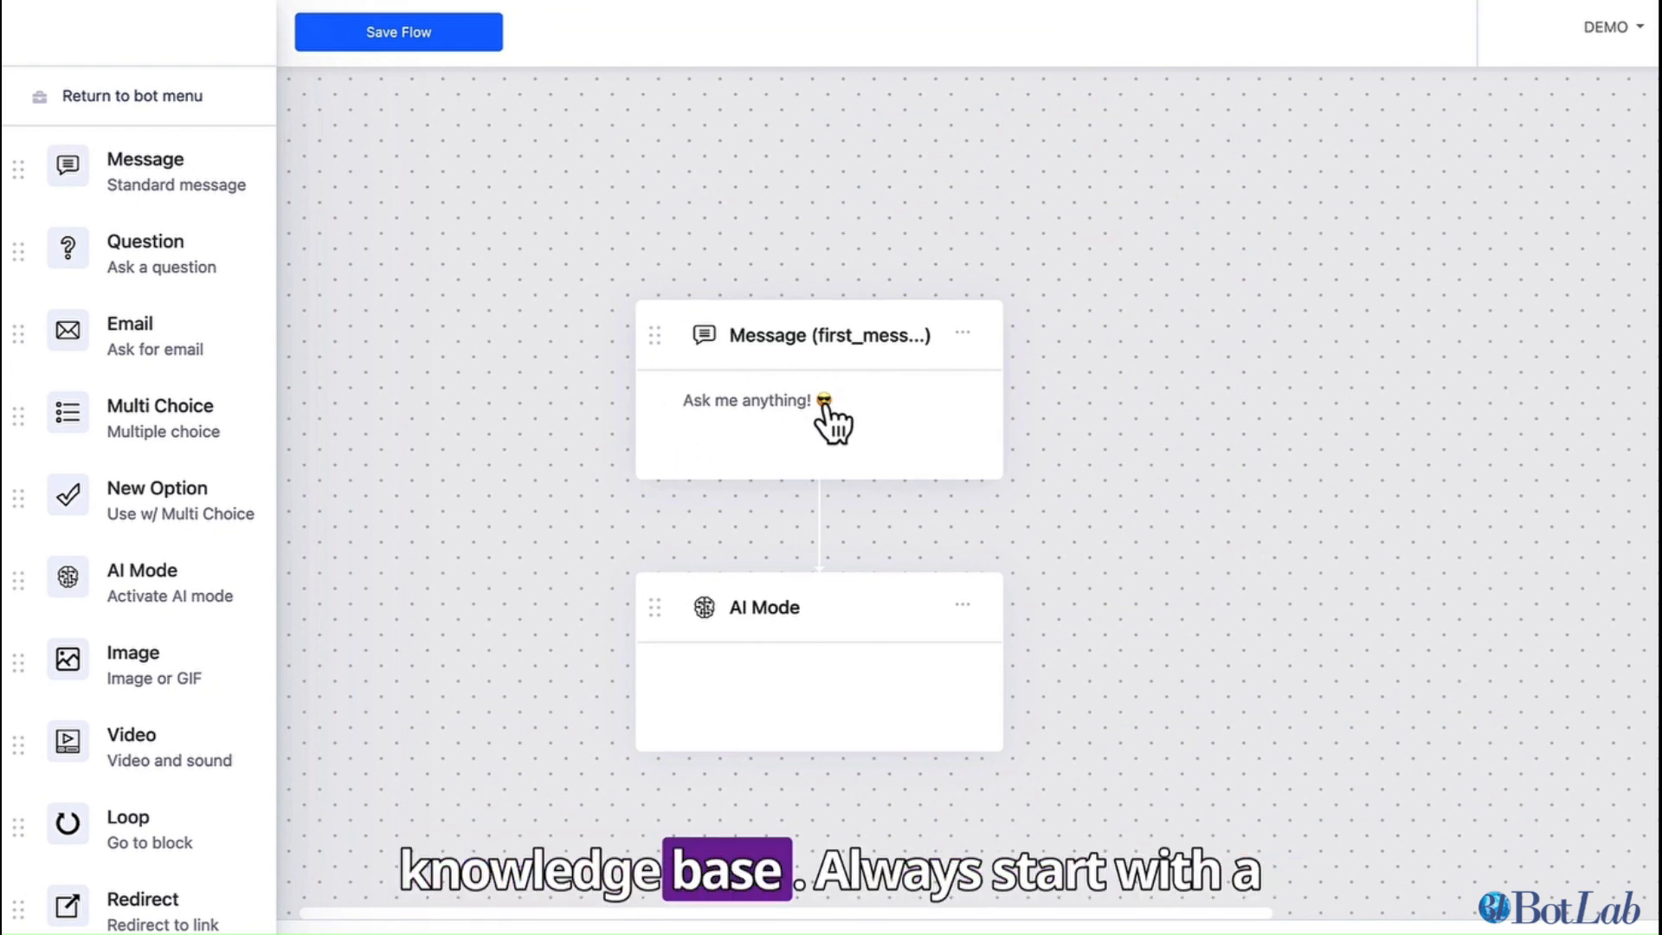
Open the AI Mode block for editing, name it "ai mode" and start filling in its Business Context
click(783, 611)
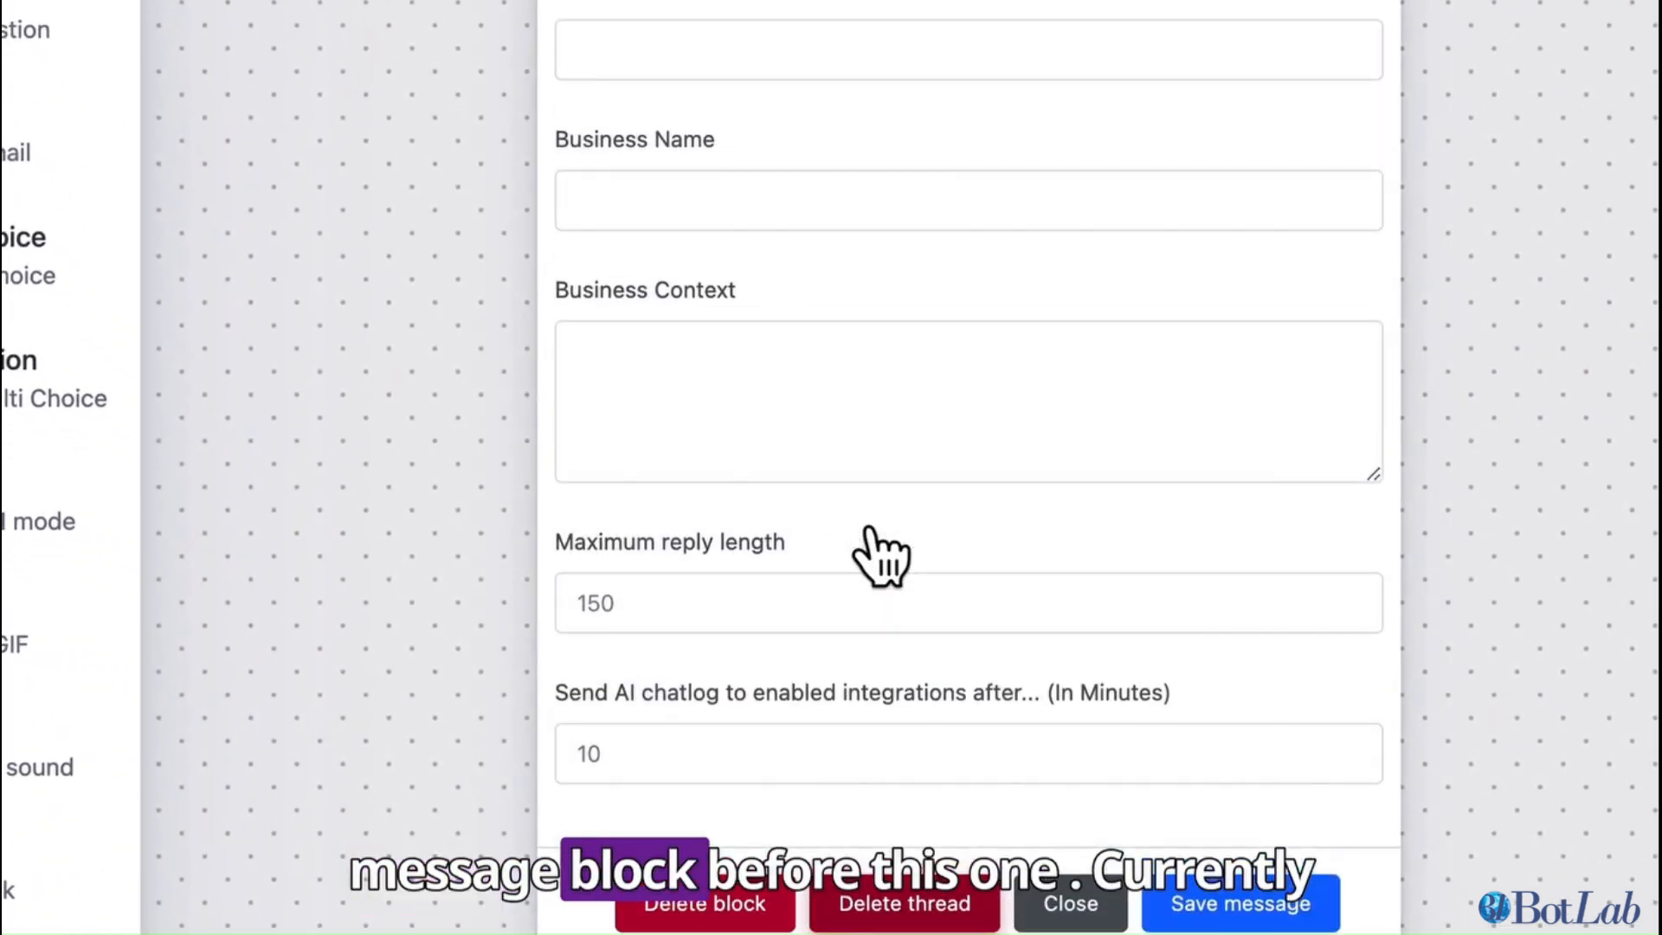
click(692, 46)
text(ai mode)
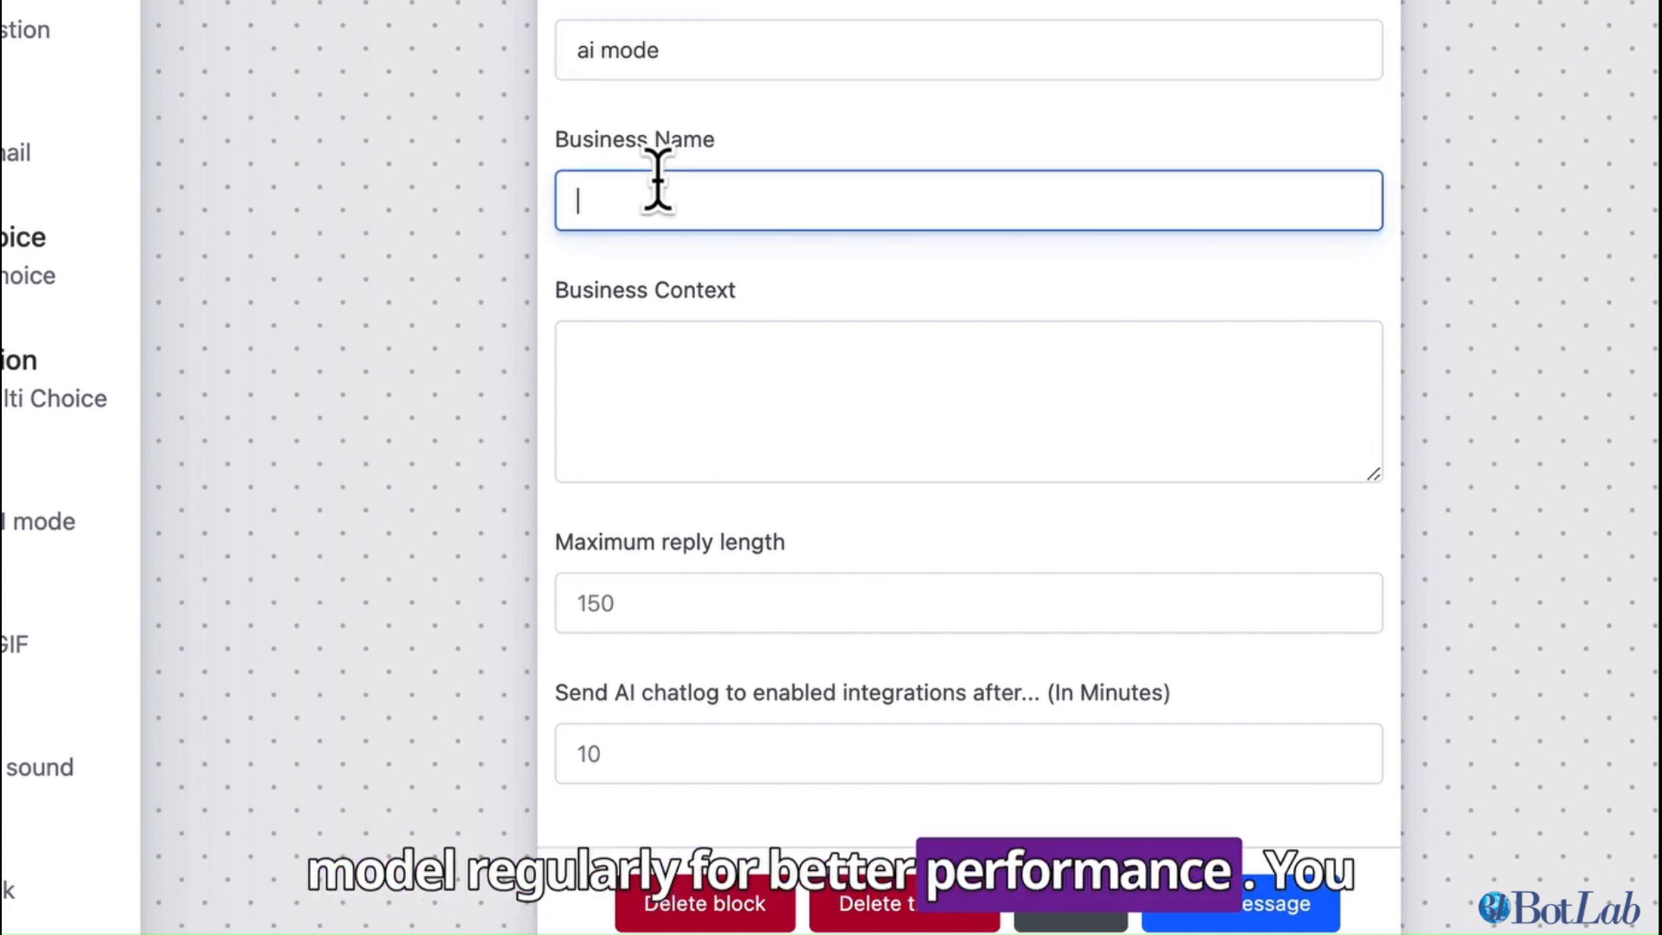
click(719, 346)
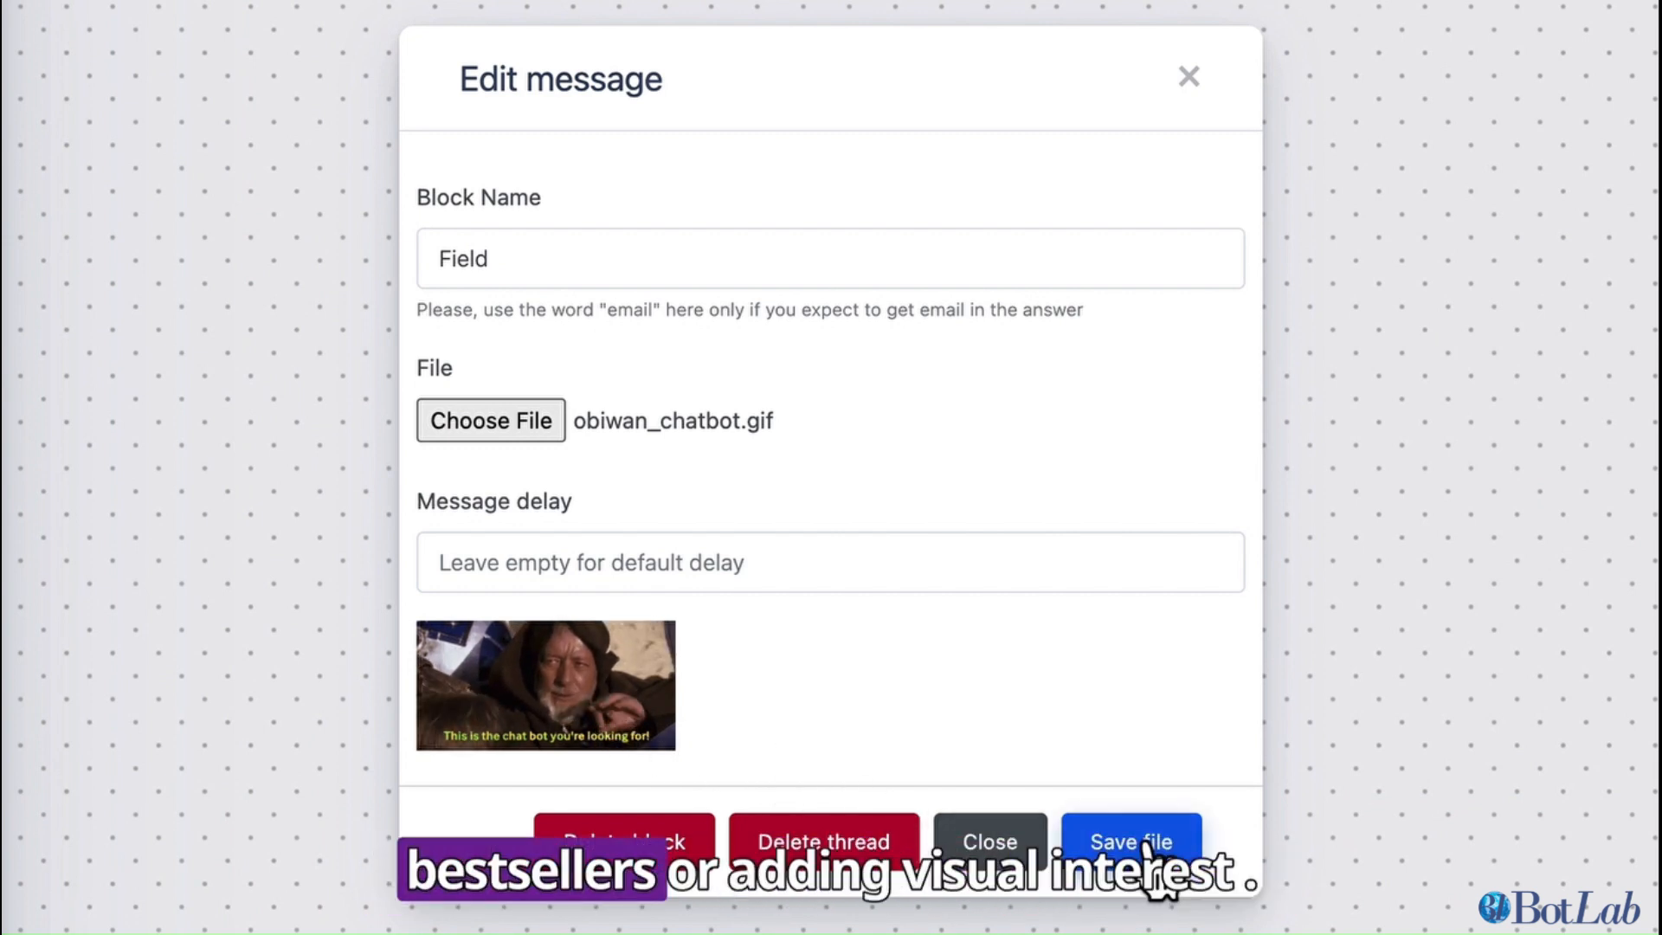
Save the image block with obiwan_chatbot.gif as its file
click(1144, 846)
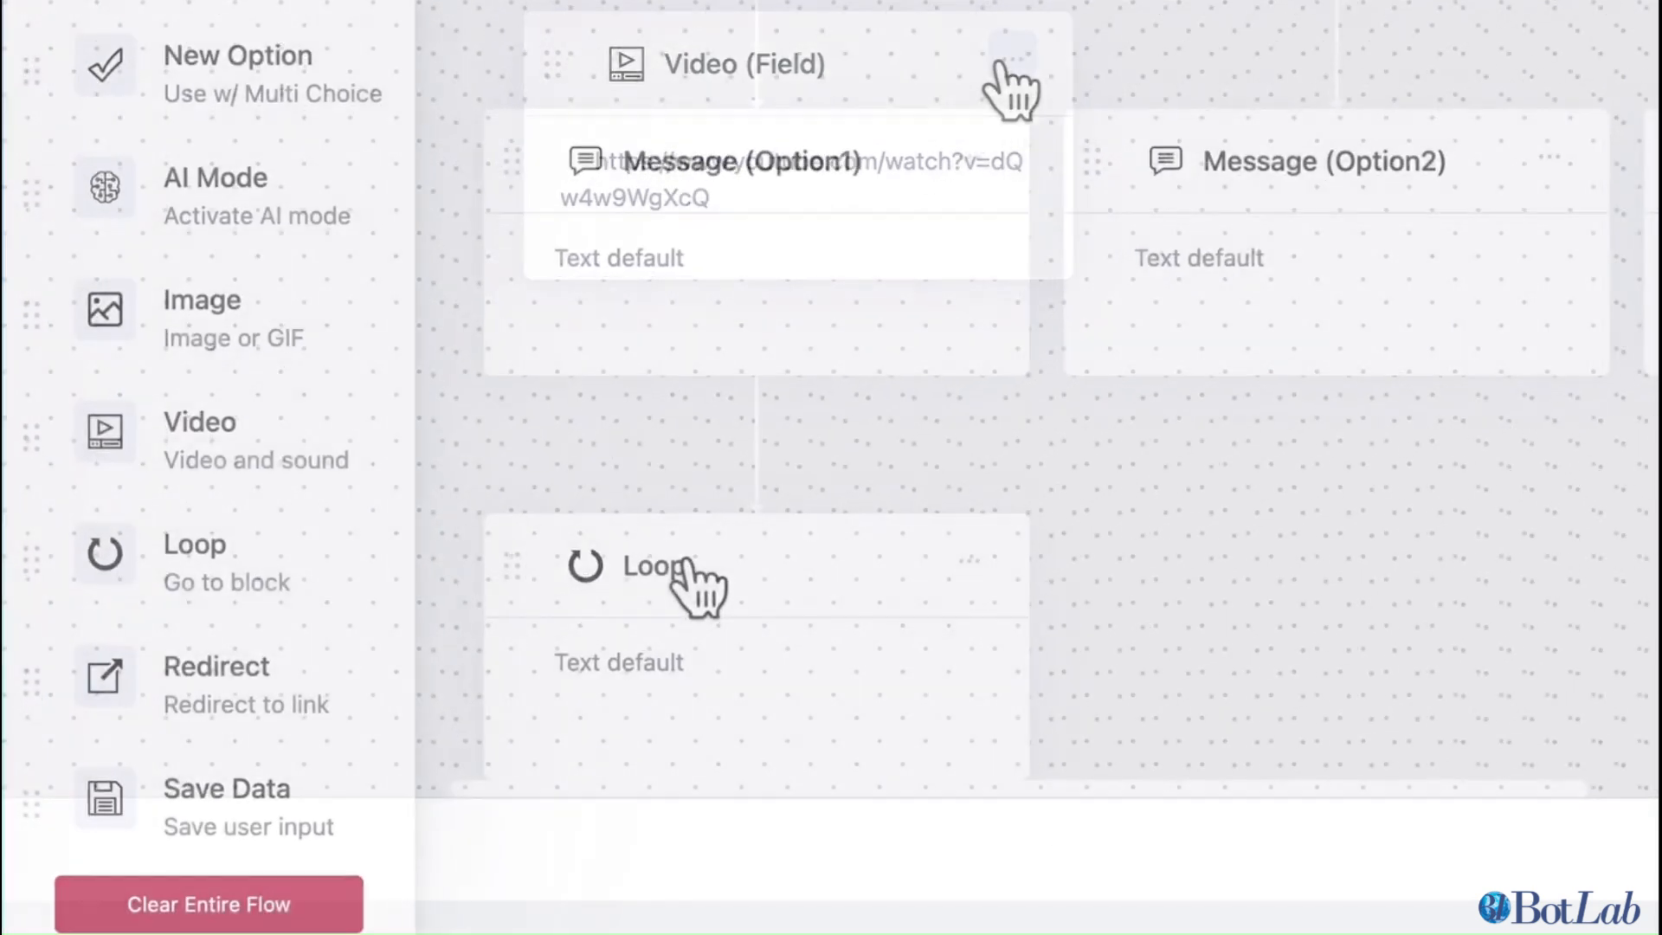
Set the Loop block under the Option1 message to loop back to main_menu and save it
click(690, 584)
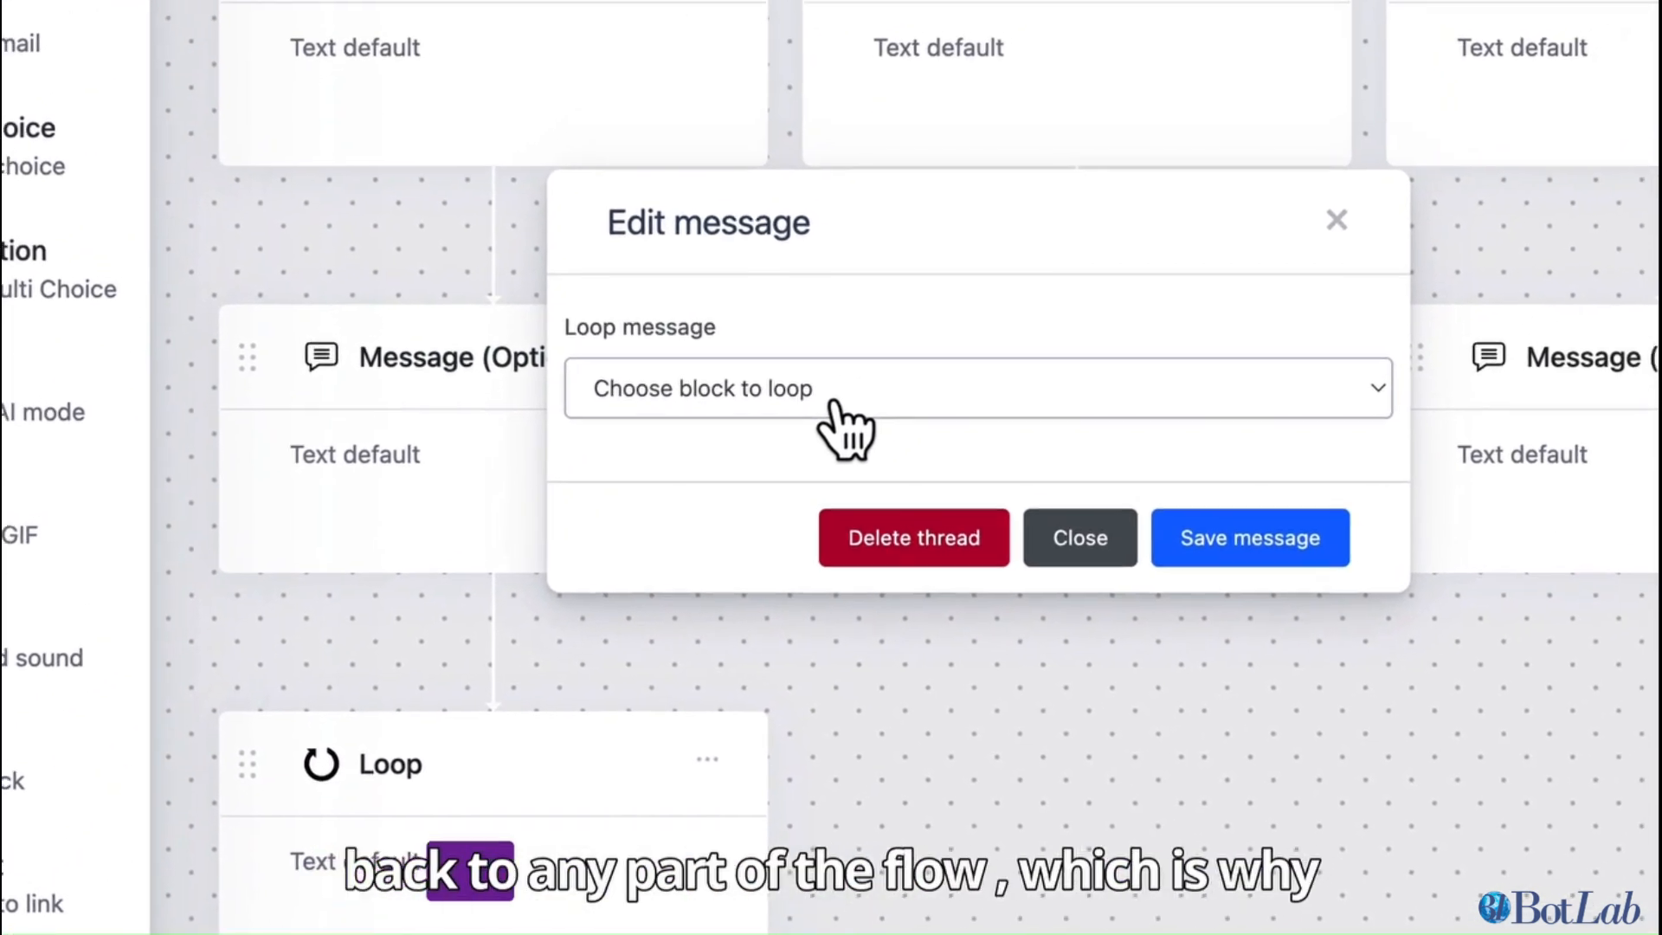
click(1095, 202)
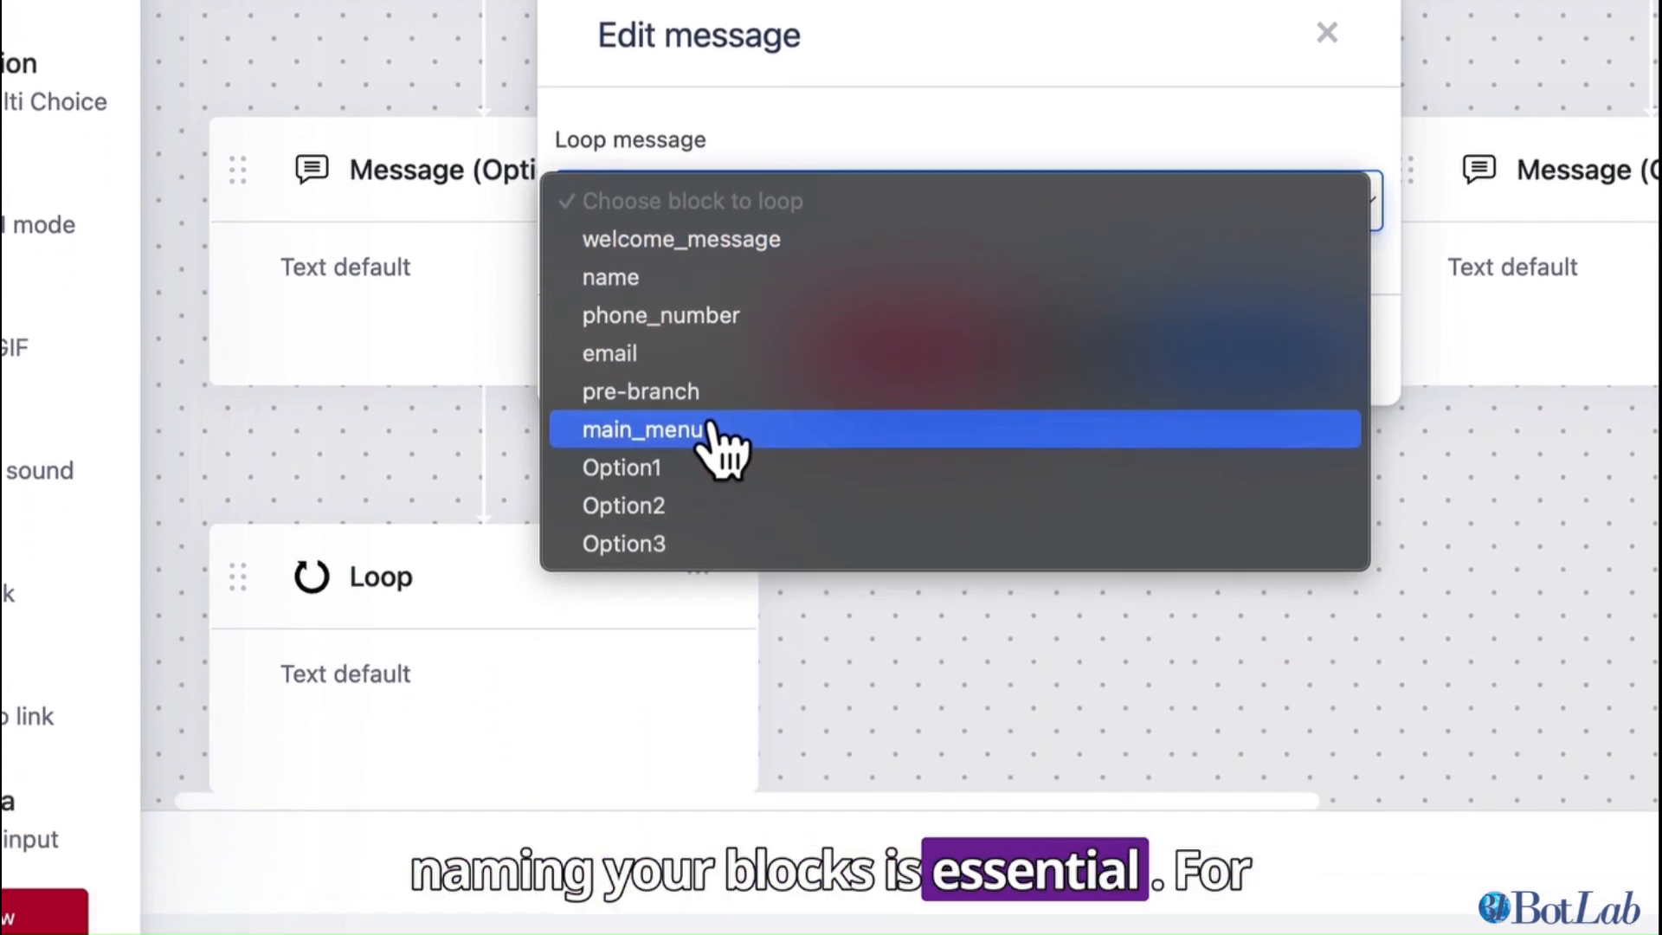
click(713, 429)
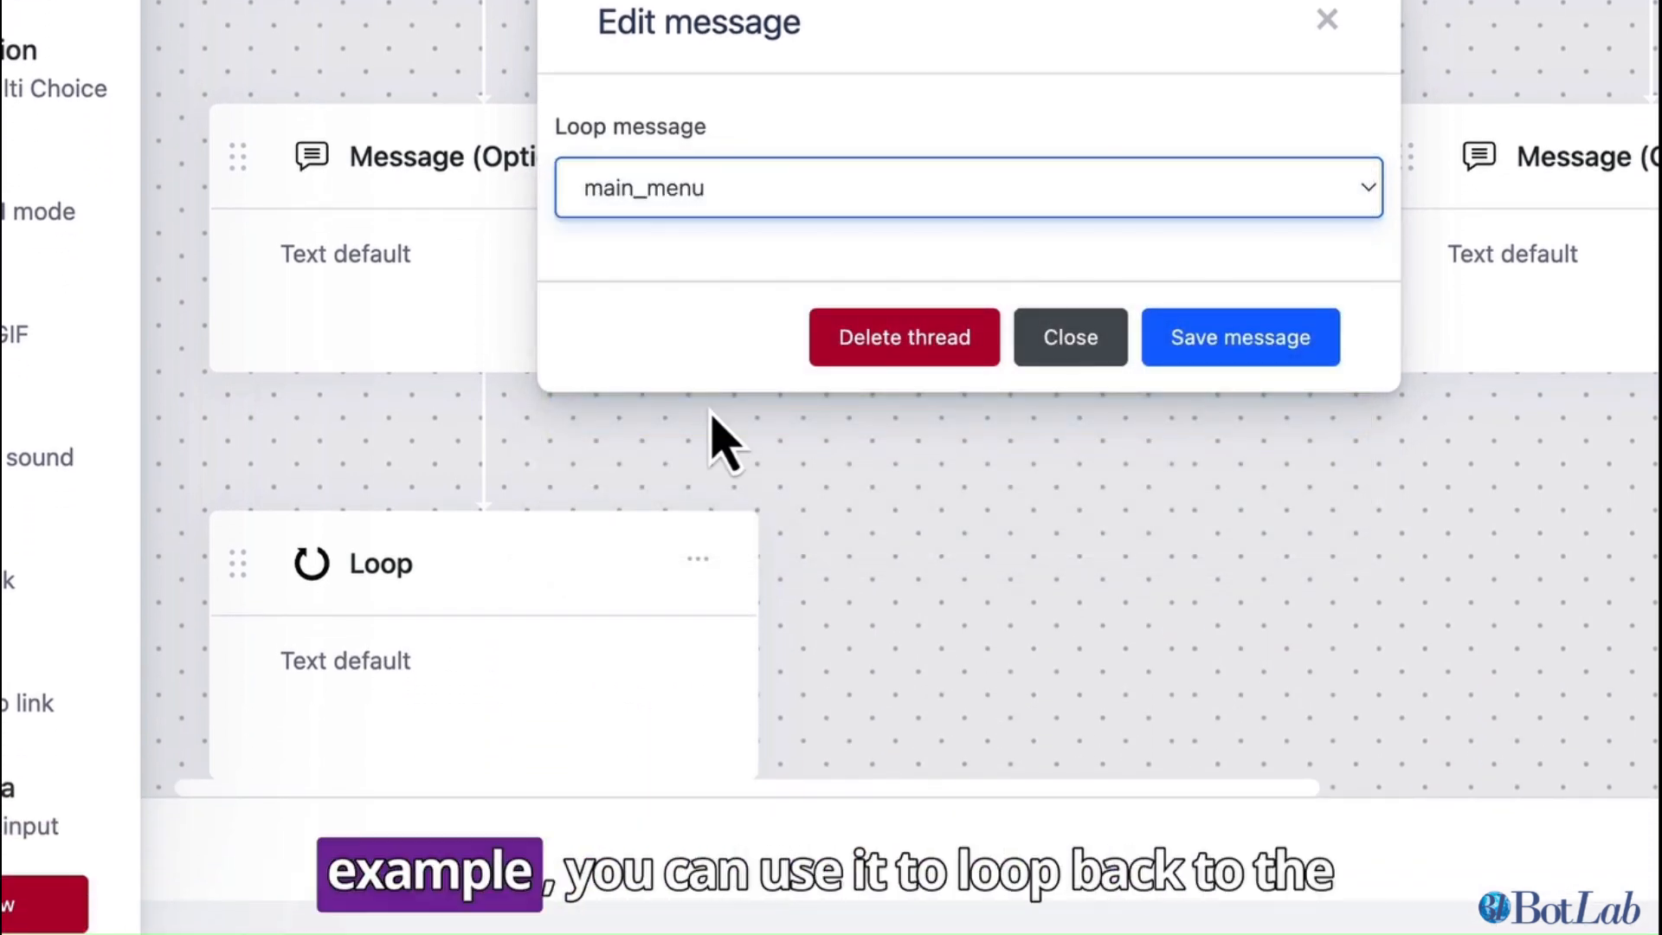
click(1260, 362)
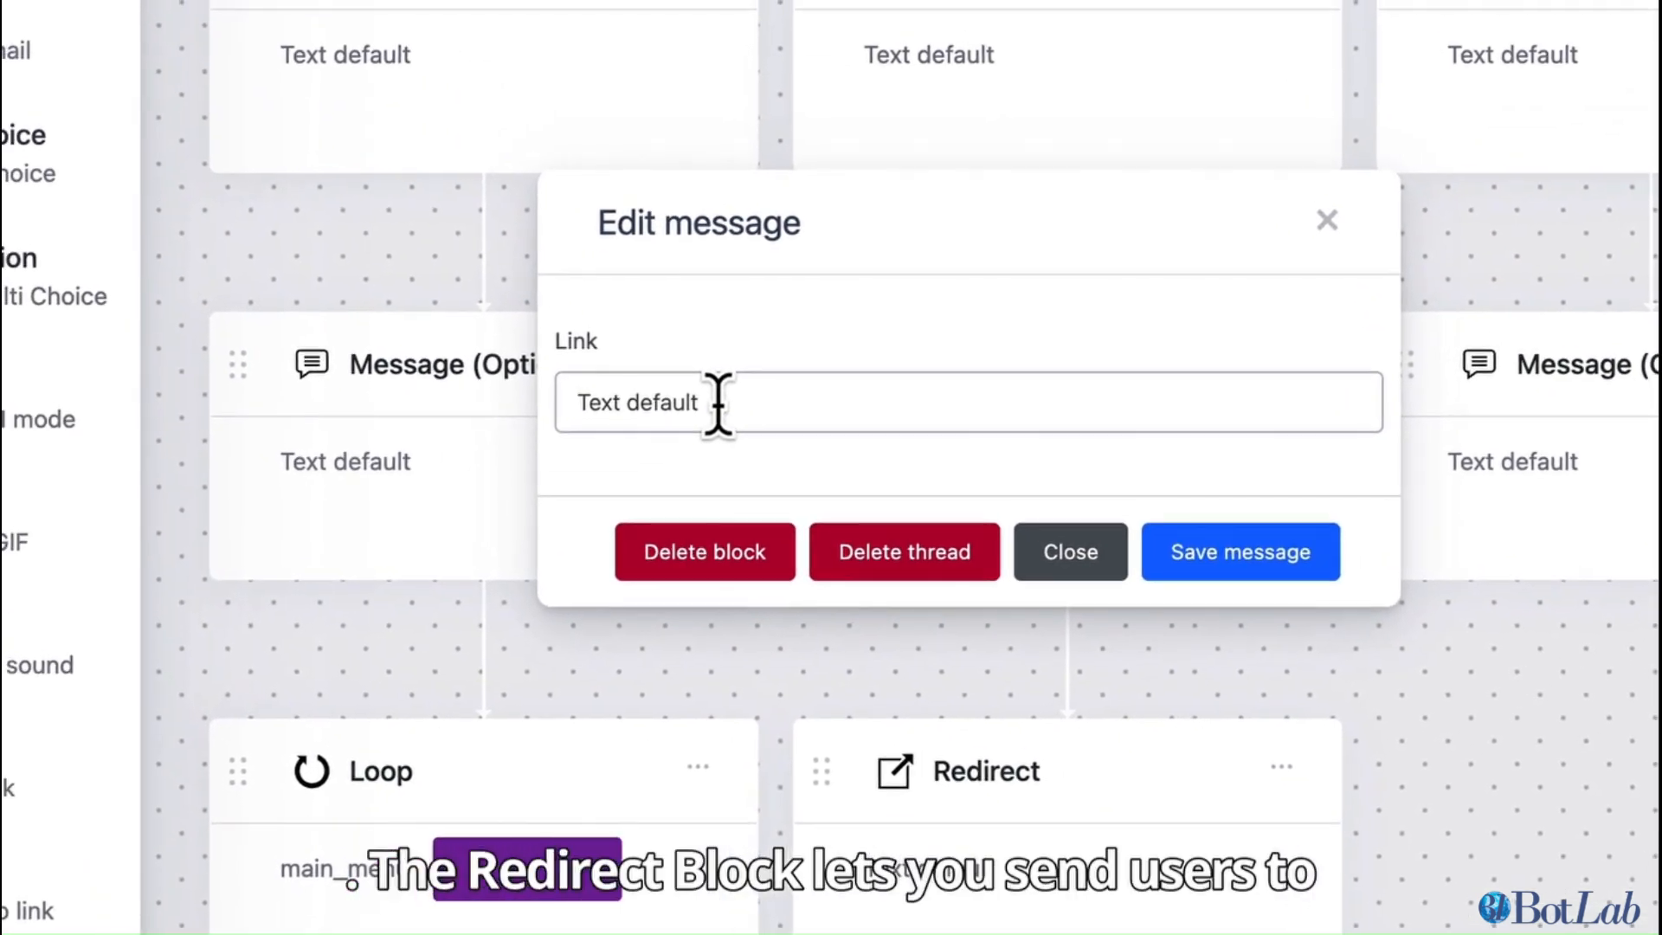
double_click(717, 403)
triple_click(717, 403)
text(https://www.youtube.com/watch?v=dQw4w9WgXcQ)
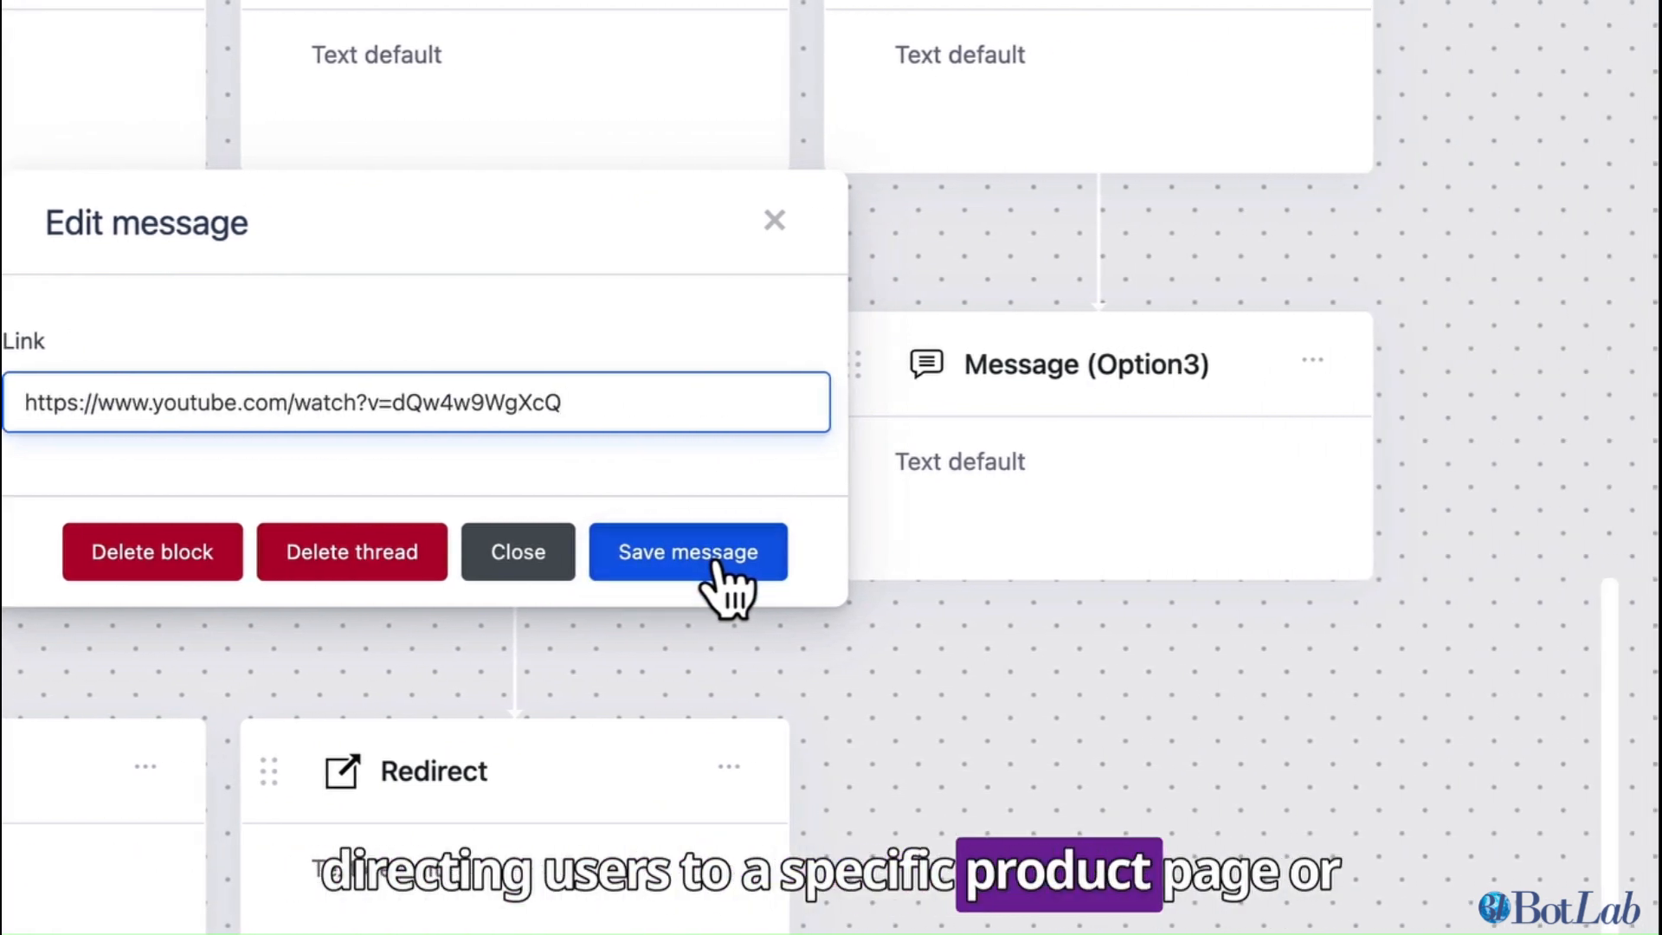
click(727, 571)
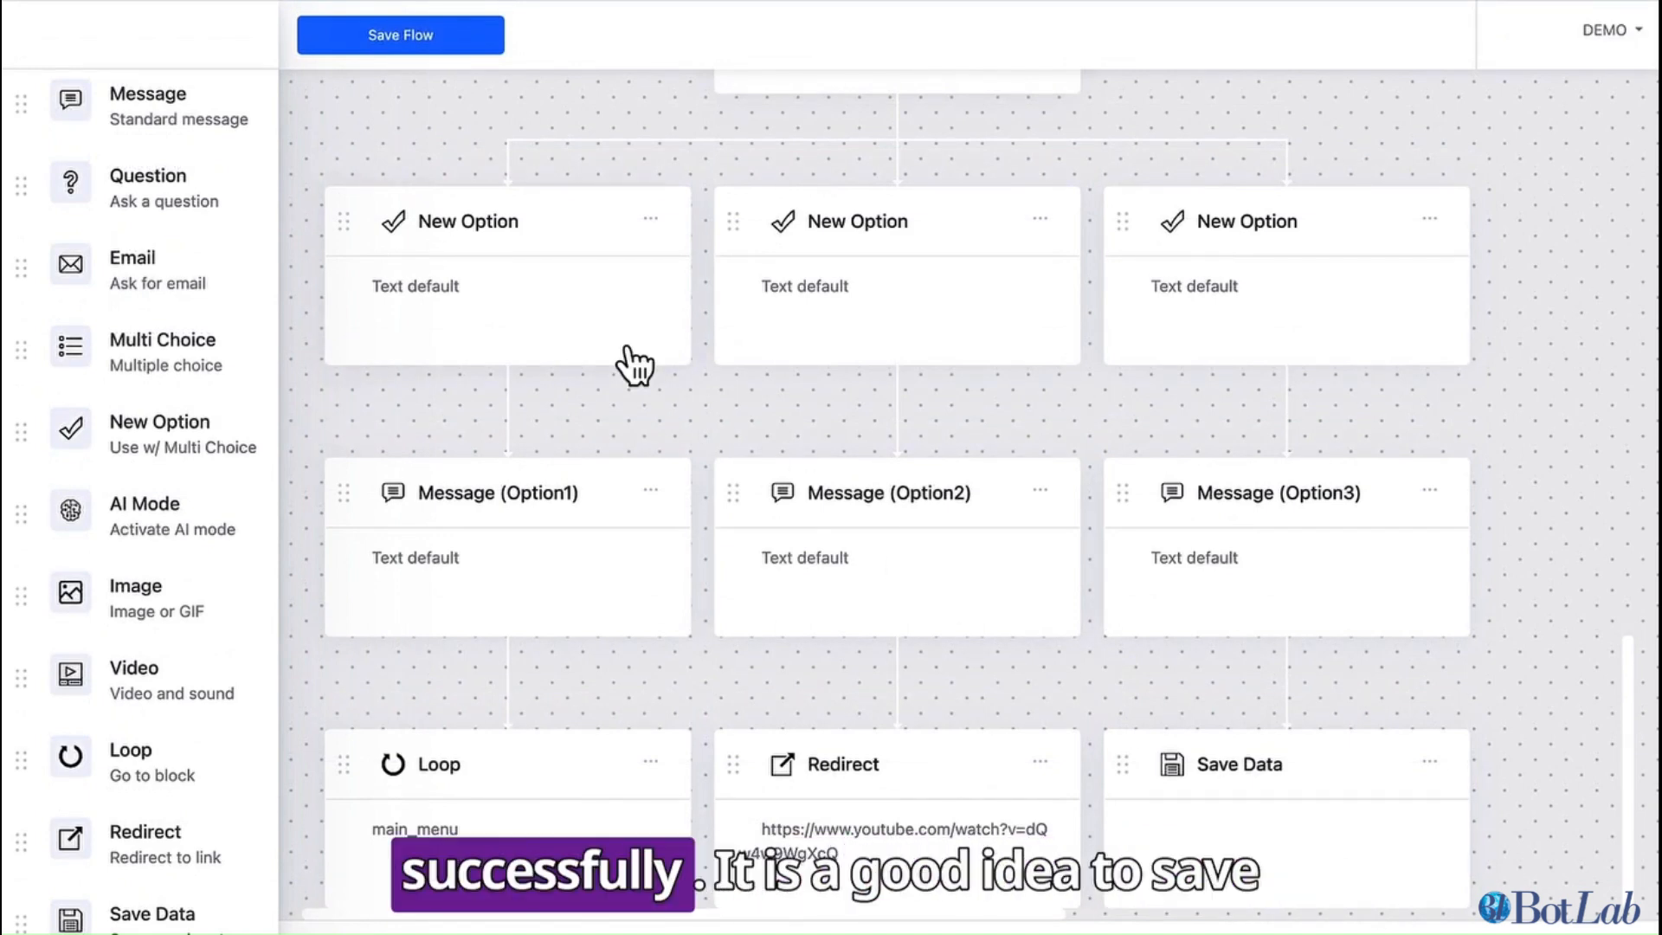
Return to the bot menu, open the bot's Settings page and keep its Status set to Enabled
scroll(227, 164, up, 1)
click(117, 99)
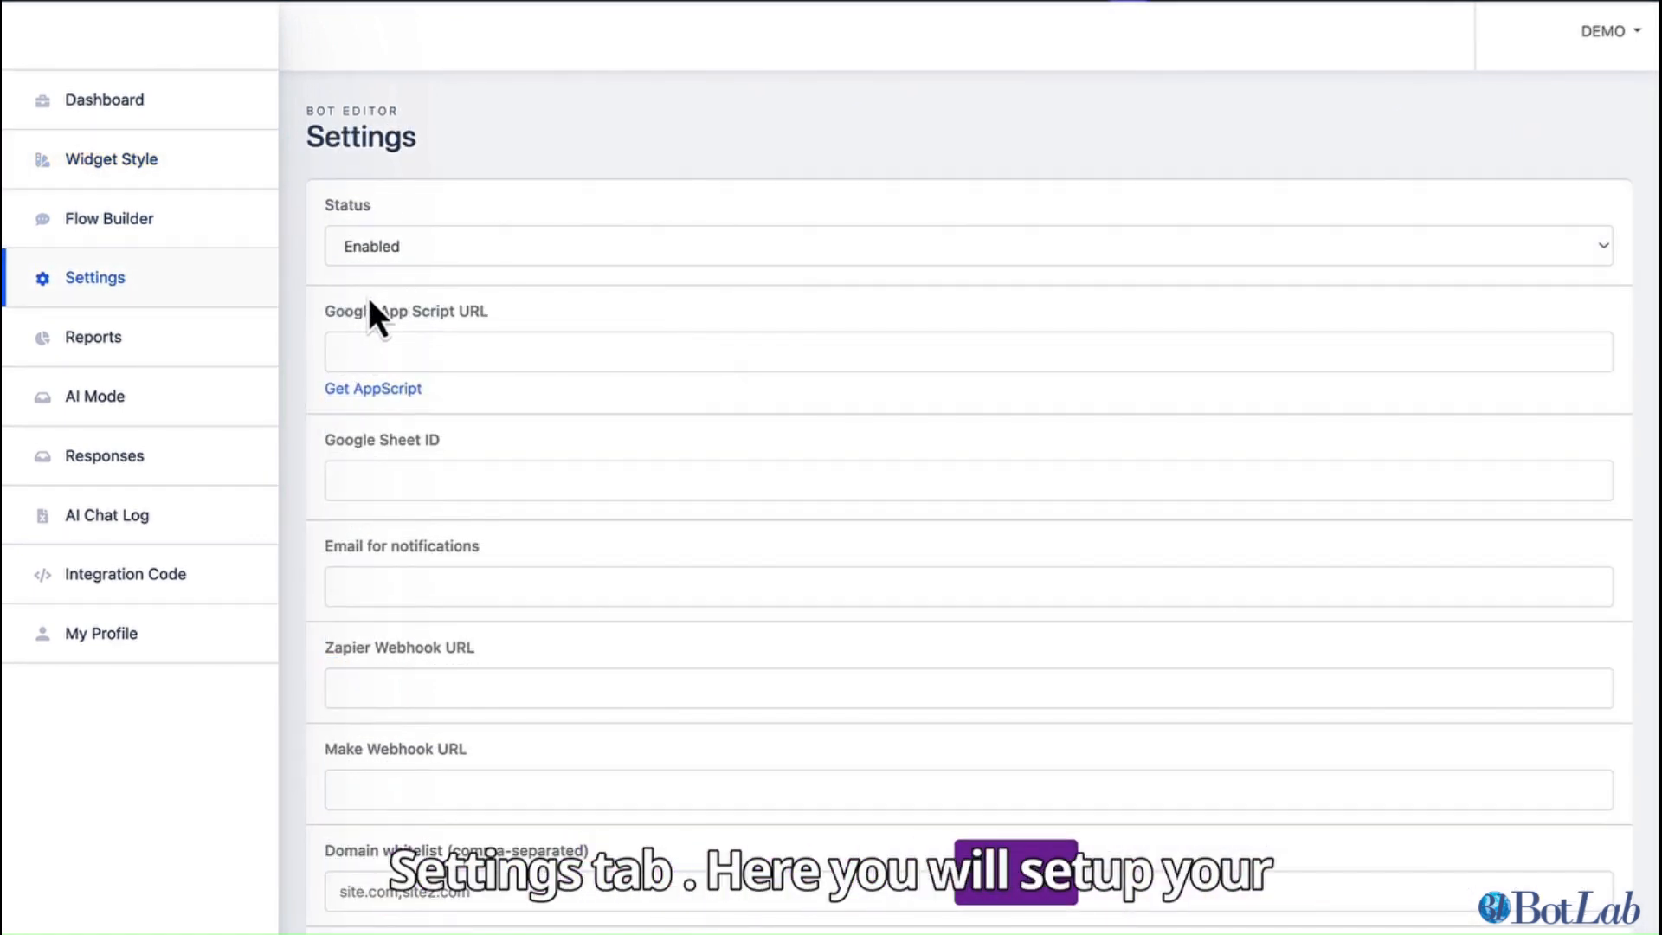
click(562, 255)
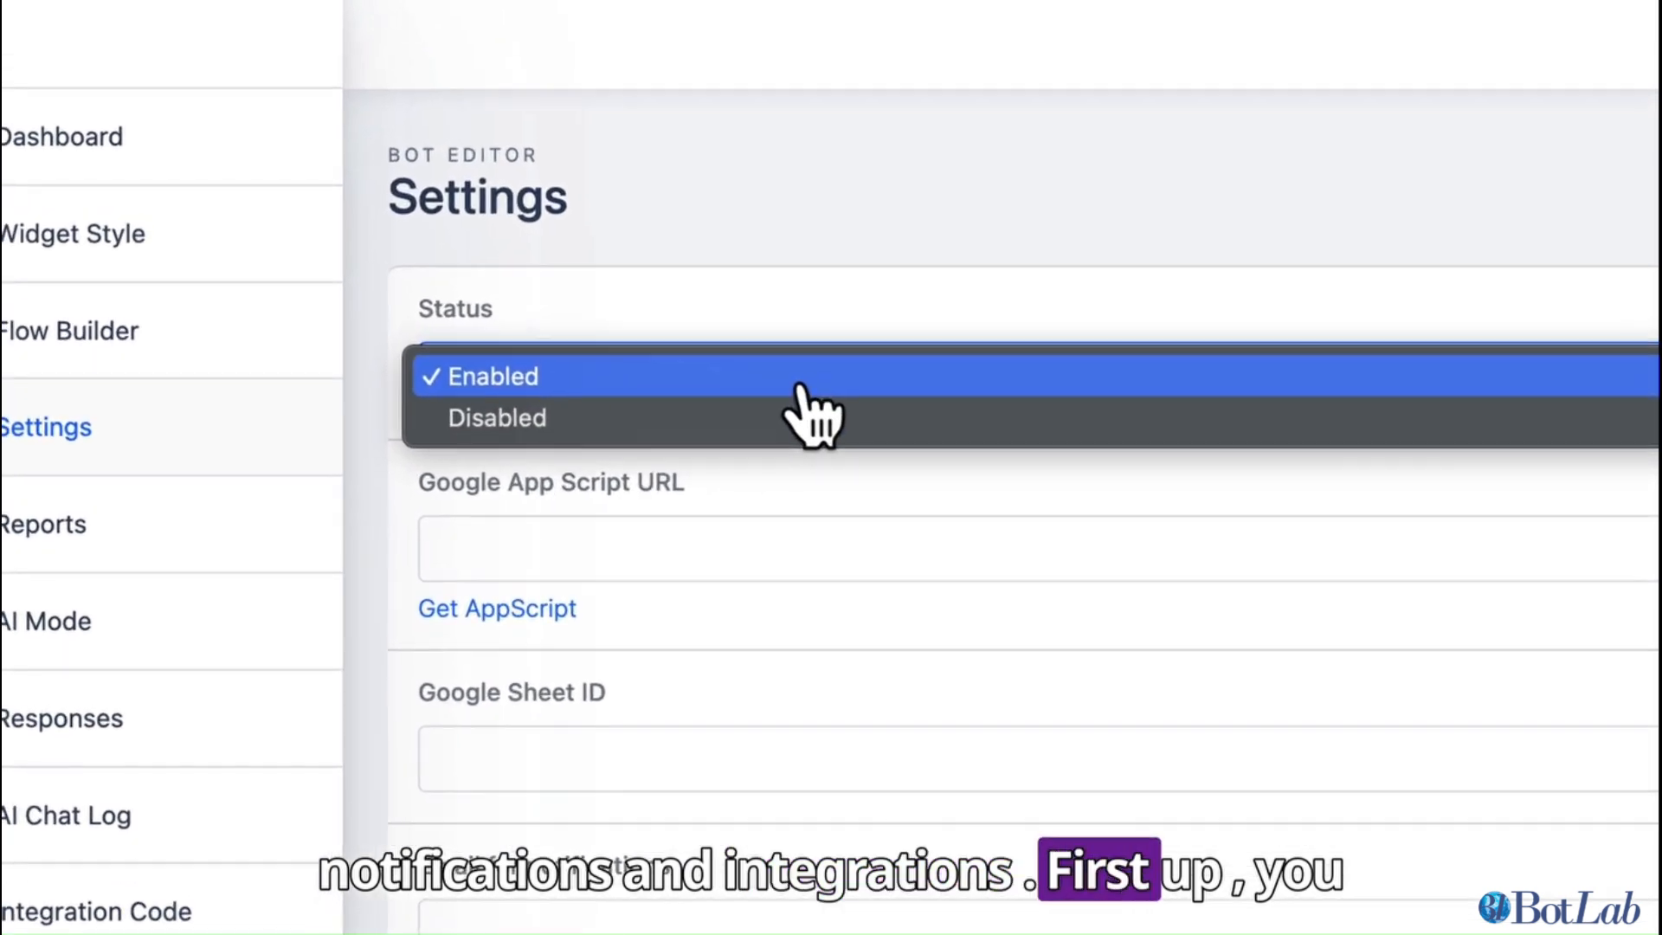
click(554, 209)
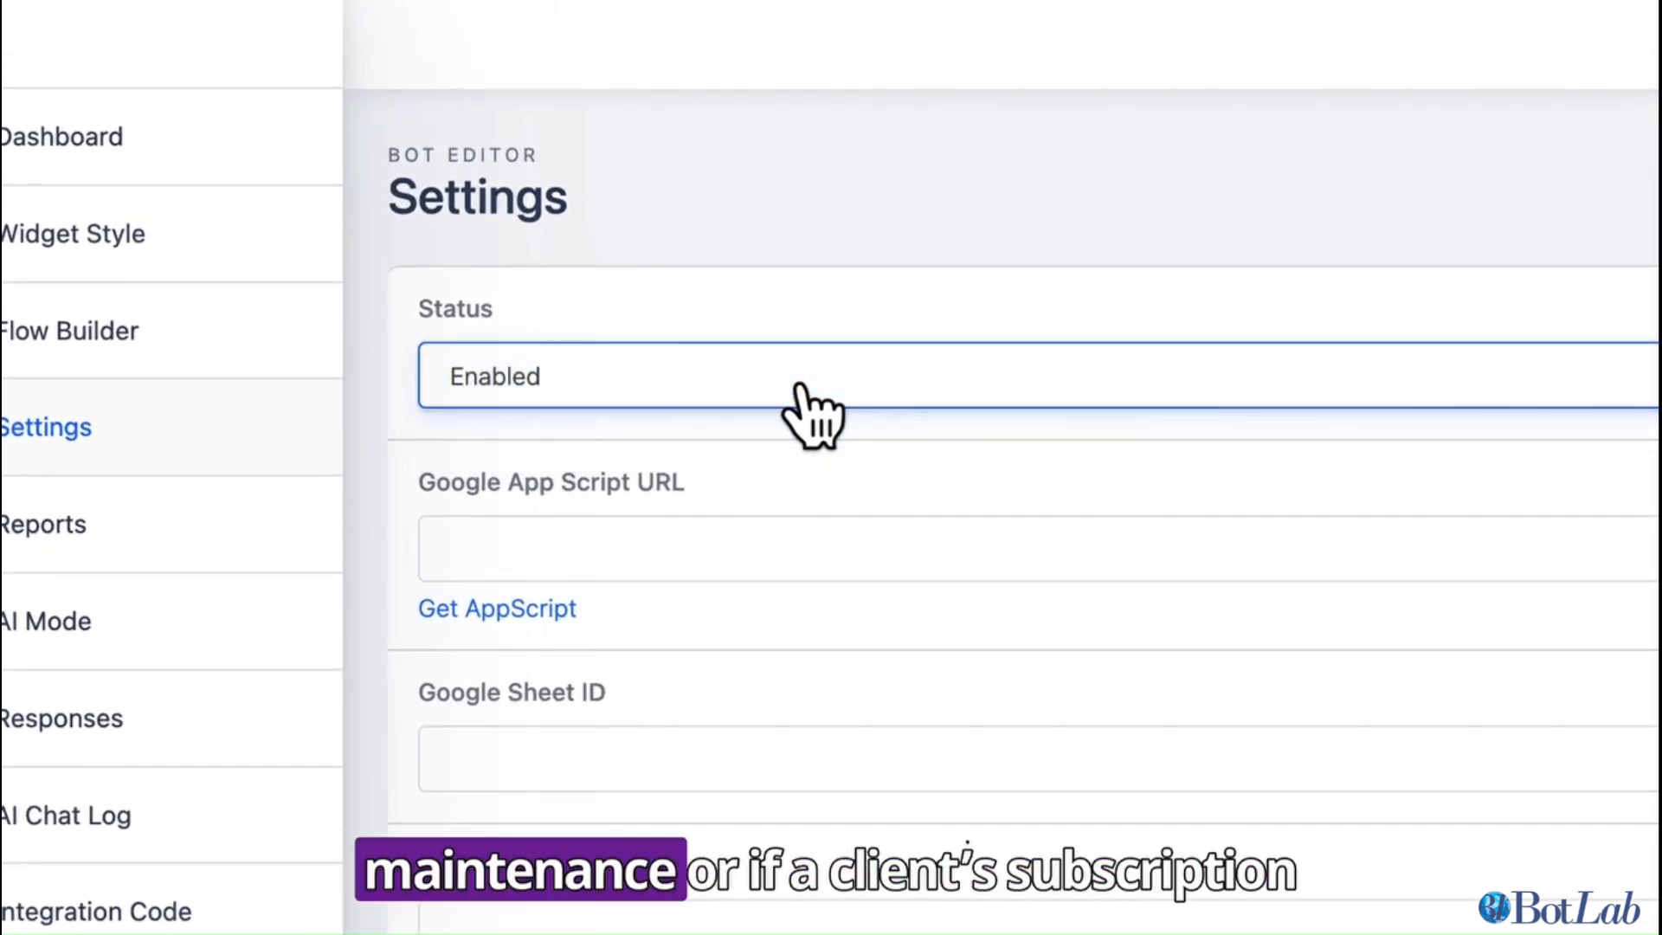
Examine the settings for Google Apps Script, Google Sheet, notification email, Zapier and Make webhooks, and the domain whitelist
scroll(798, 397, down, 2)
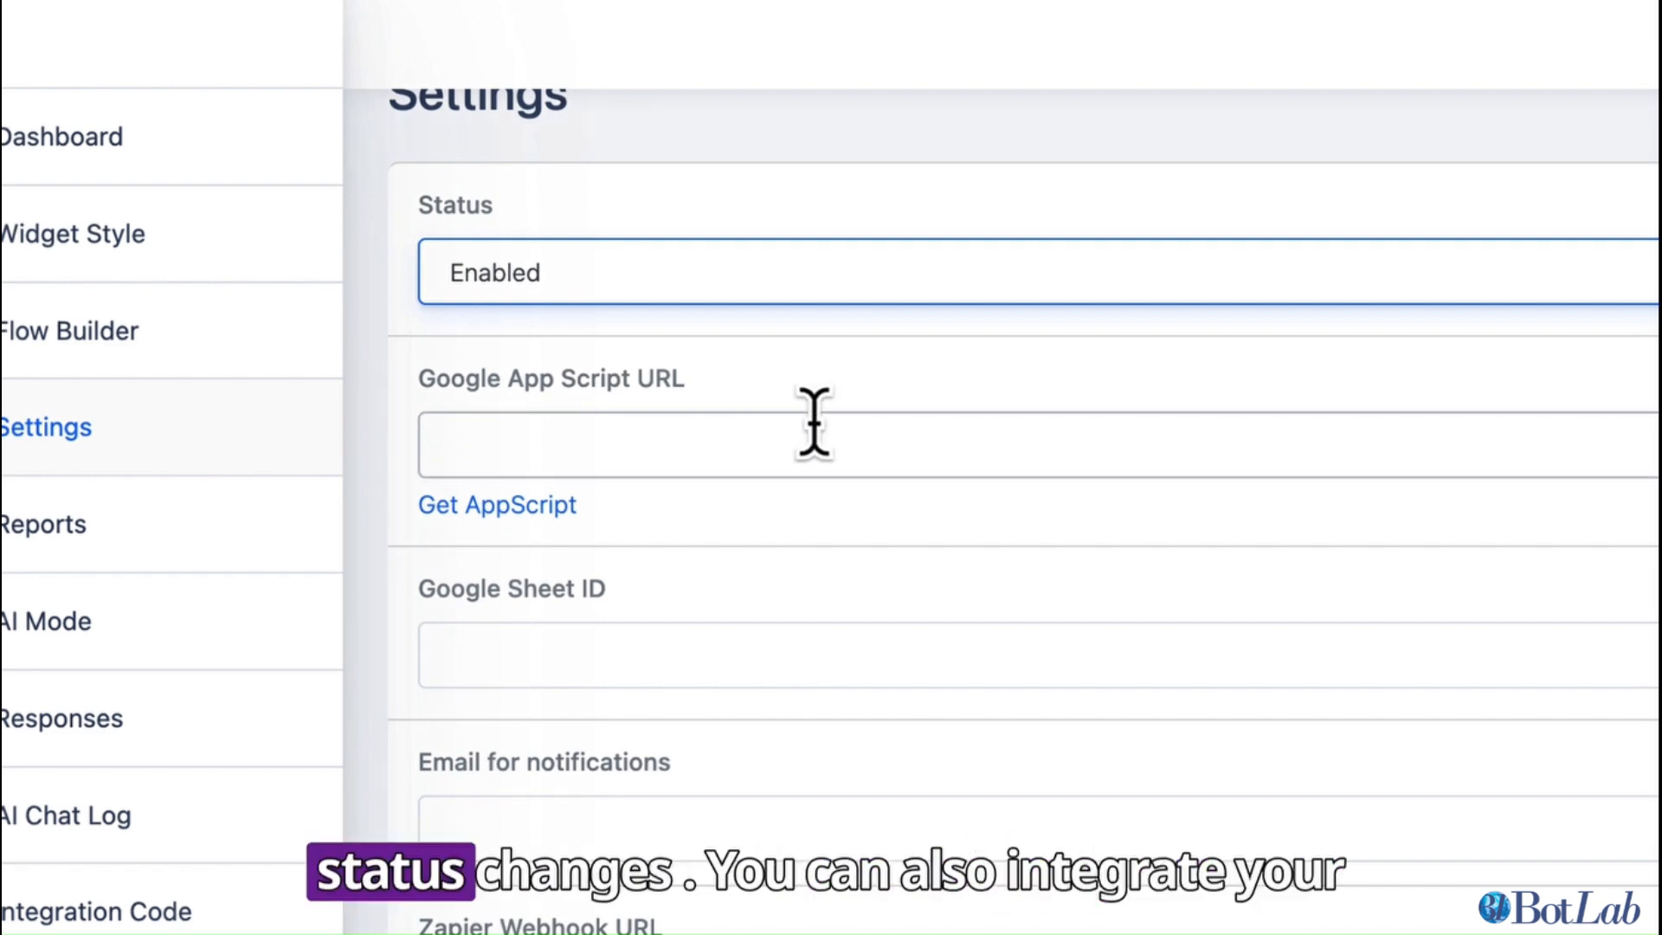
click(567, 452)
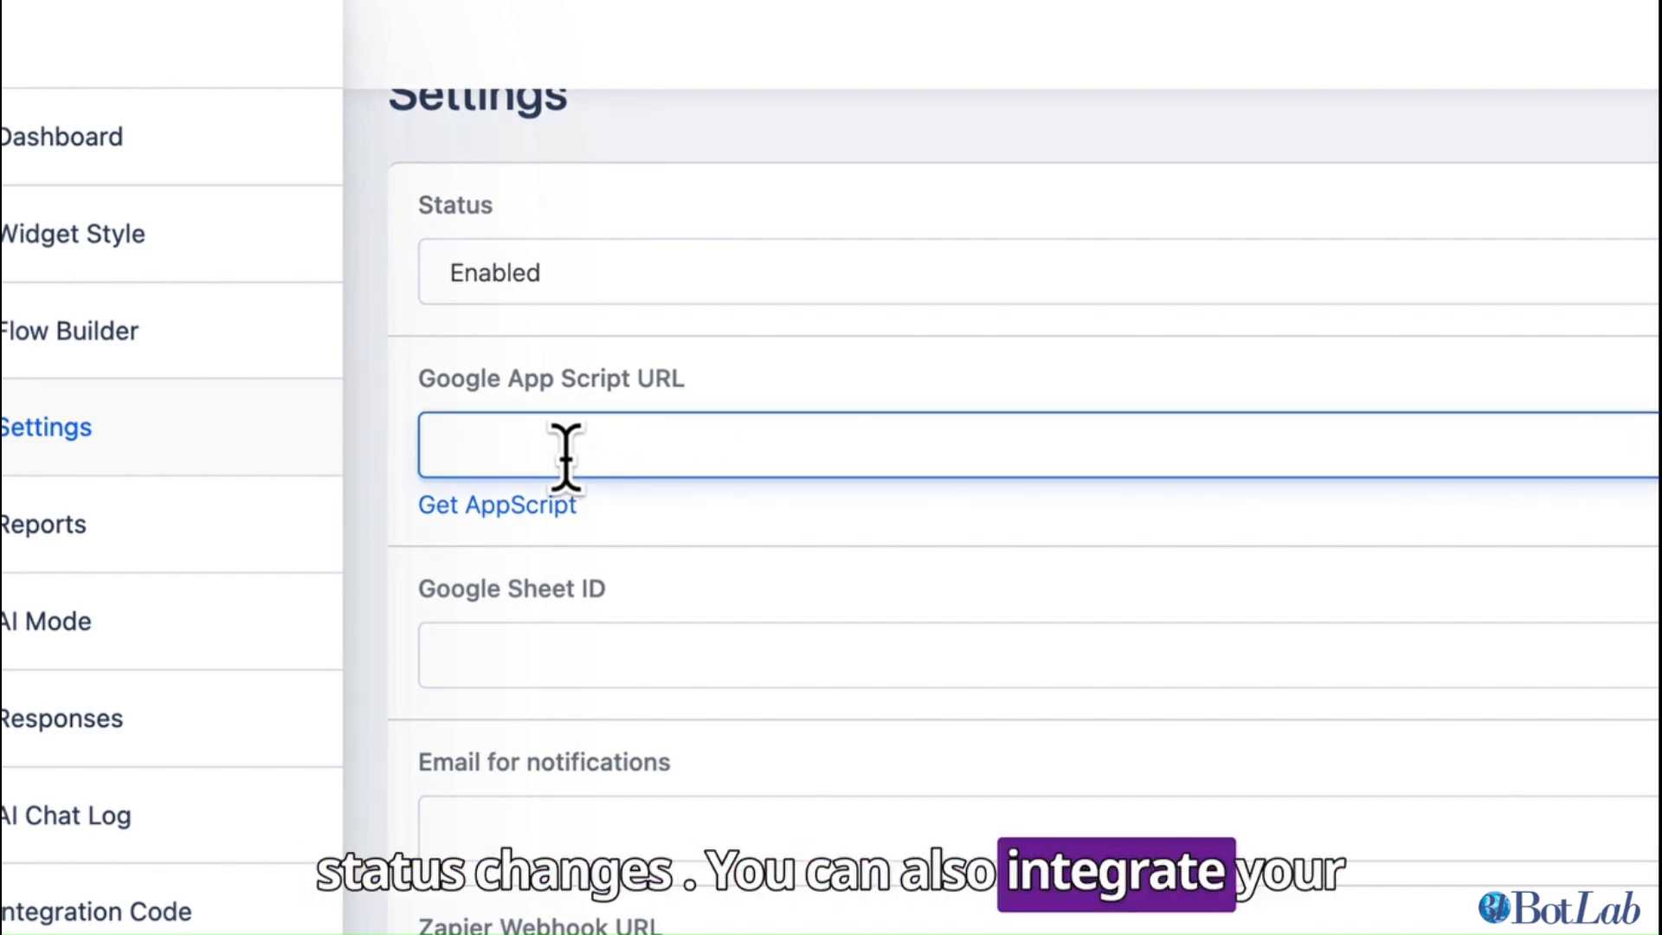
click(588, 655)
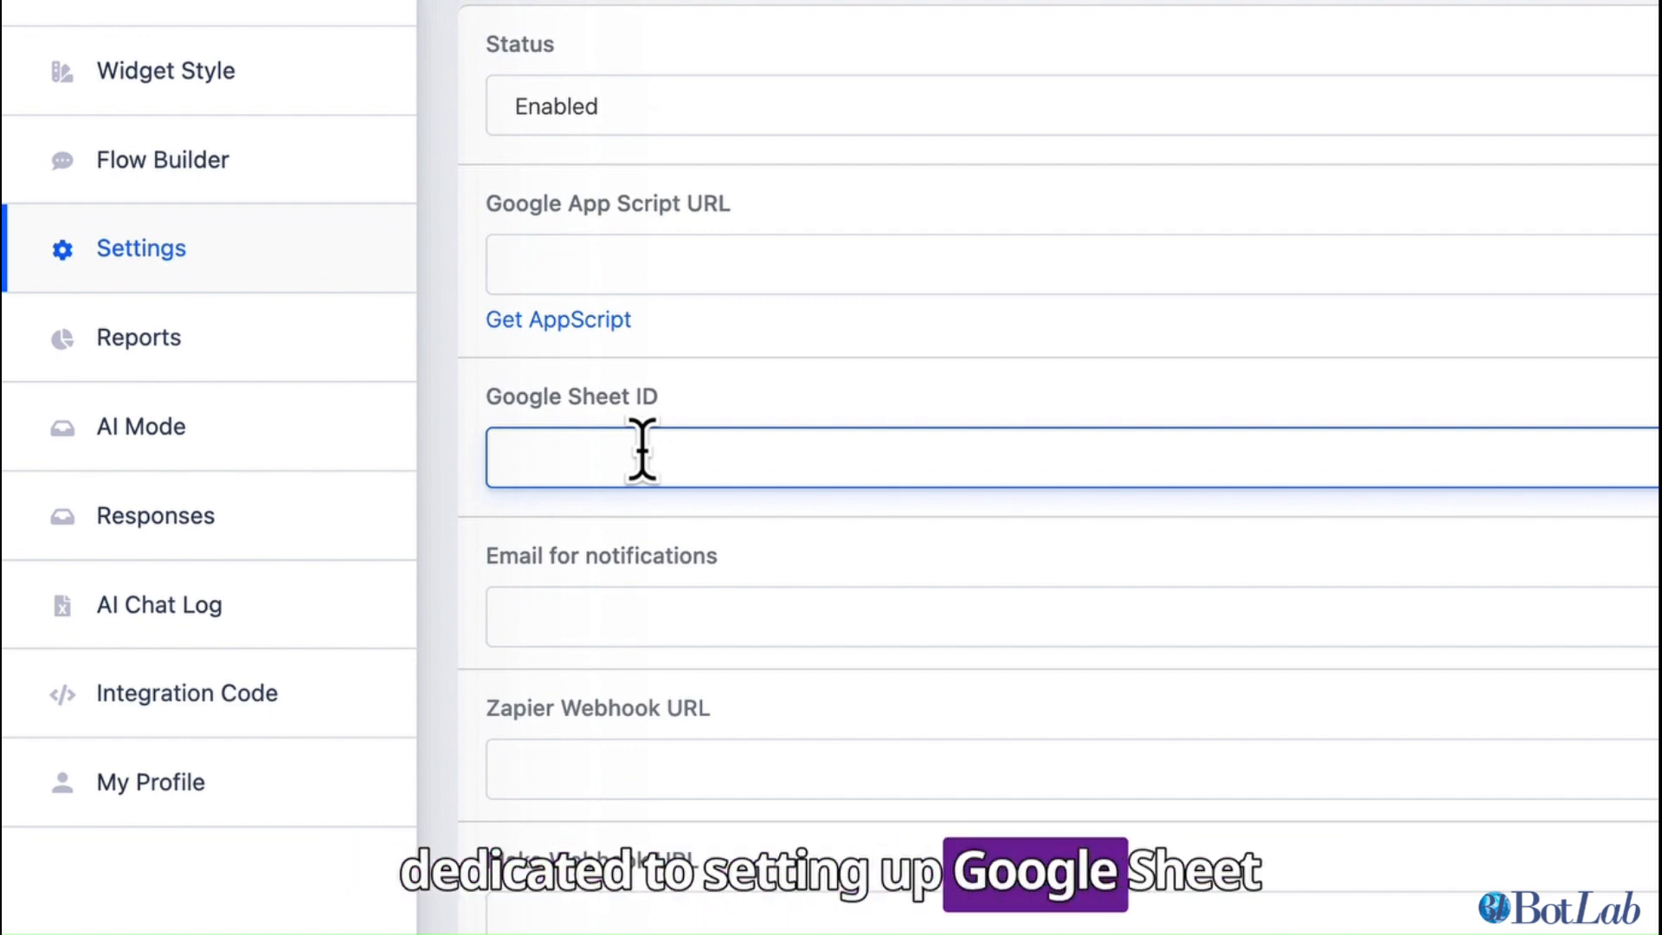
scroll(642, 450, down, 3)
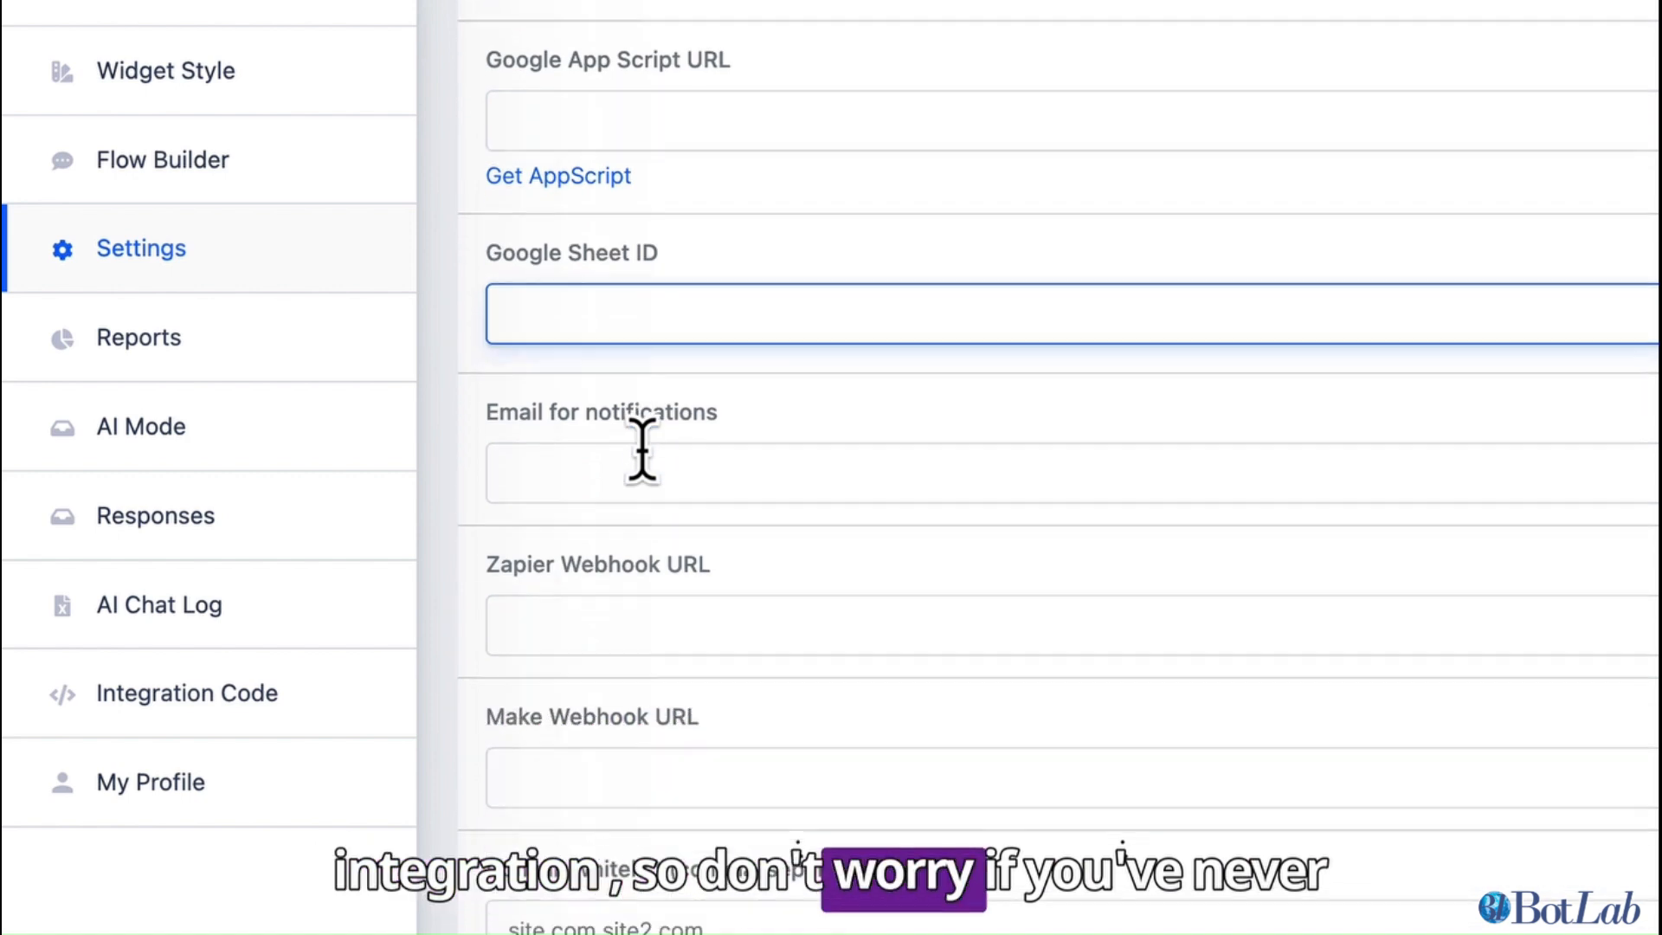
scroll(642, 450, down, 1)
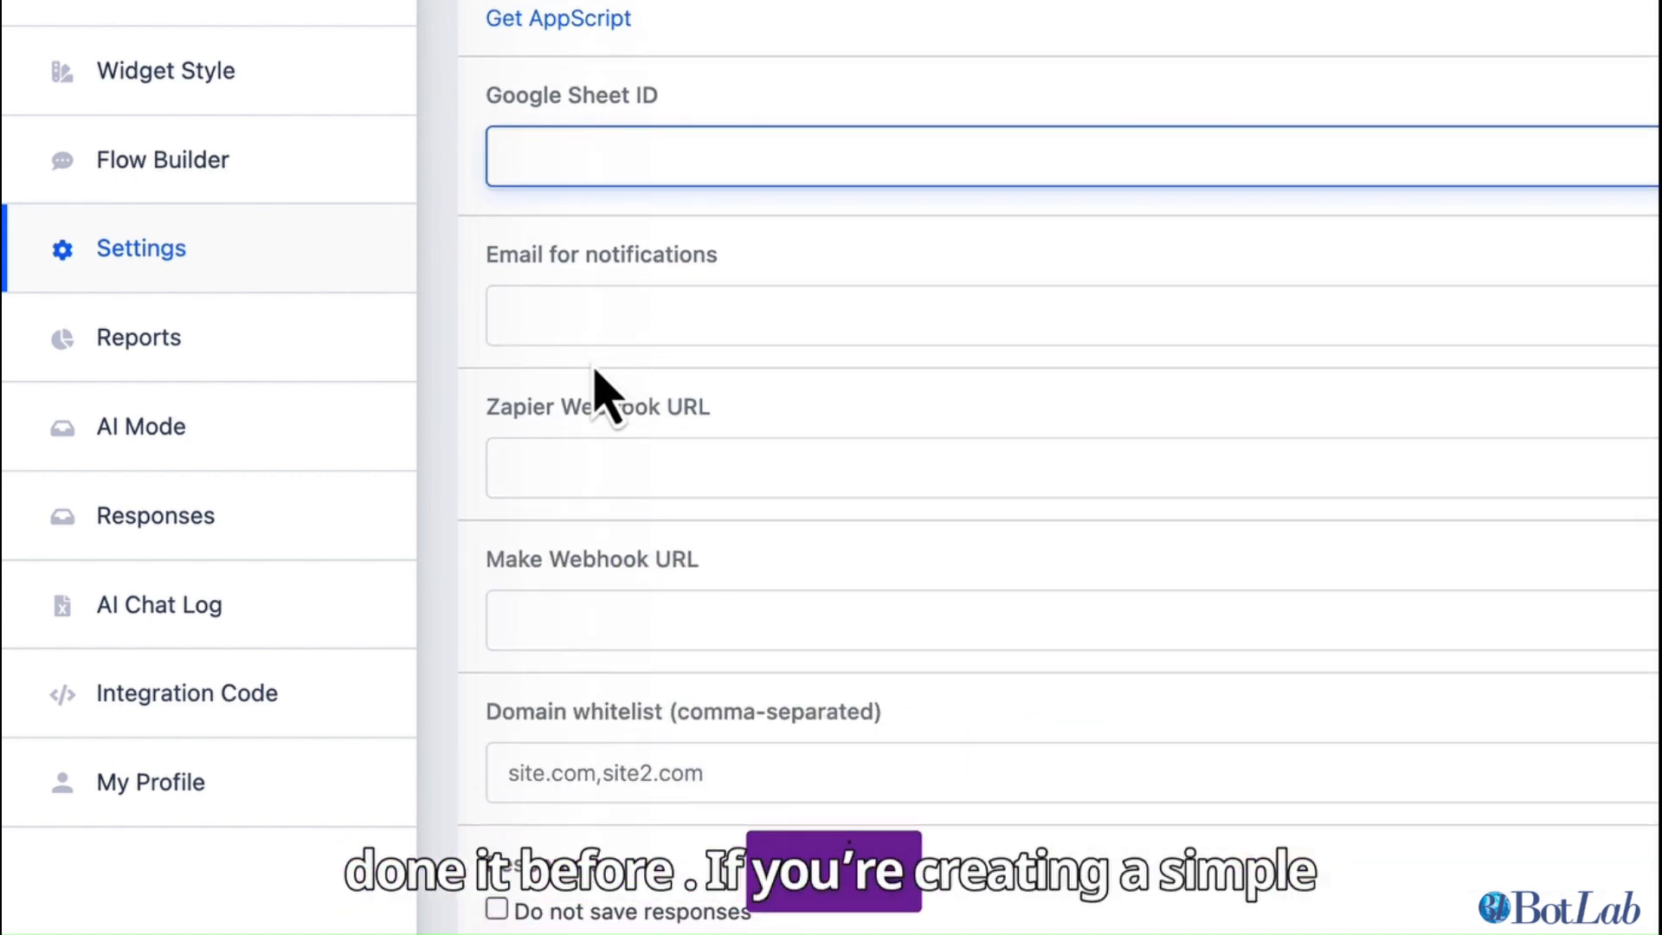
click(550, 313)
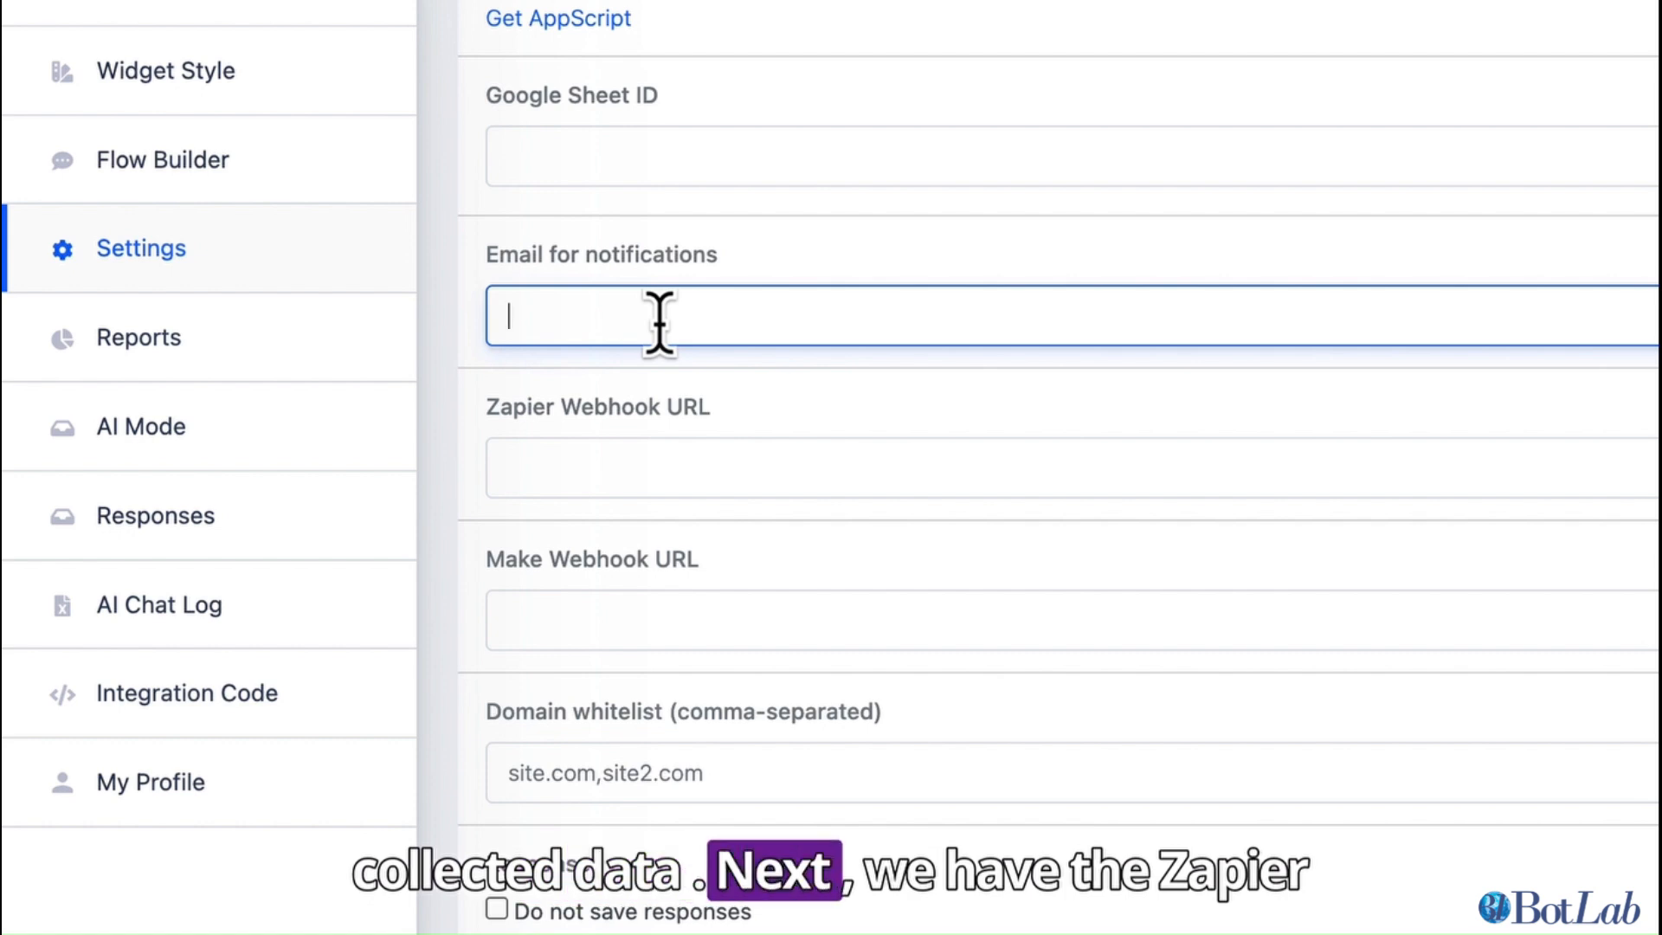
click(665, 467)
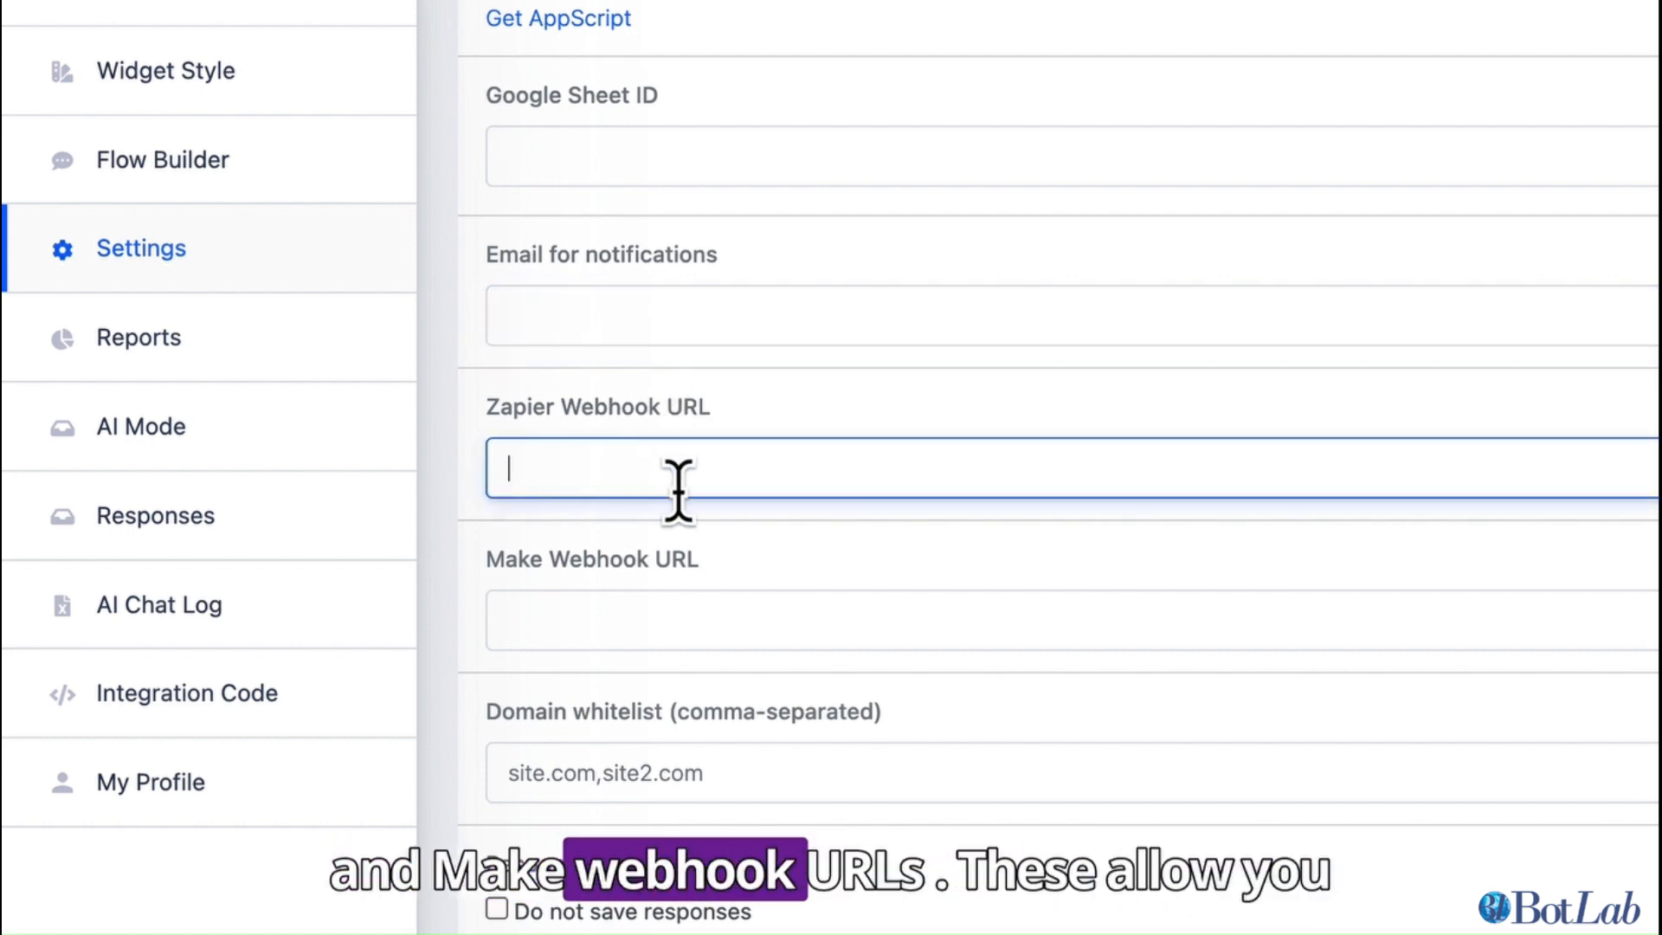
click(647, 622)
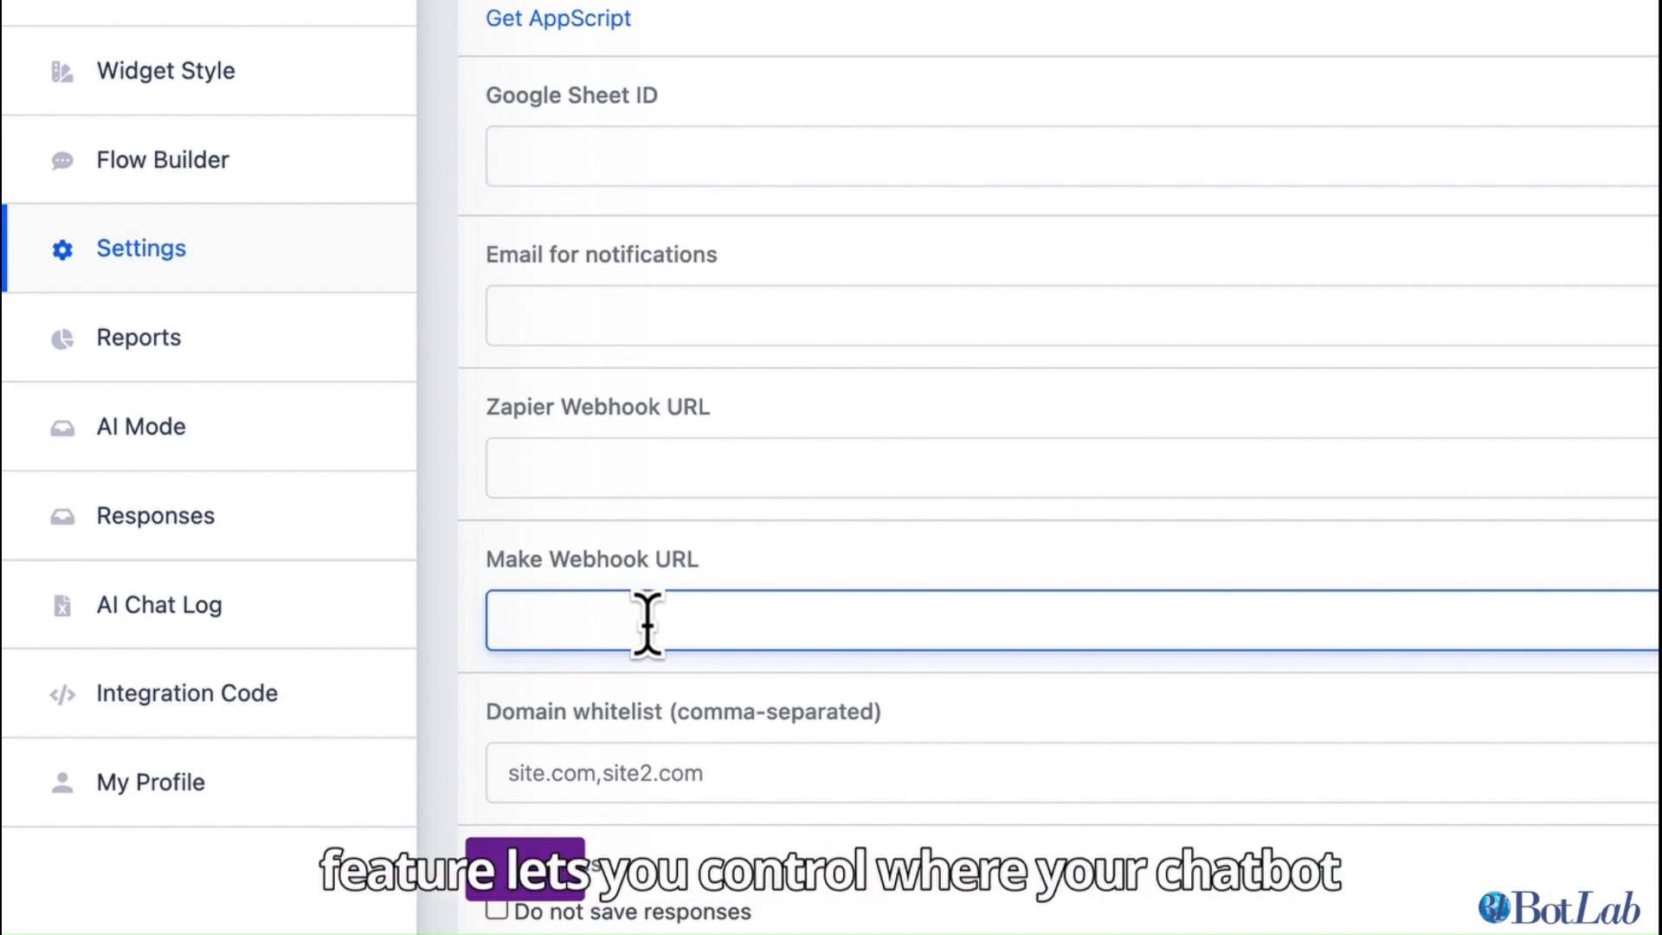
scroll(583, 779, down, 5)
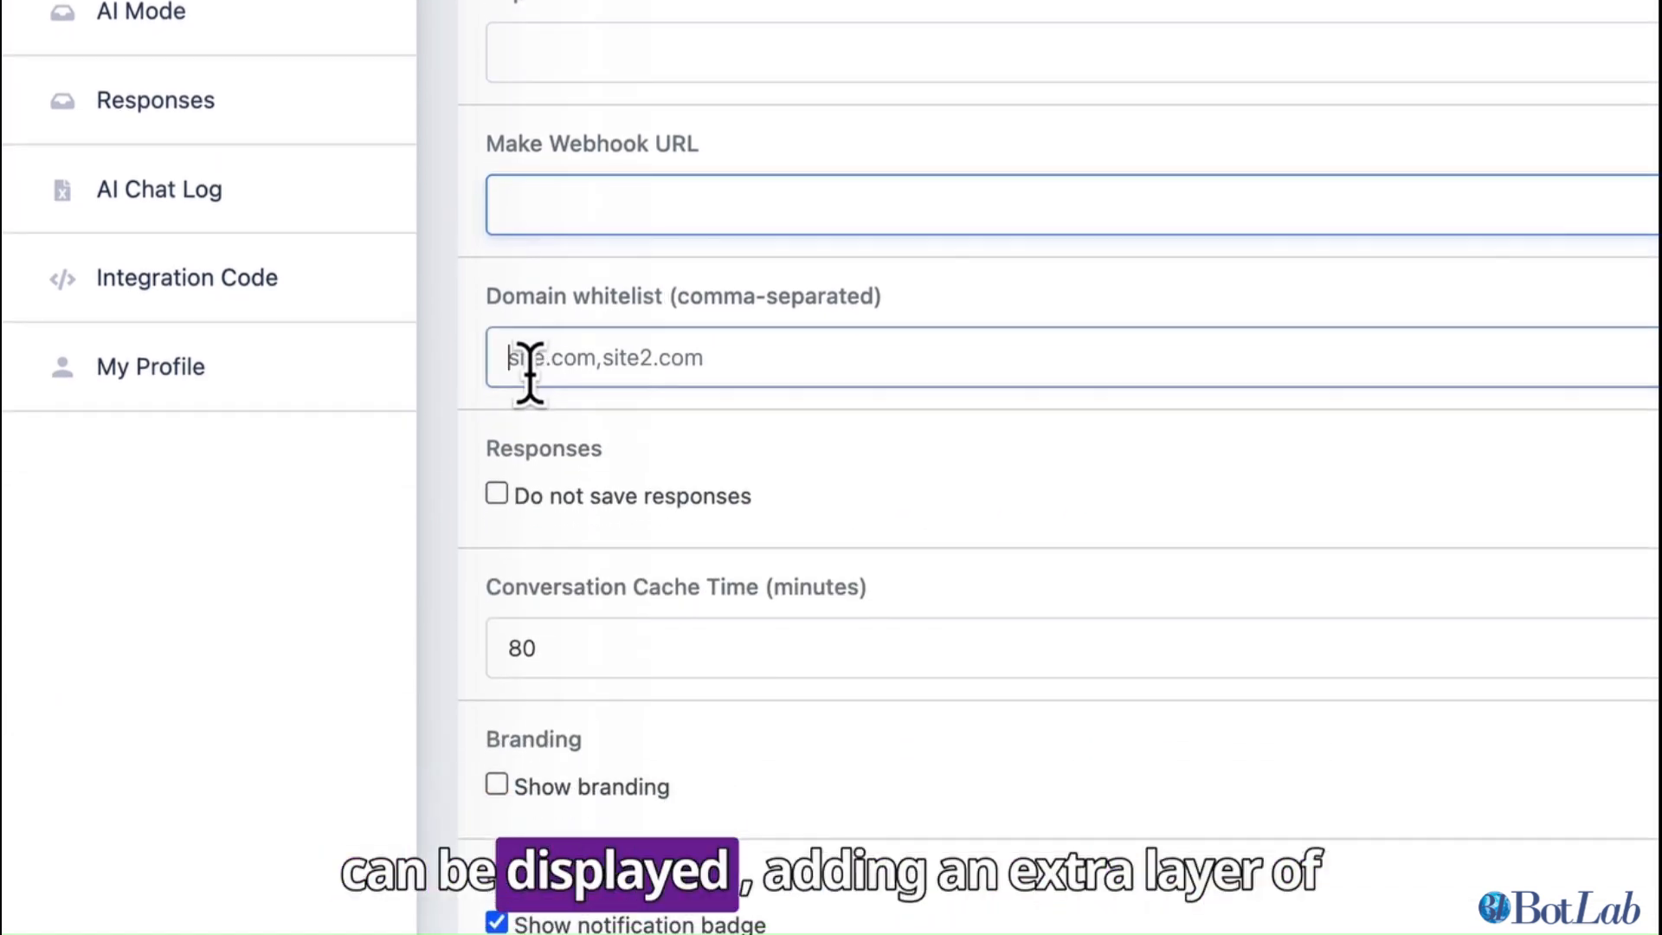
click(530, 370)
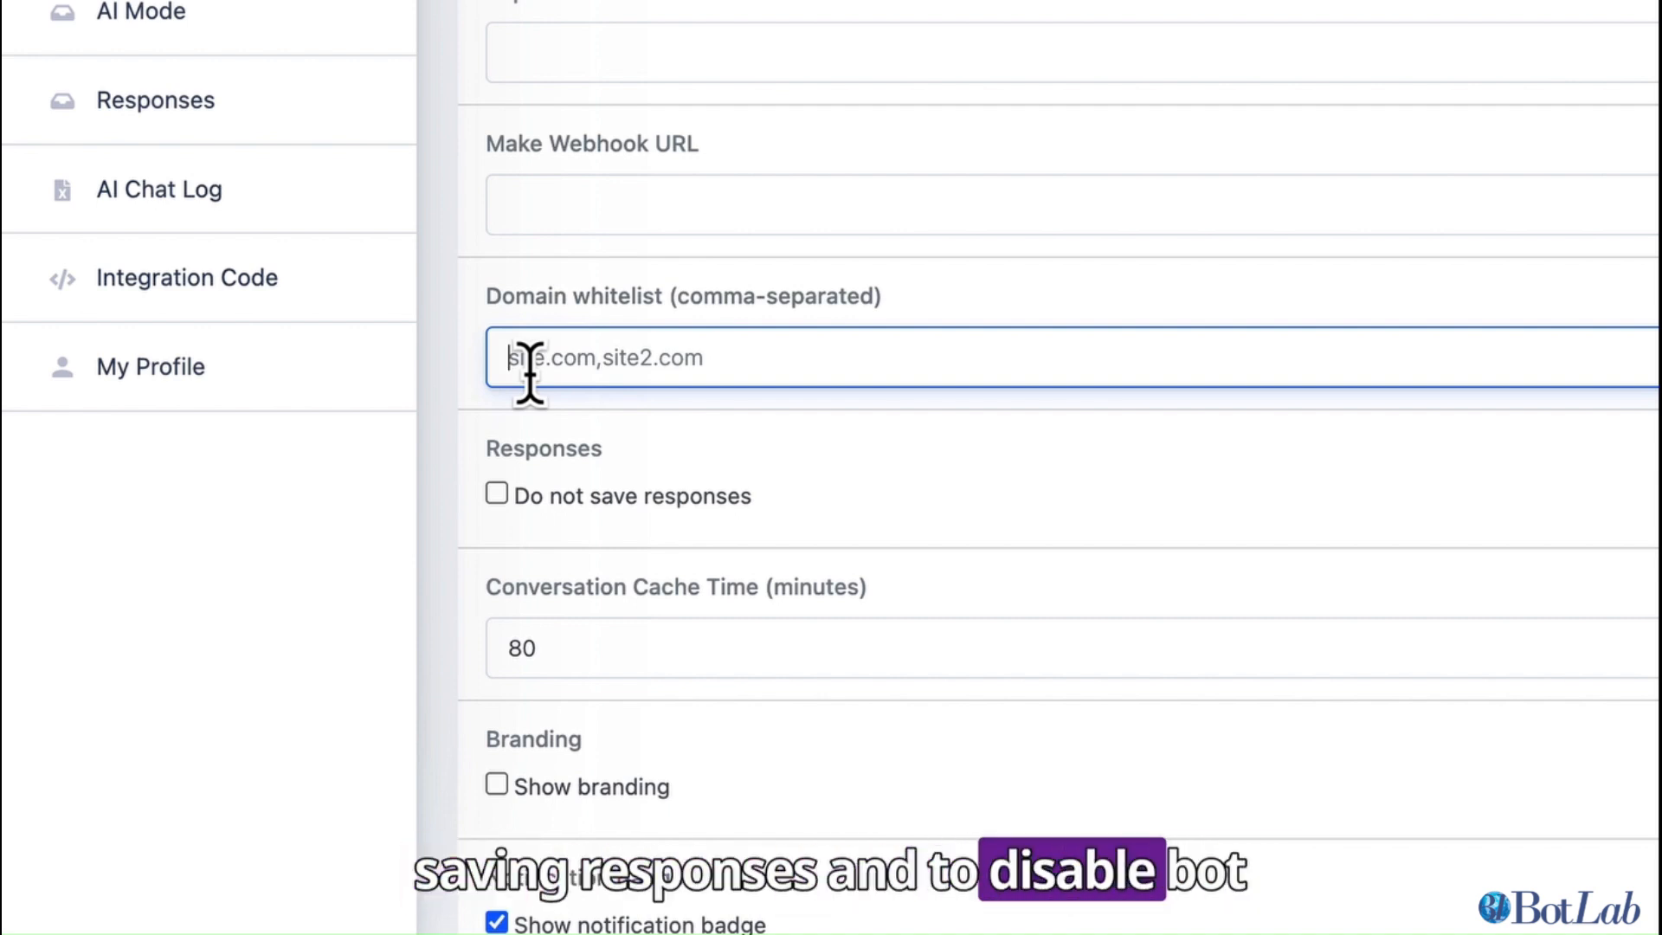
Examine the conversation cache time, branding, Mailchimp and Klaviyo API key, and Internationalisation settings
scroll(530, 371, down, 2)
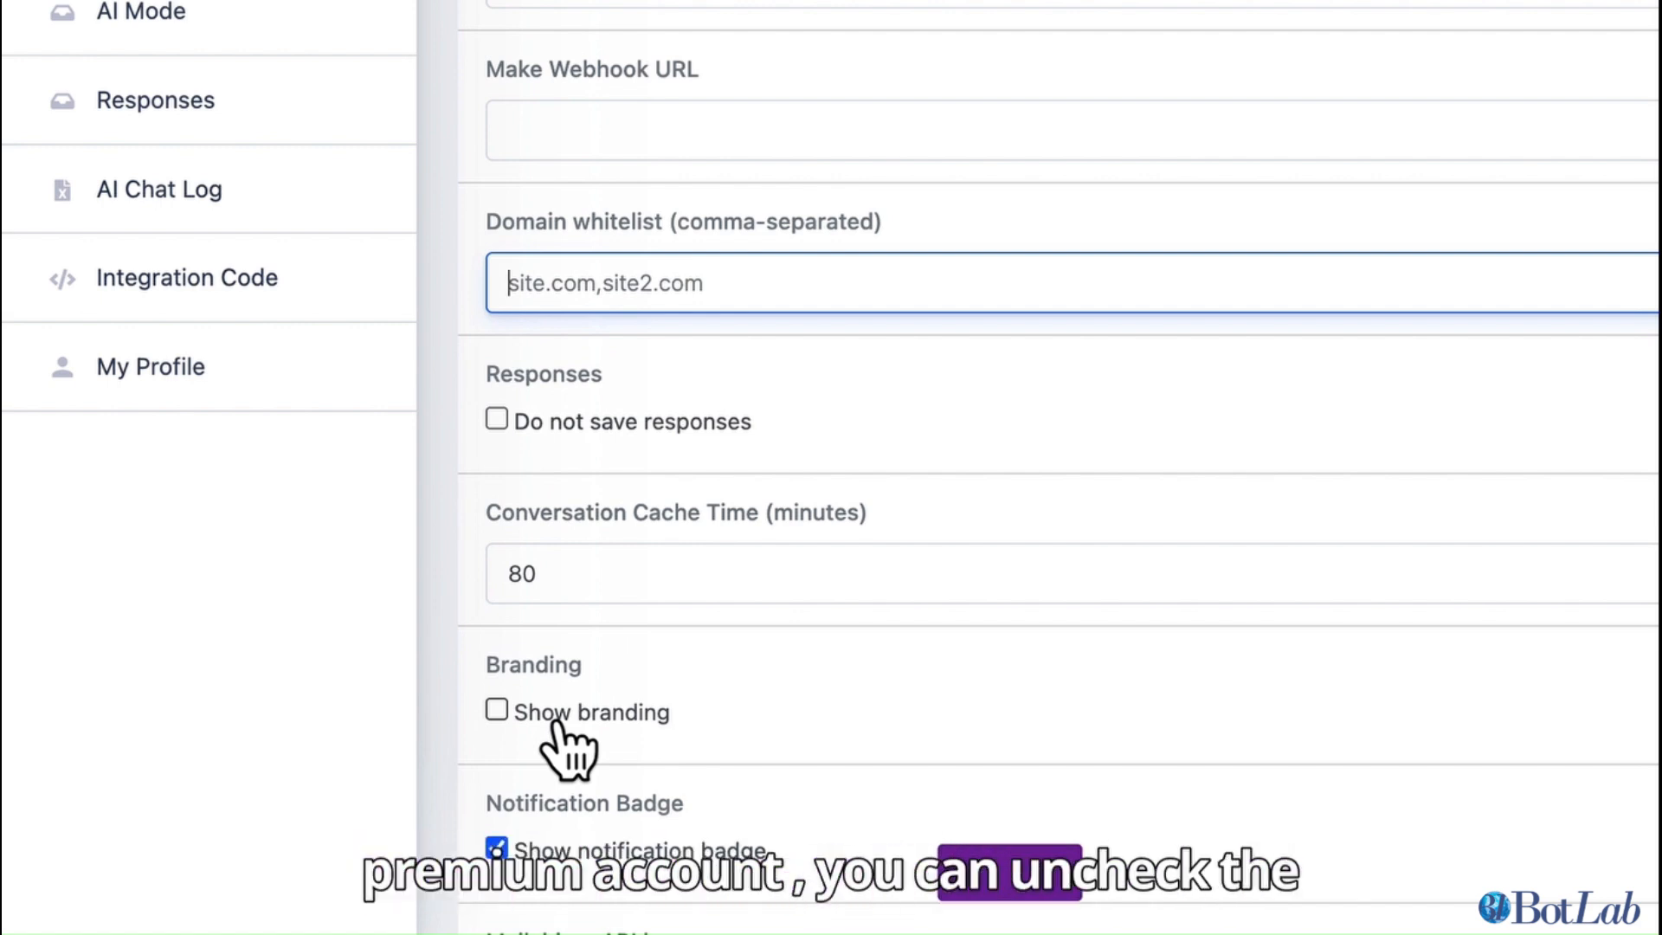
click(594, 574)
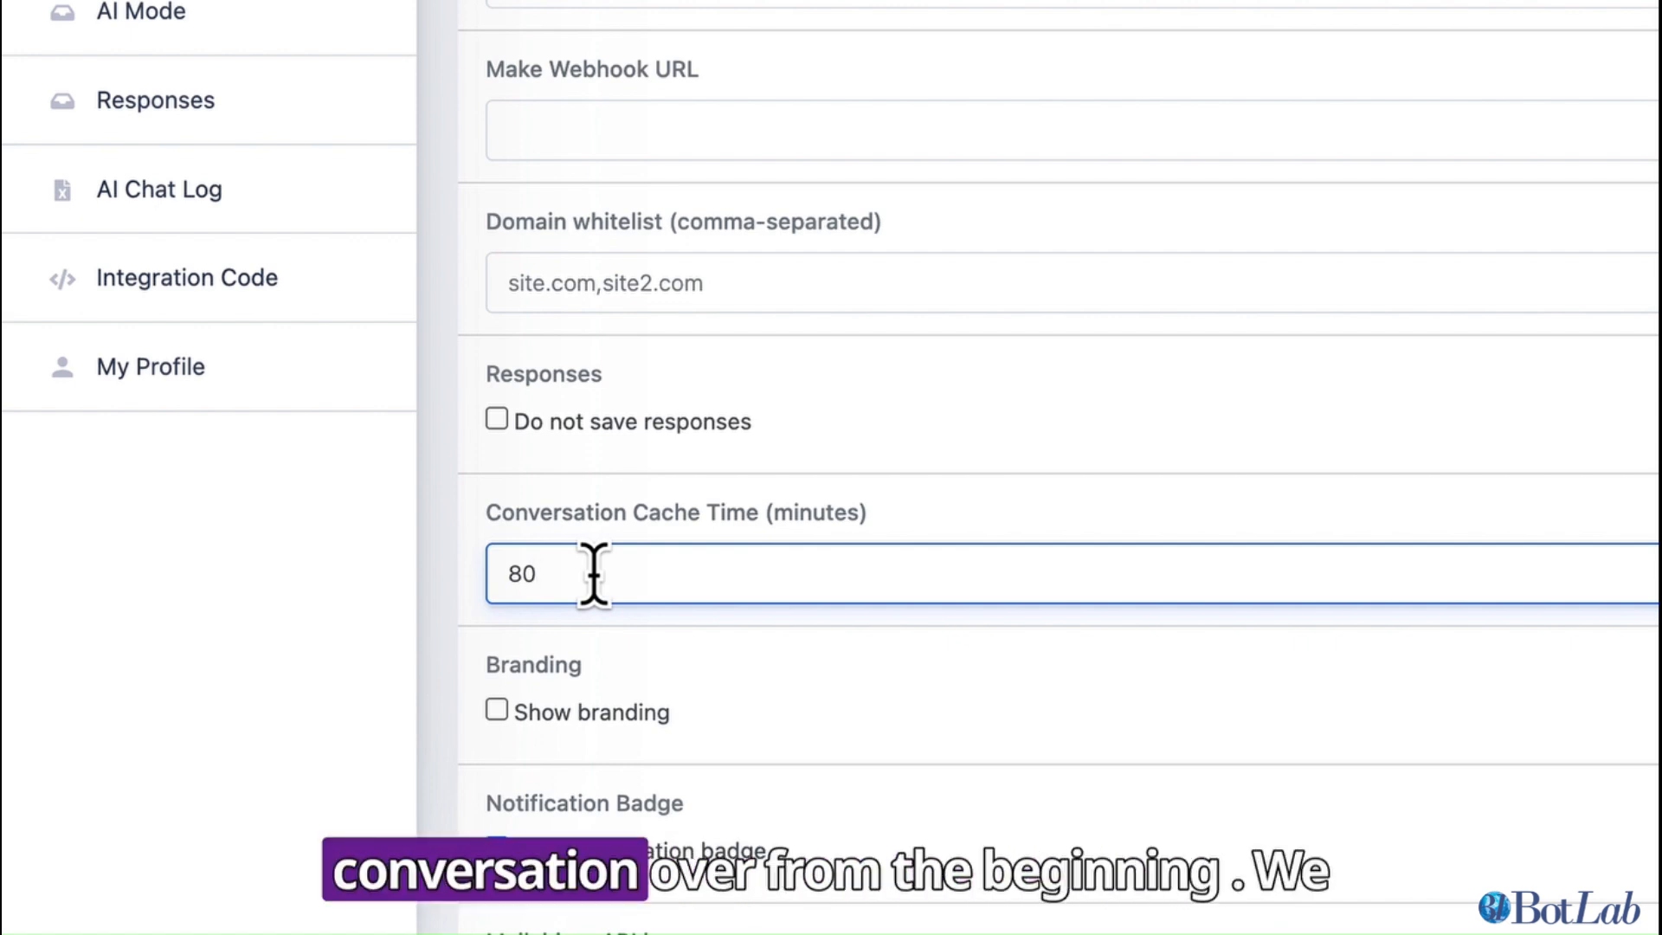
scroll(593, 573, down, 3)
scroll(594, 573, down, 4)
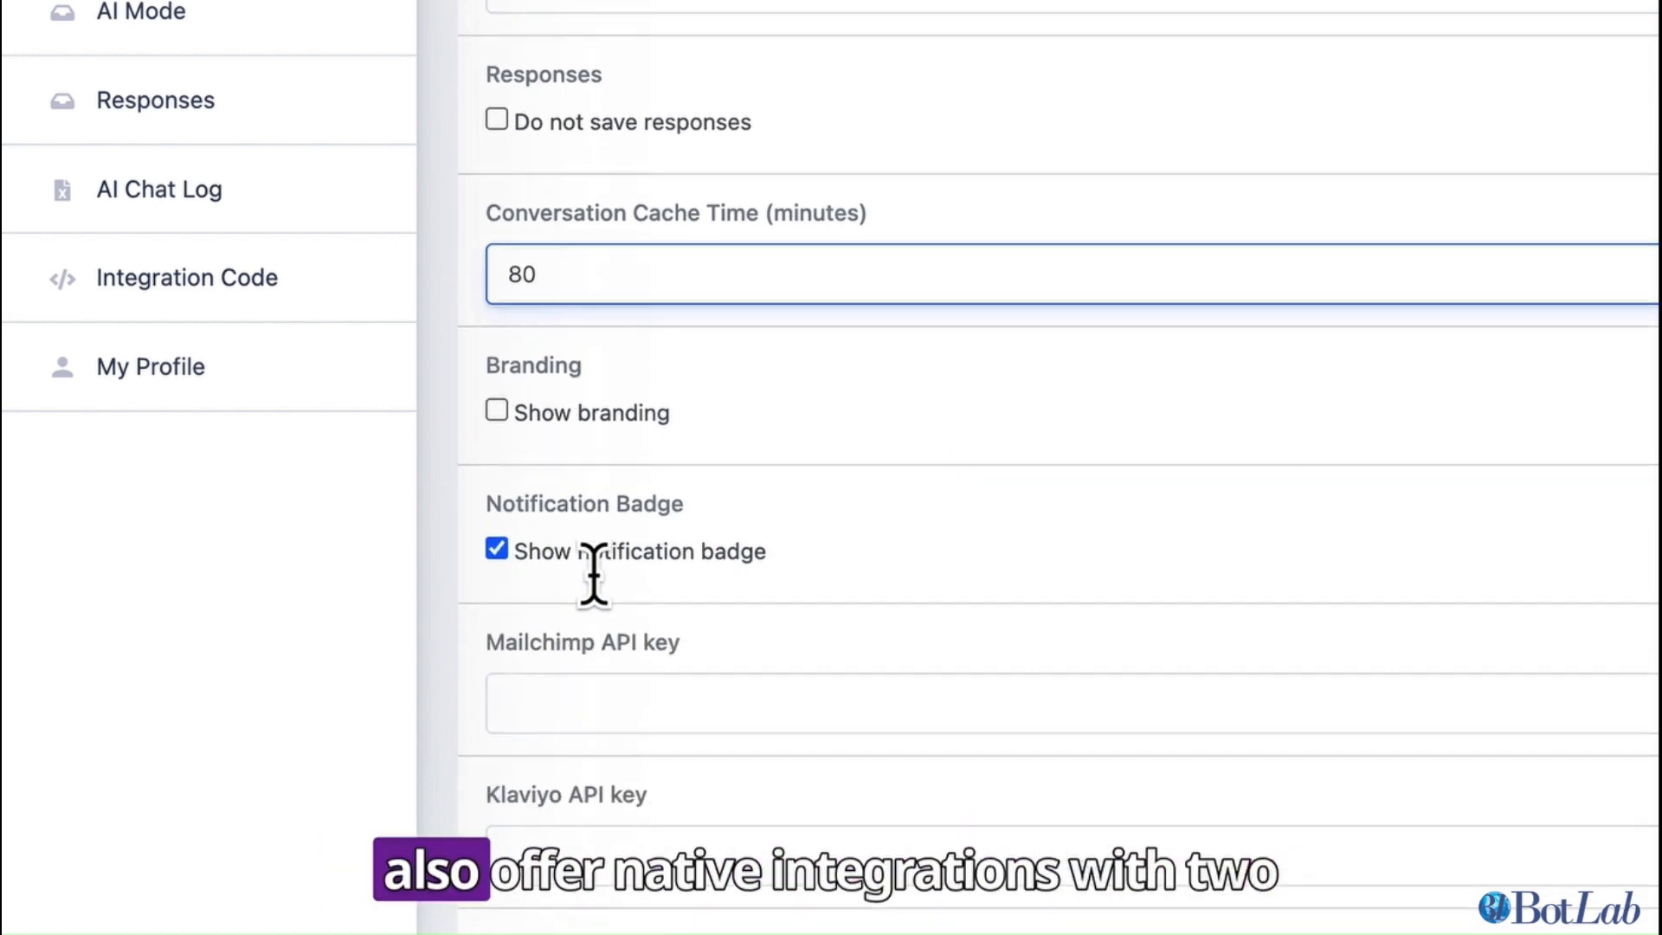
click(612, 540)
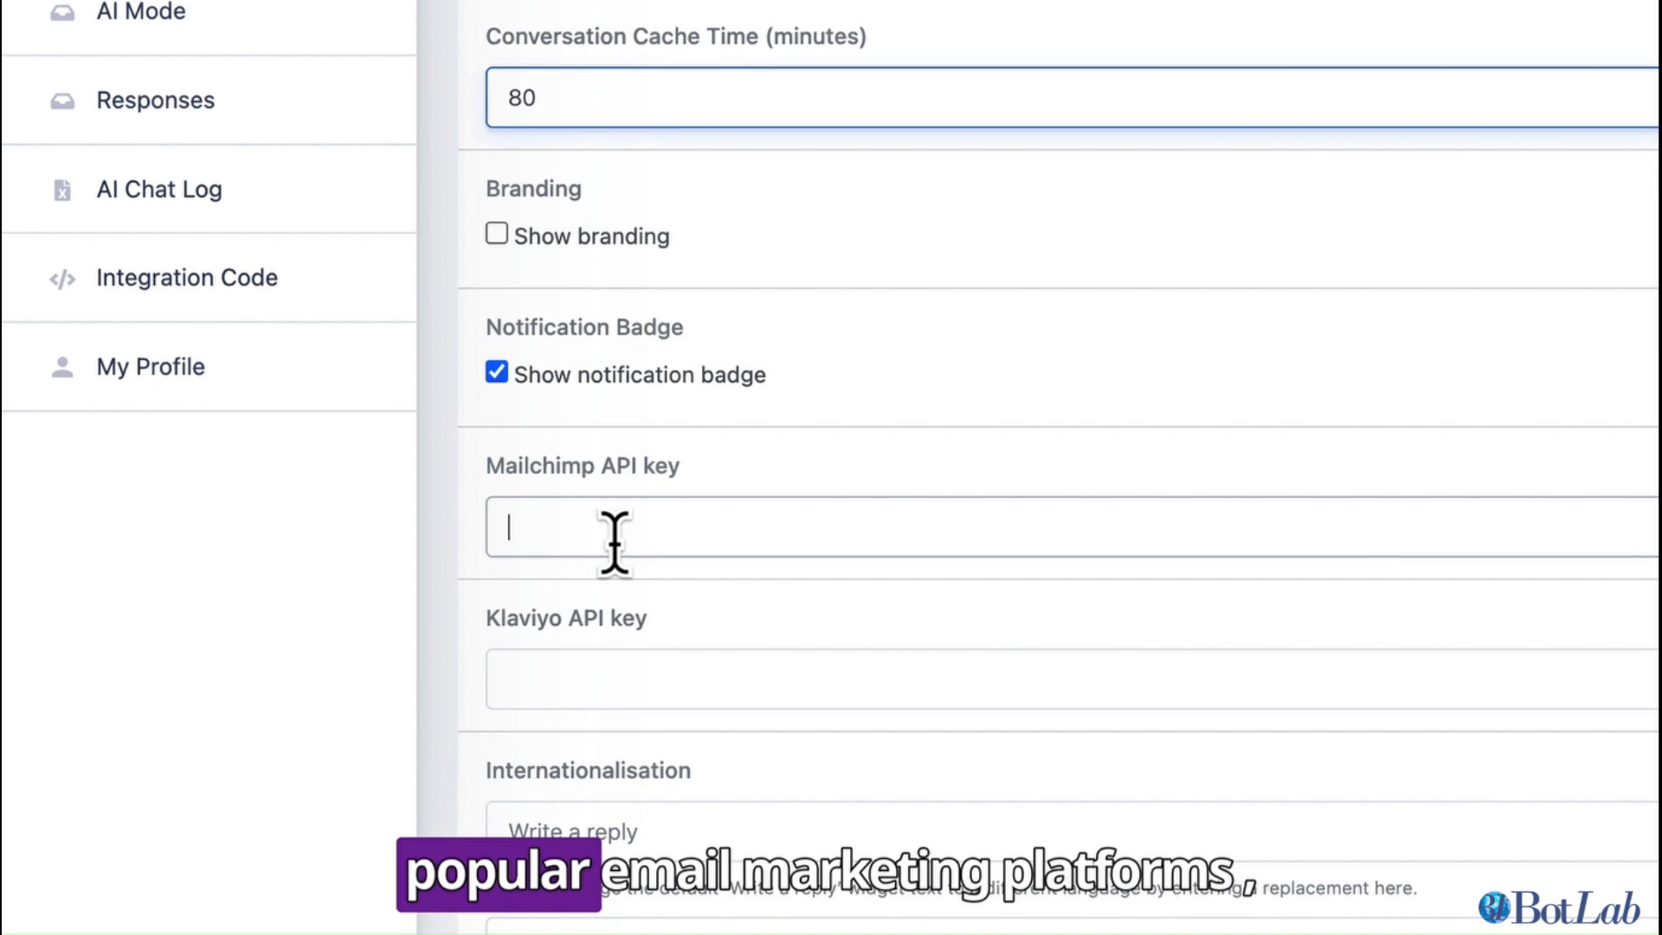
click(578, 682)
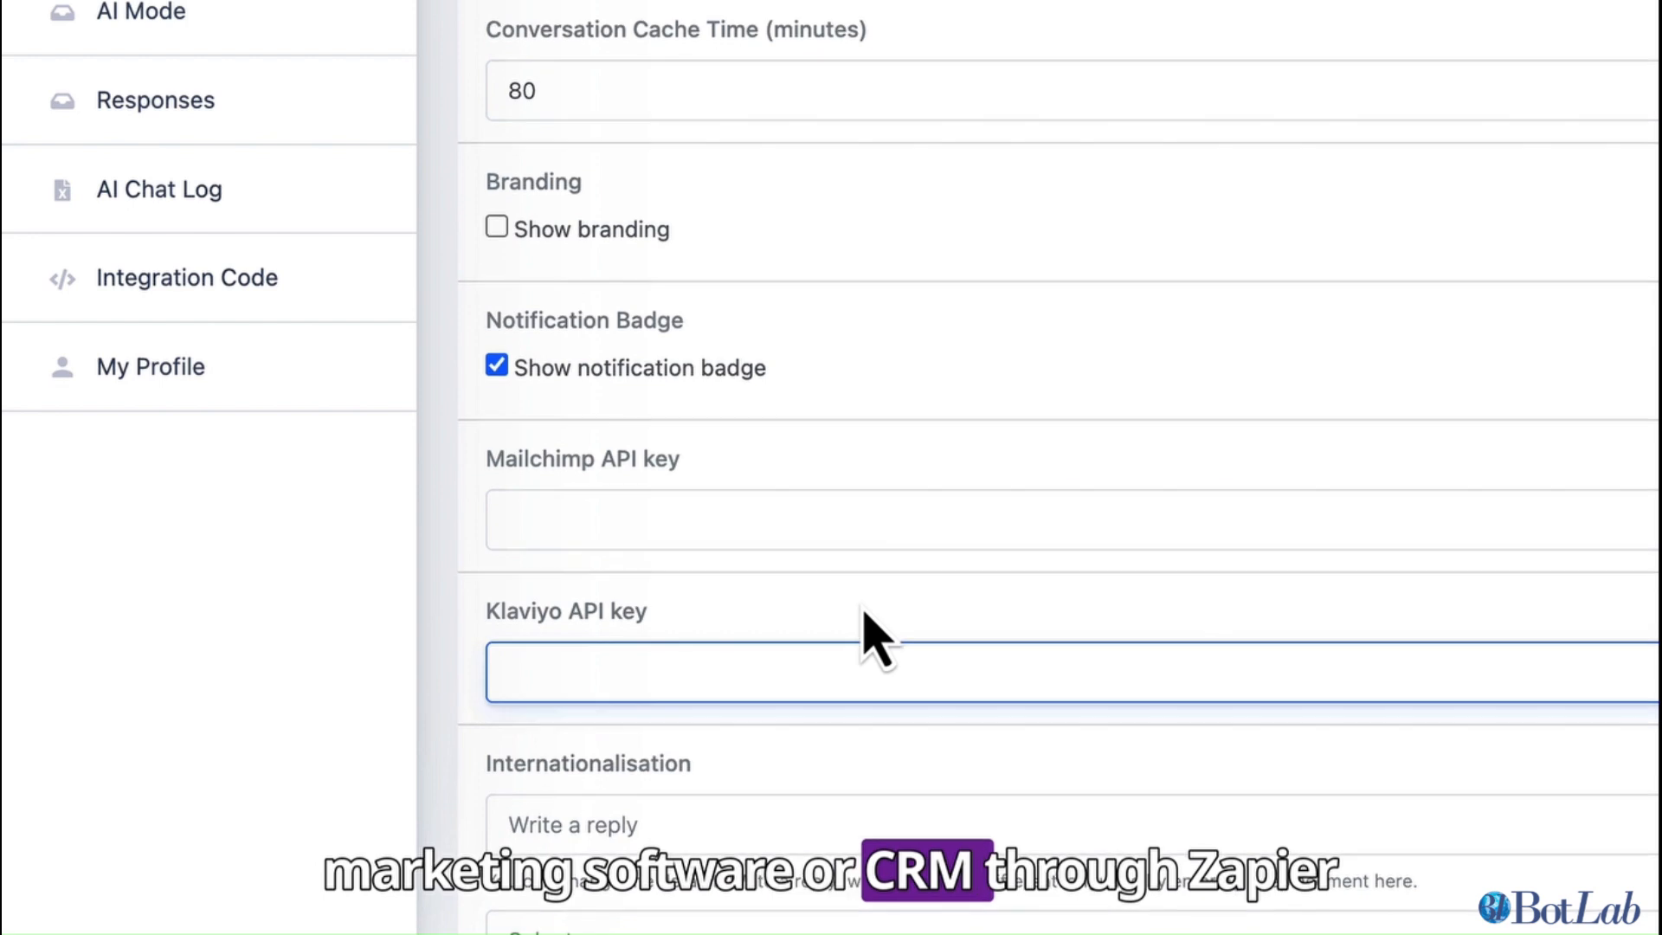
scroll(868, 636, down, 1)
scroll(868, 636, down, 5)
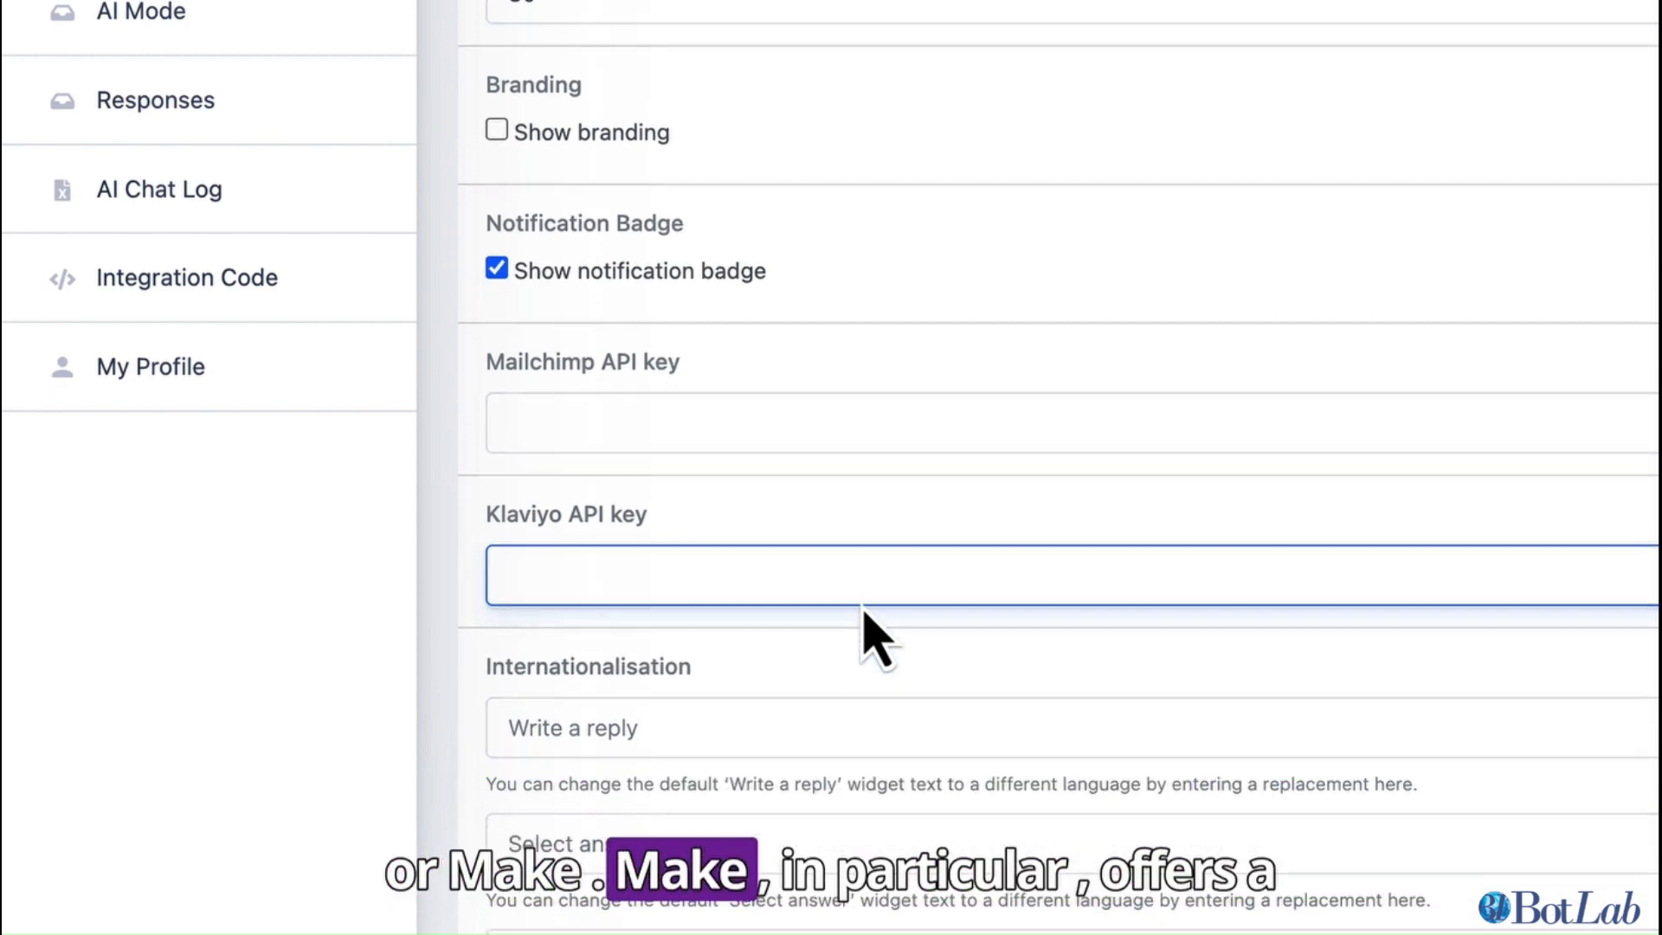
scroll(866, 613, down, 2)
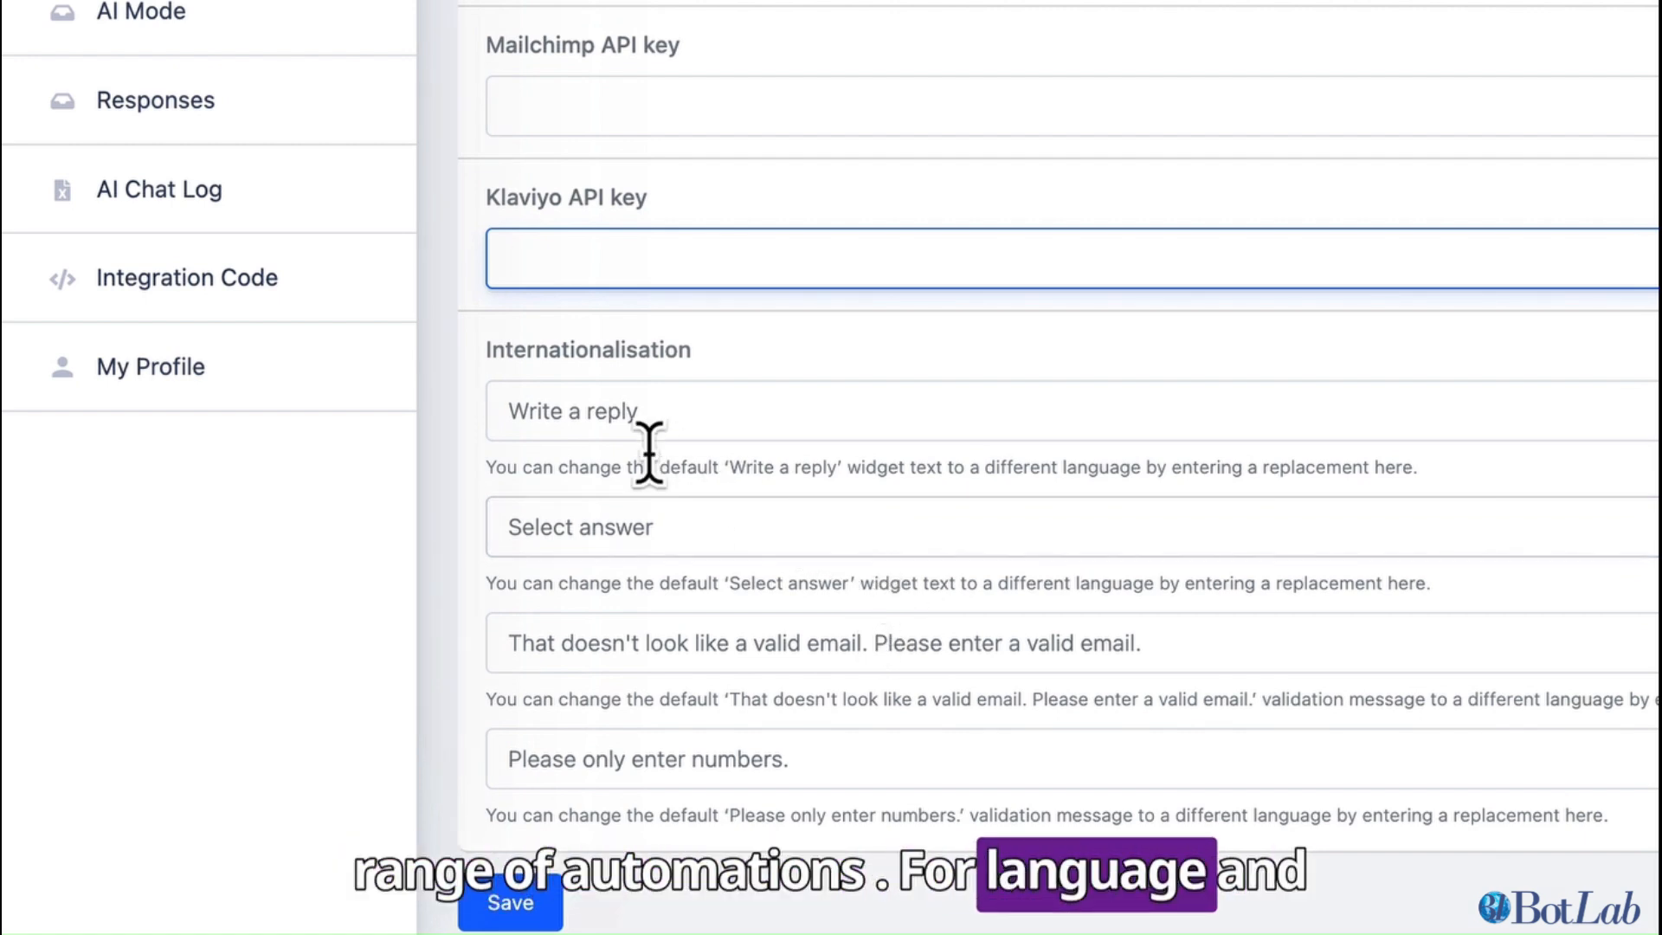
click(578, 381)
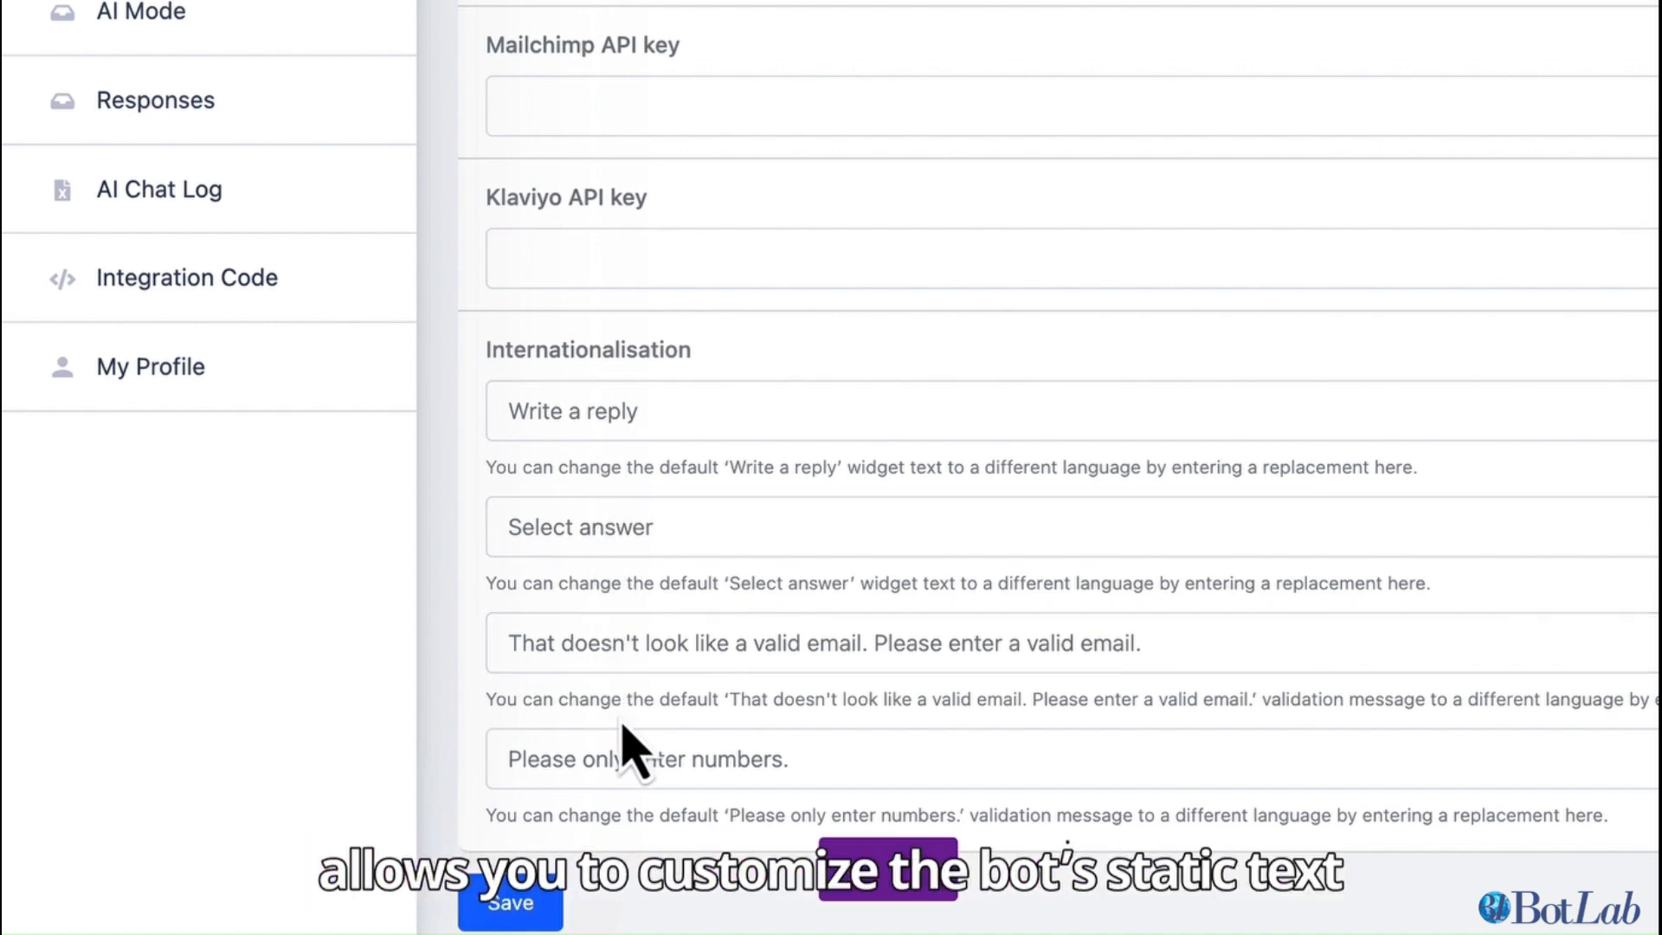
scroll(634, 751, down, 2)
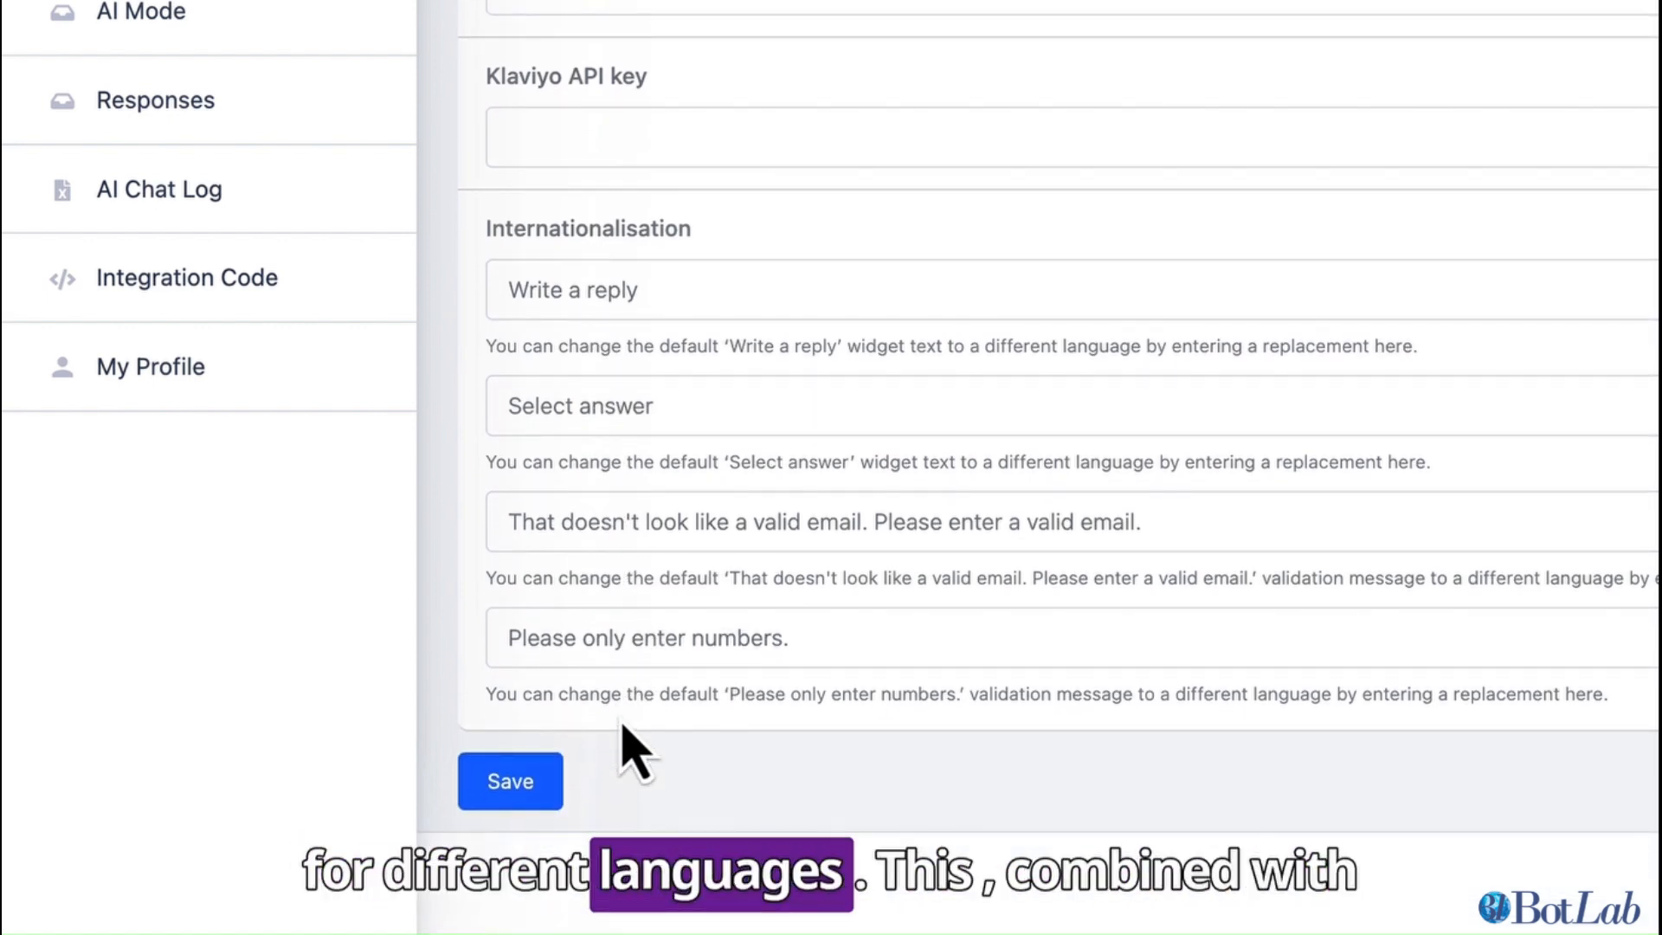
Leave the bot's settings and view the lead reports for the demo bot
scroll(633, 751, up, 1)
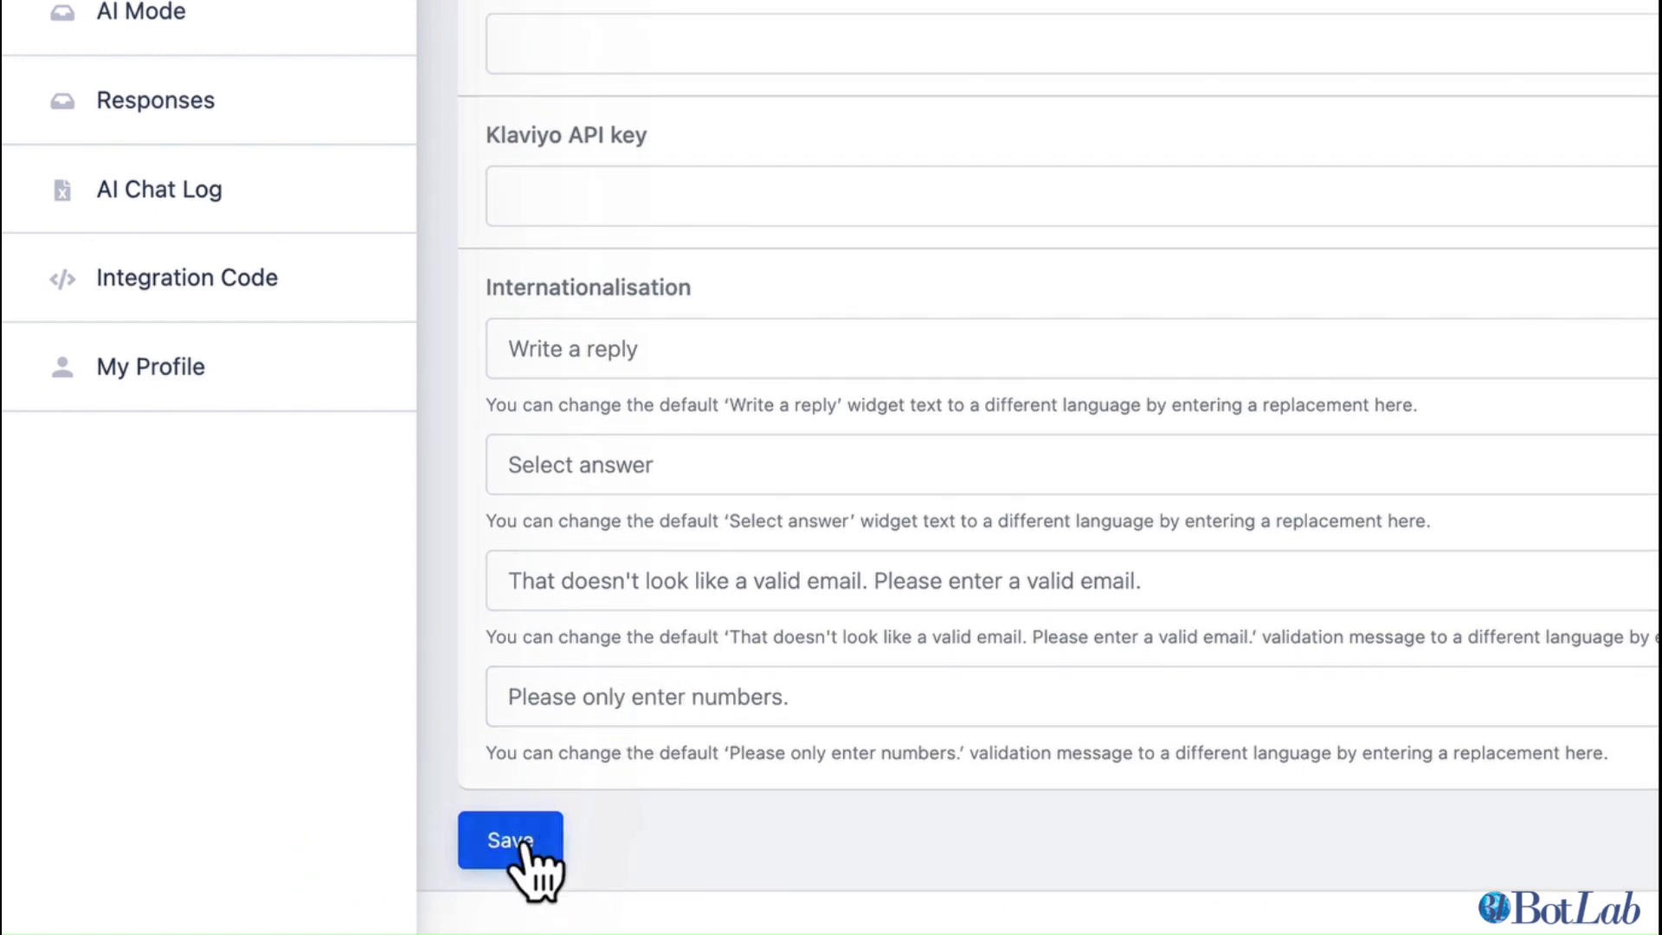
scroll(522, 852, up, 10)
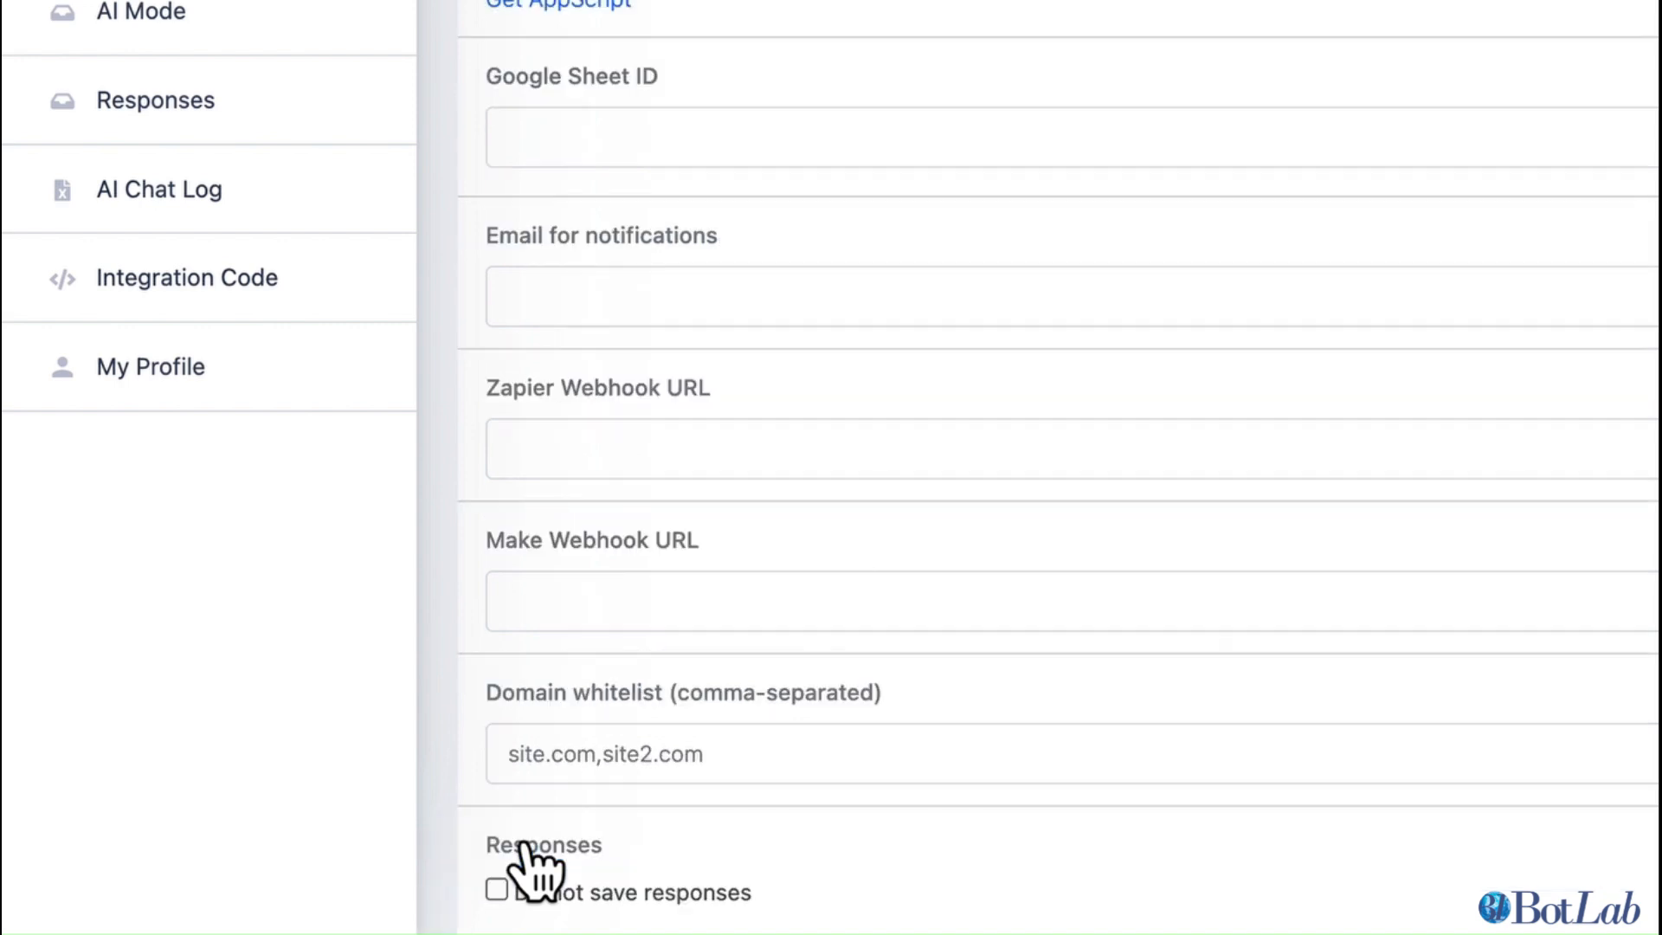
scroll(571, 742, up, 6)
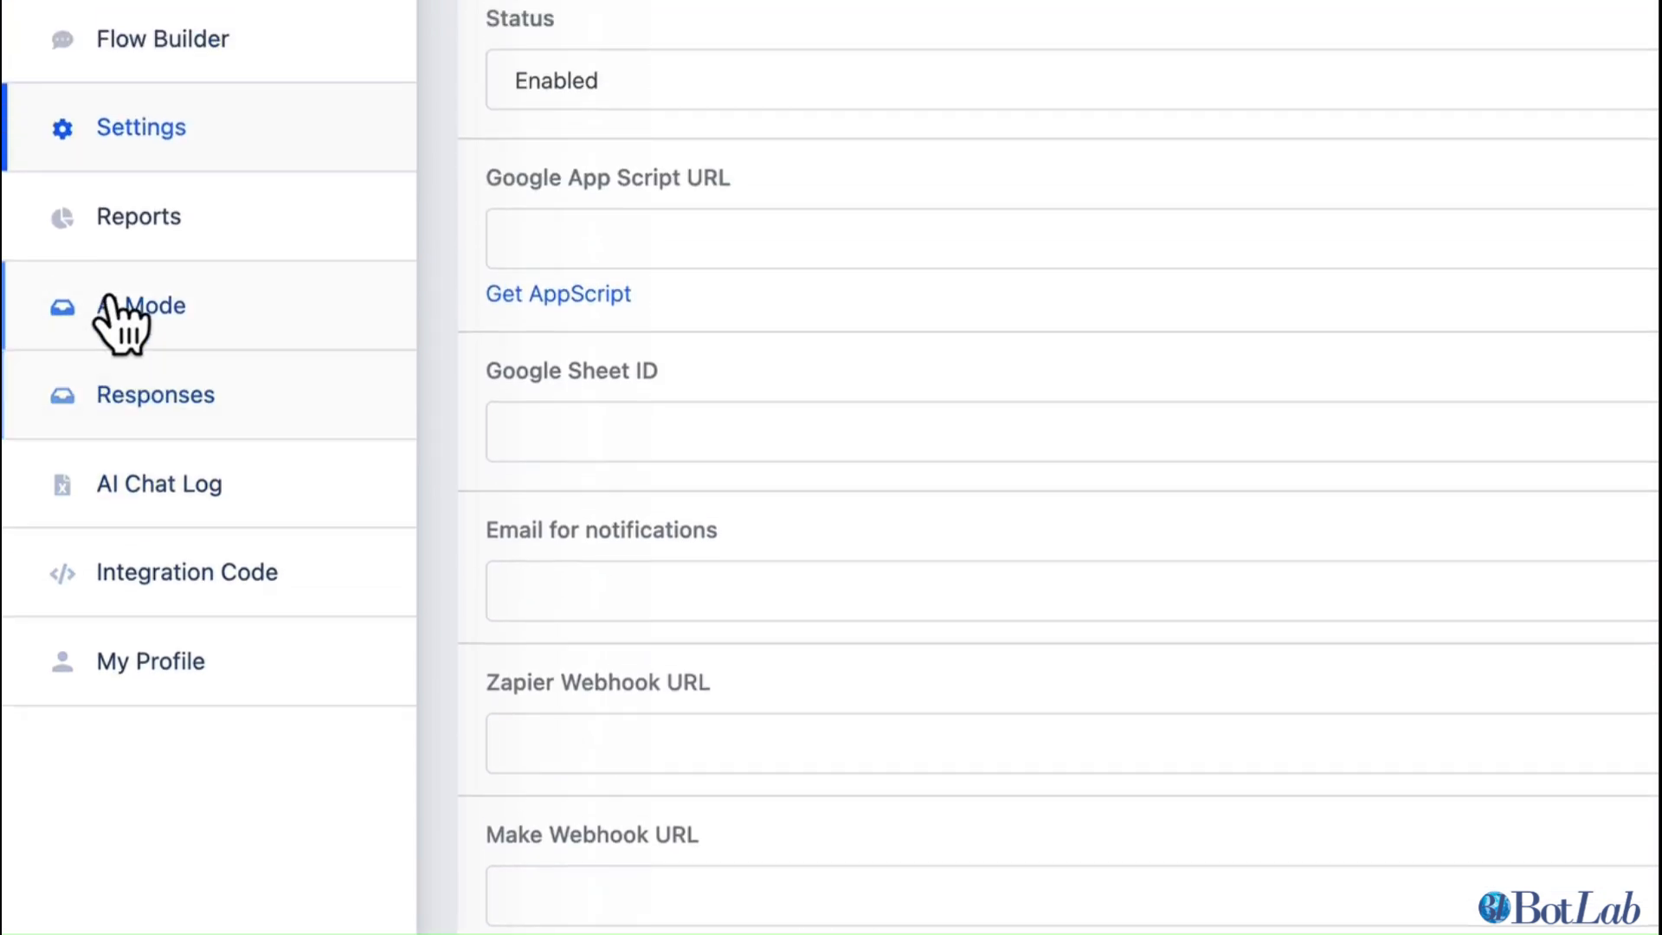
click(204, 390)
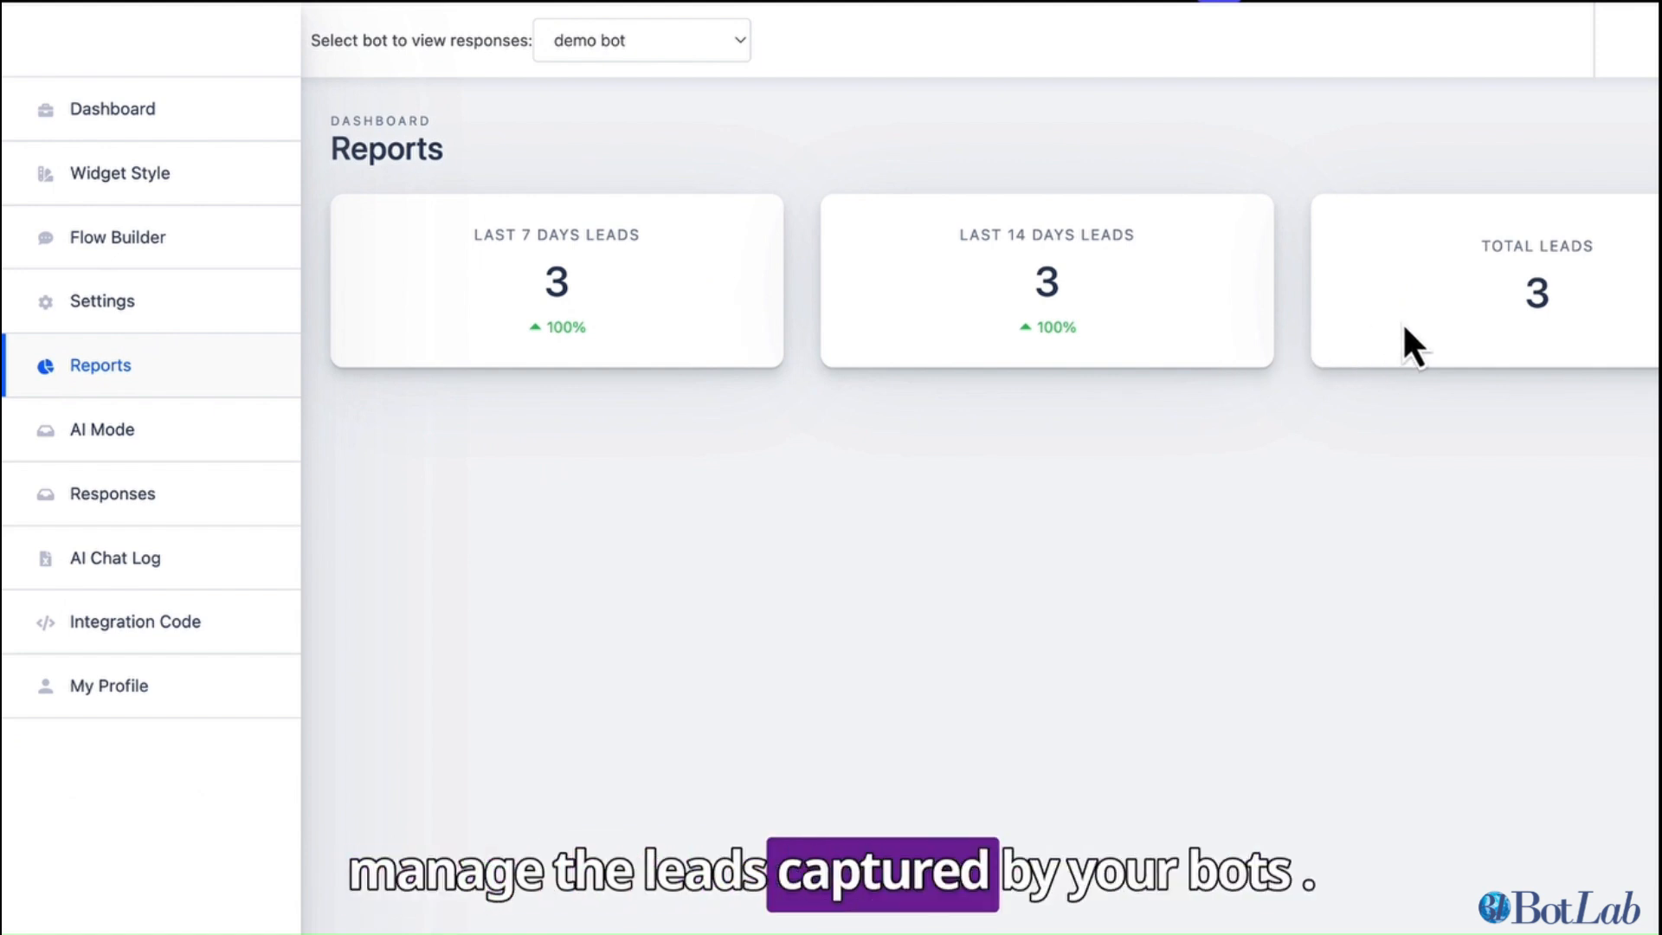
Examine the AI Mode business name and context fields, the Responses table and the AI Chat Logs page
click(130, 439)
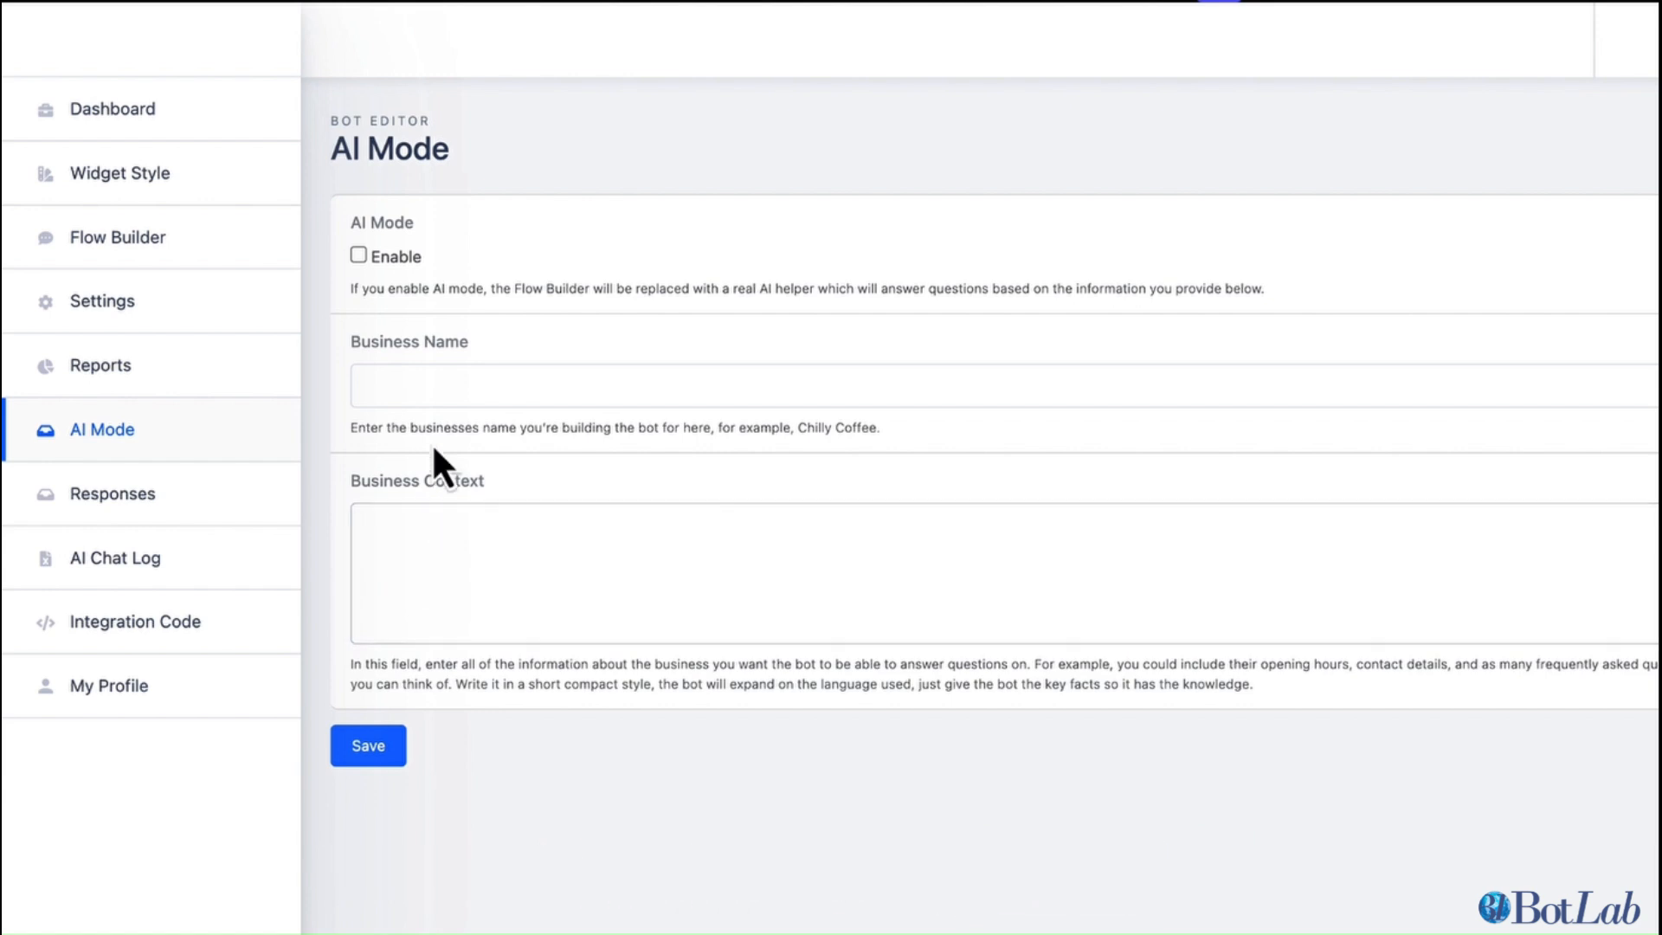
click(420, 385)
click(409, 547)
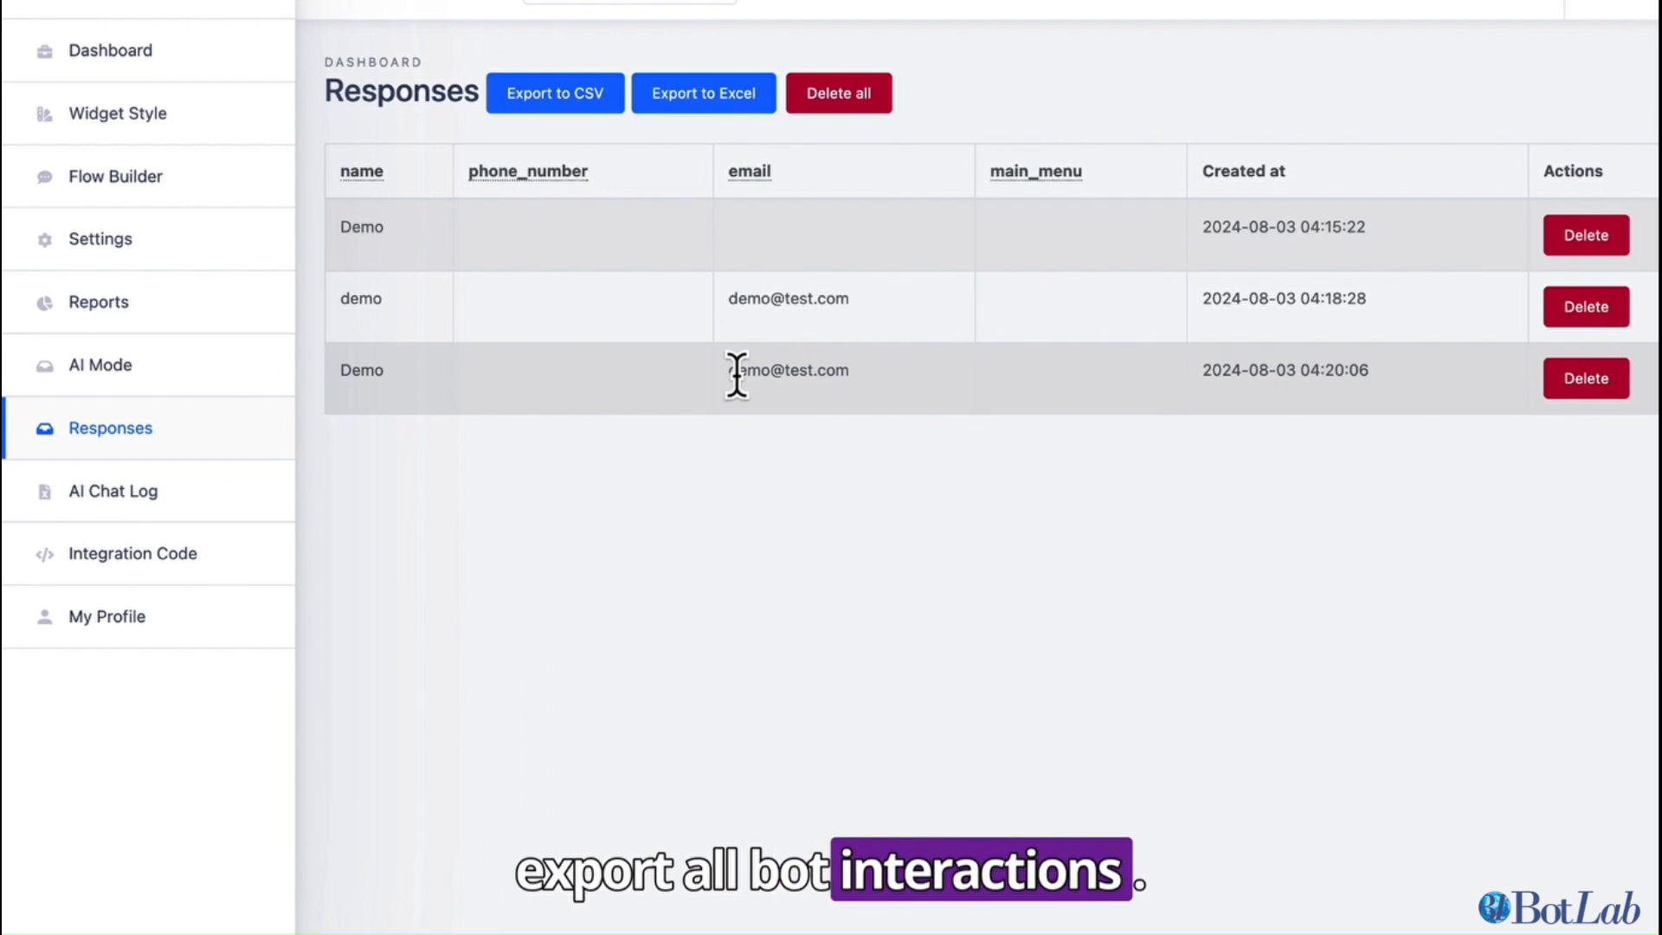
click(215, 506)
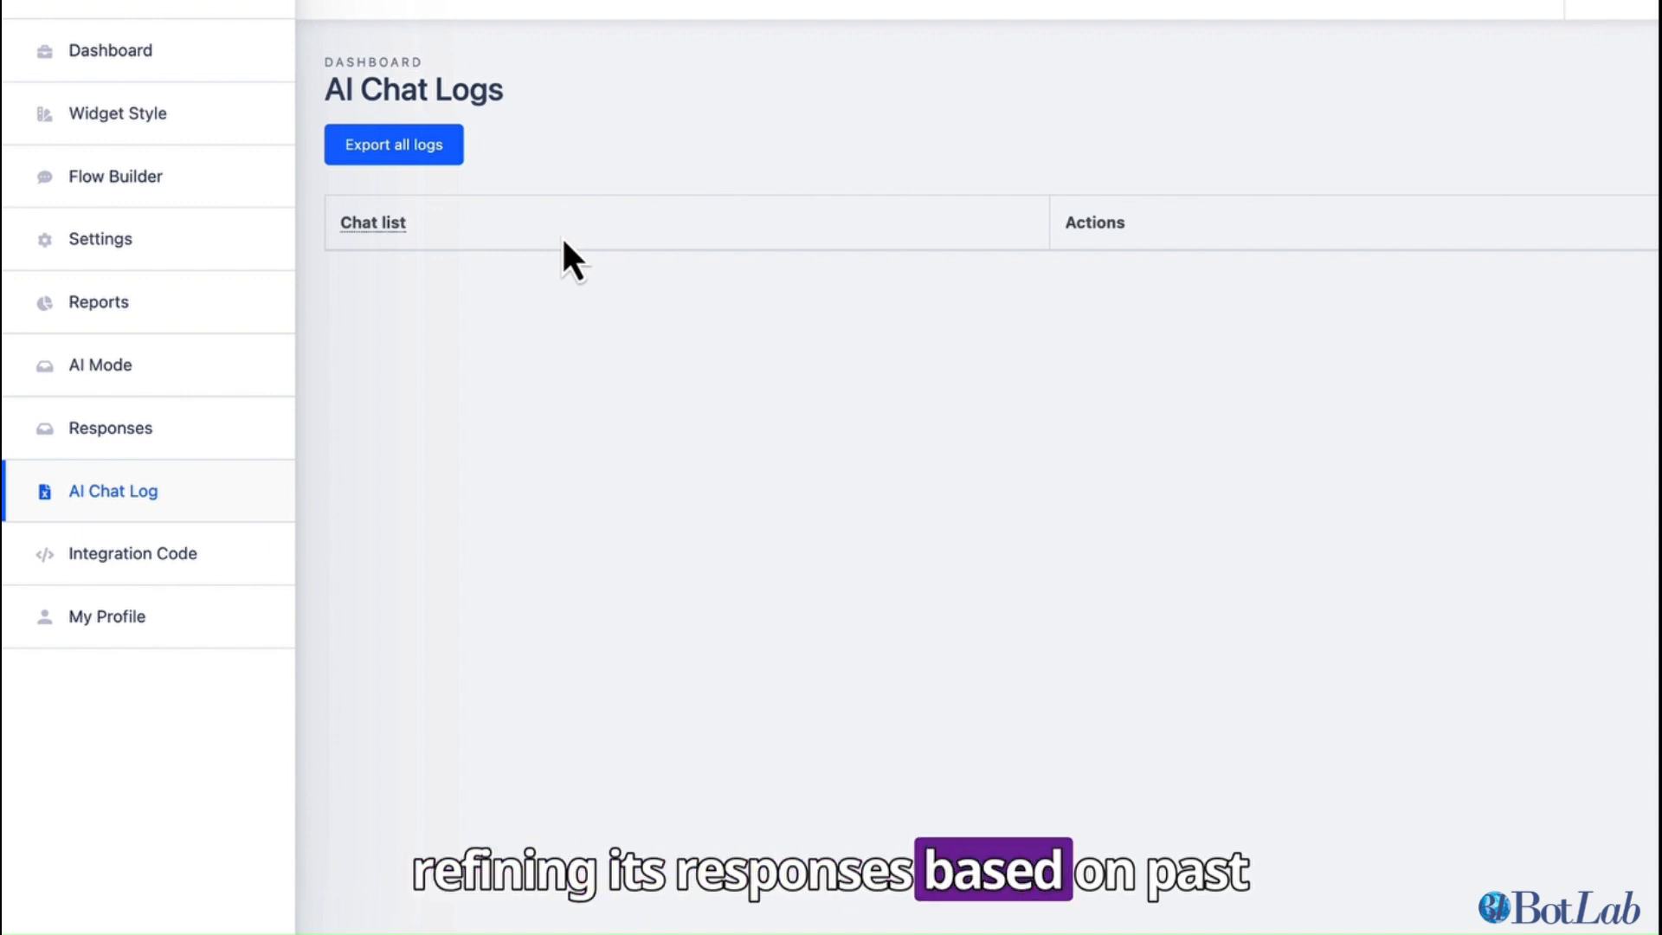
Examine the demo bot's universal, GoHighLevel and inline embeddable integration codes, including the chat_form div tag for inline placement
click(177, 559)
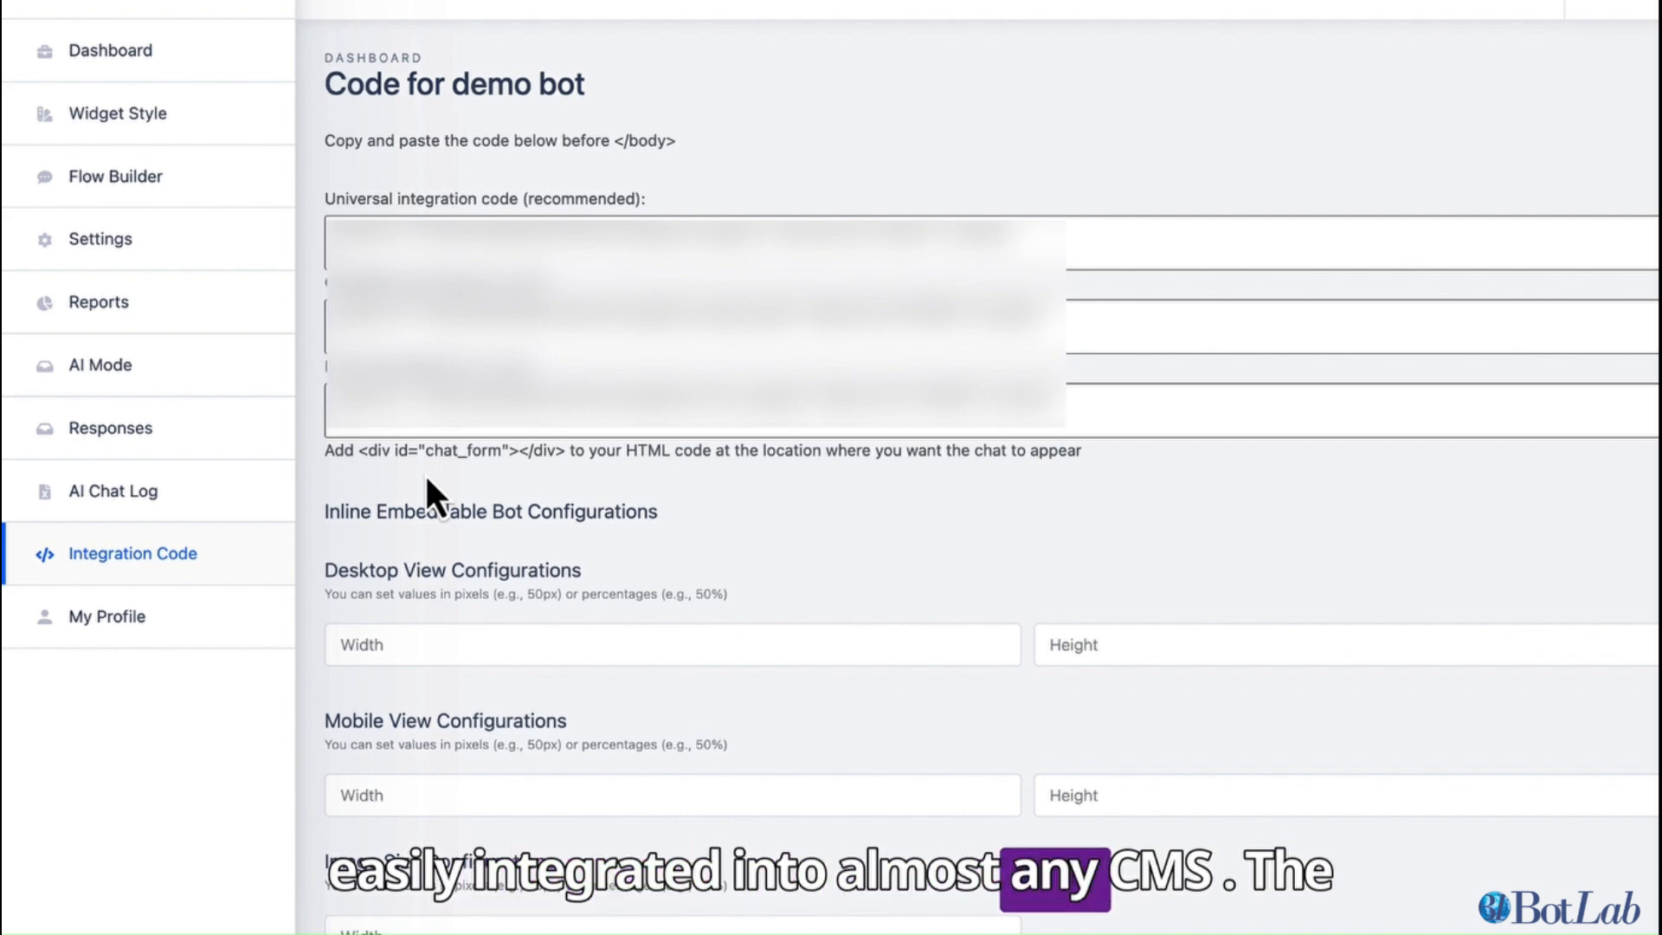
drag(325, 198, 647, 198)
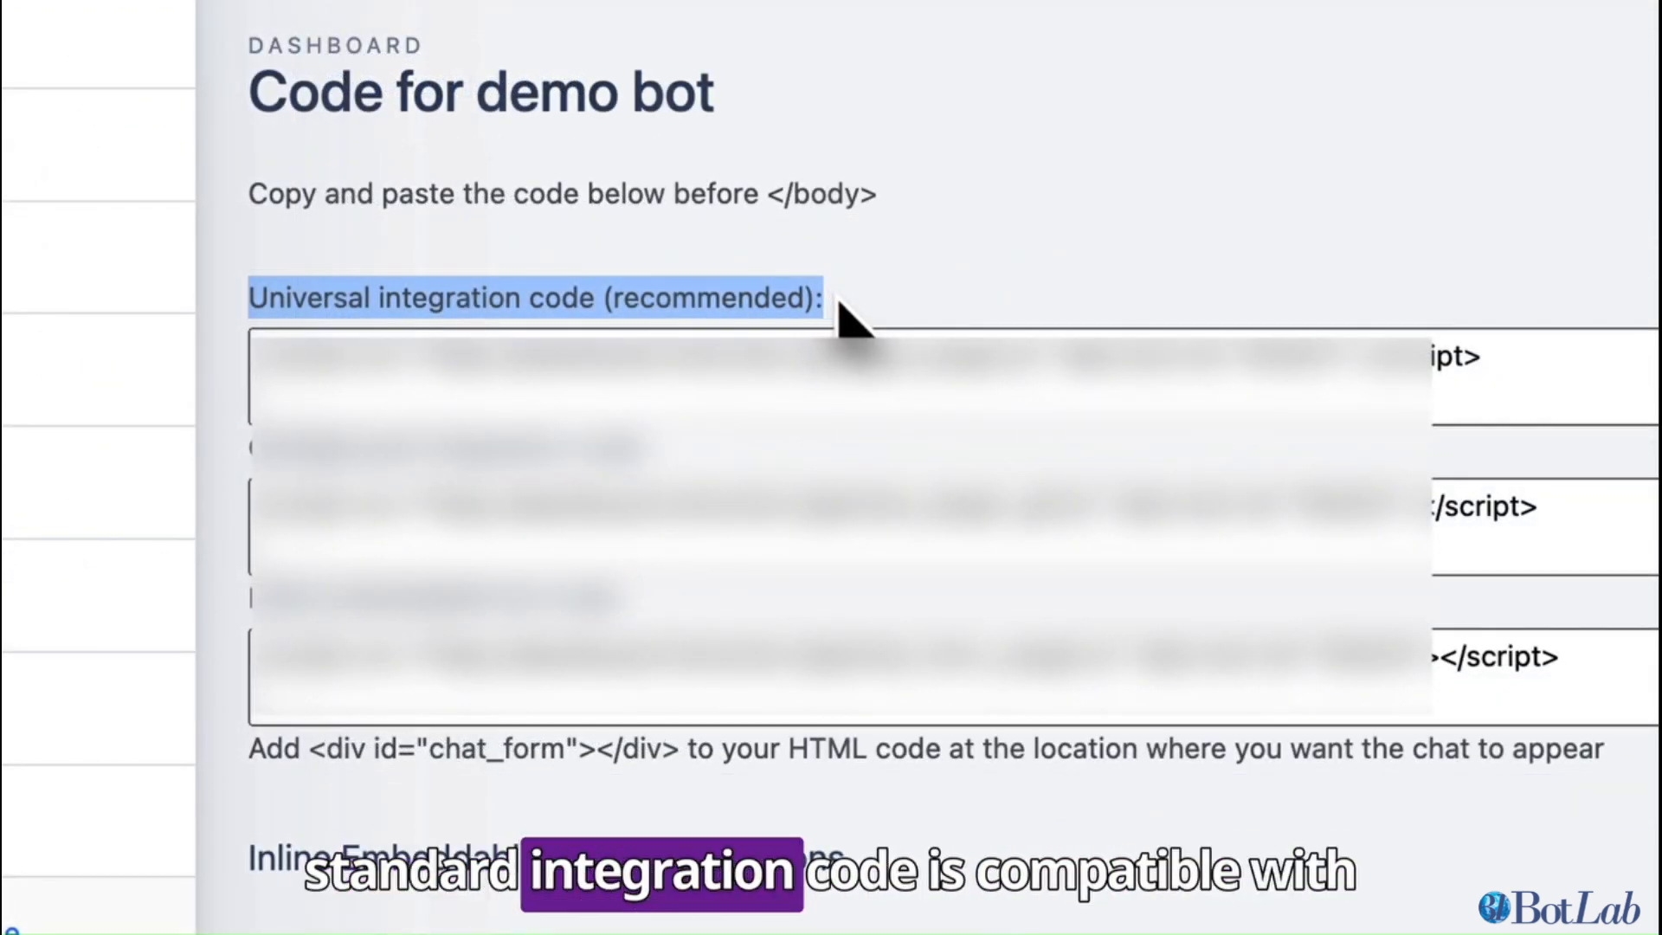
click(836, 299)
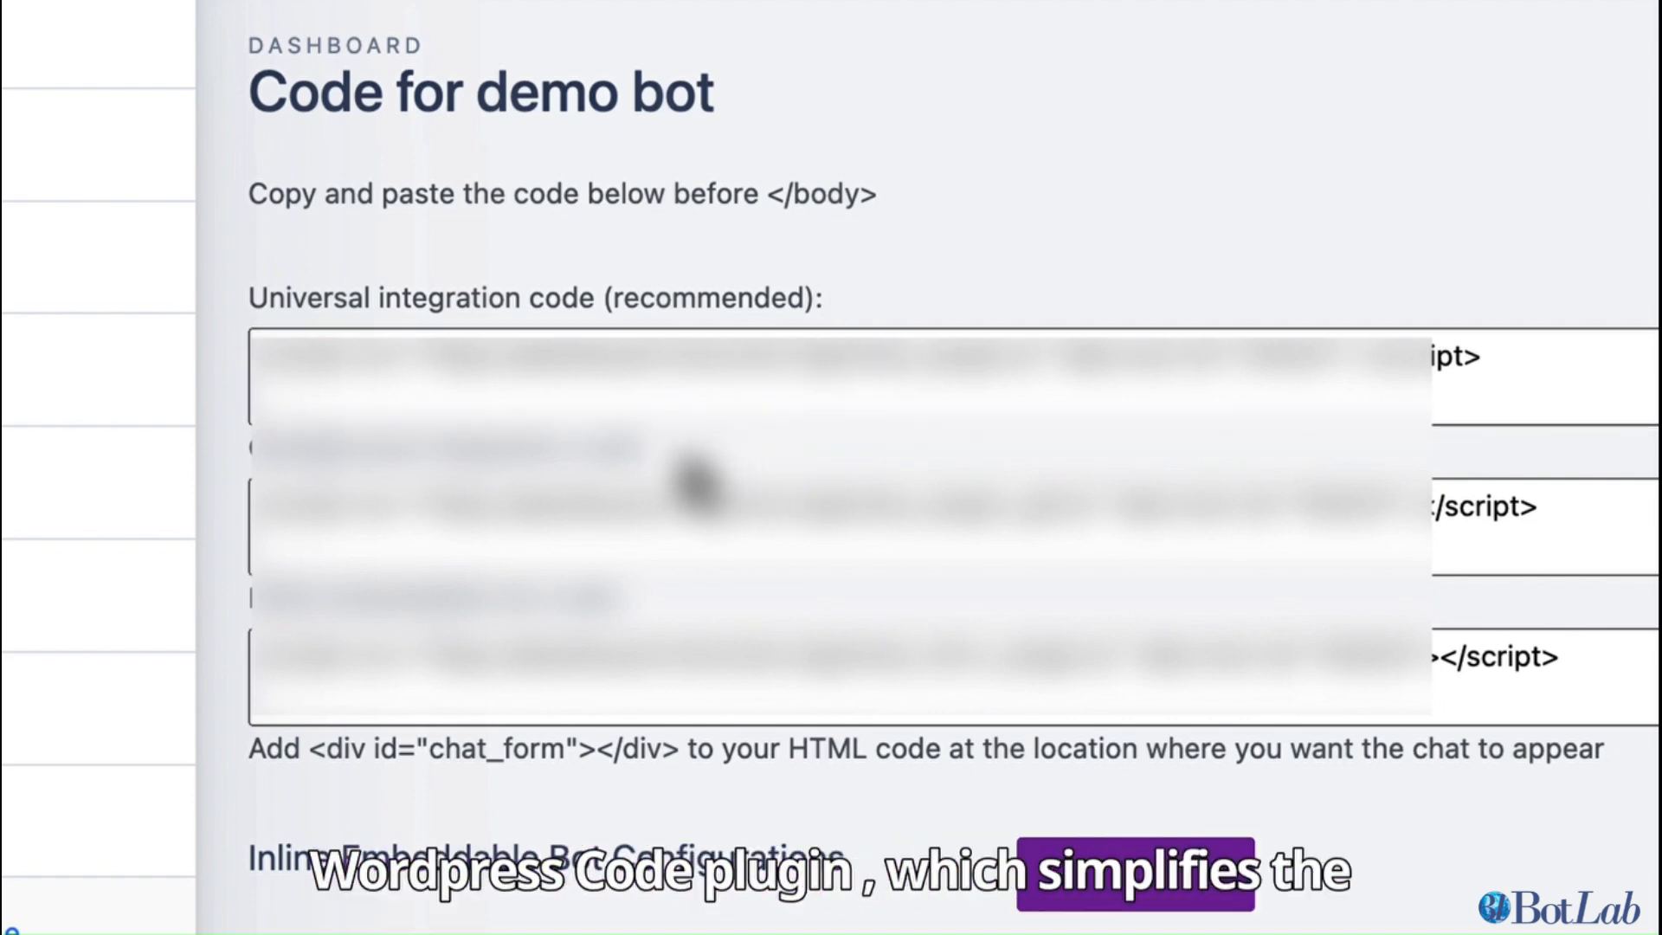
drag(229, 489, 223, 467)
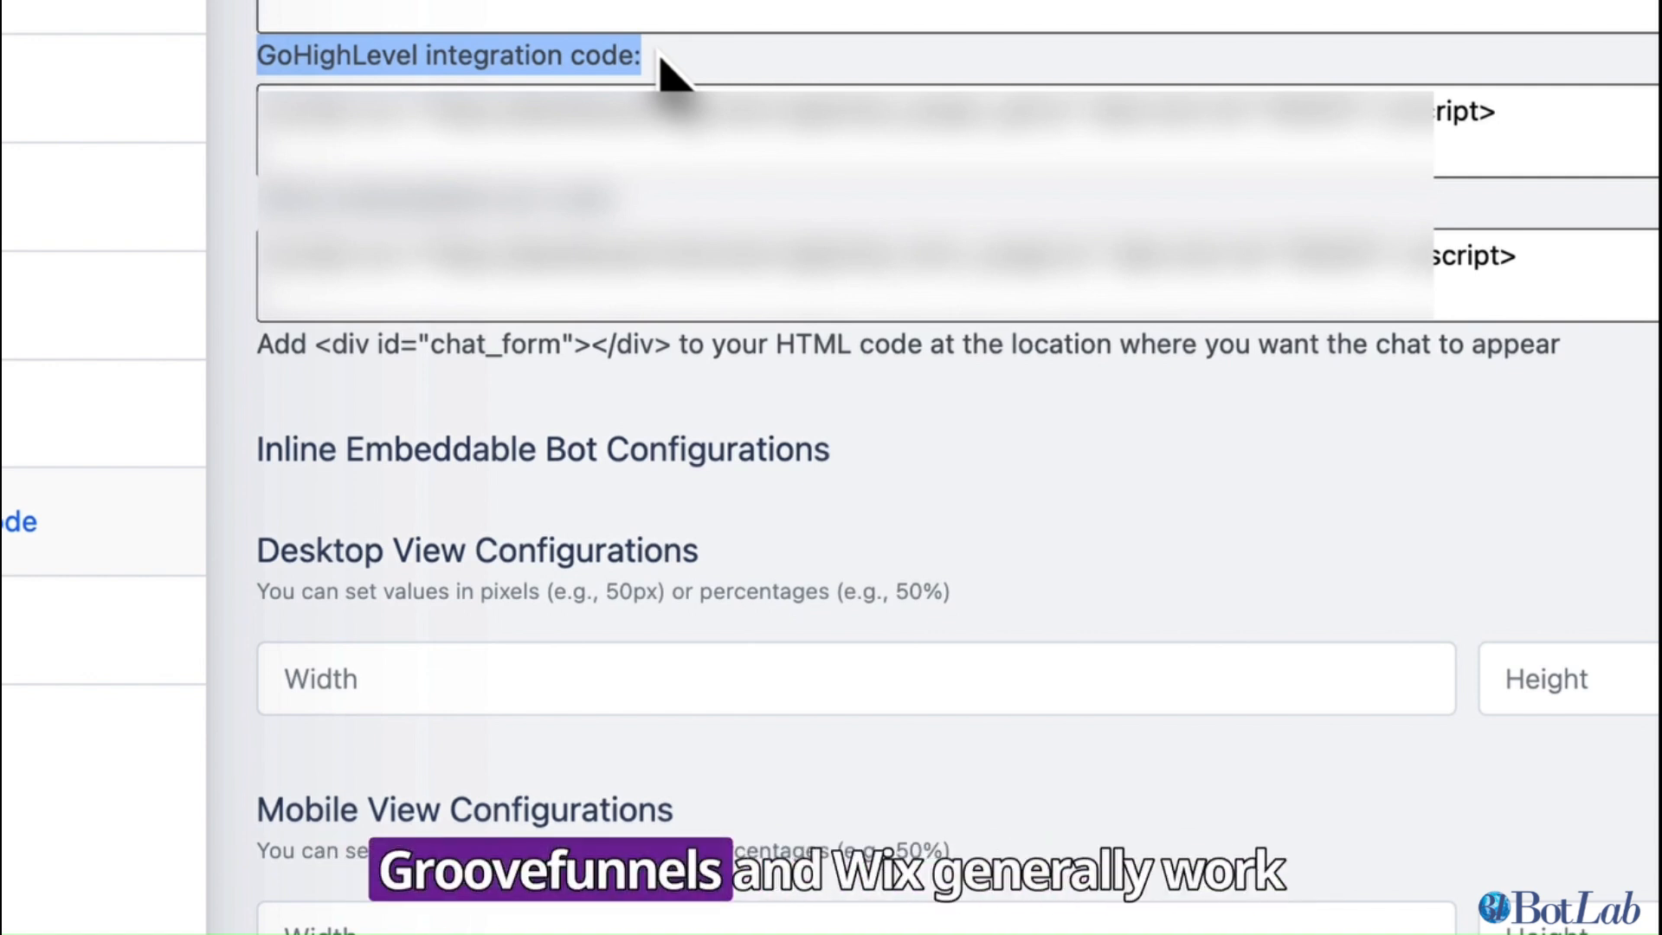
drag(645, 199, 242, 234)
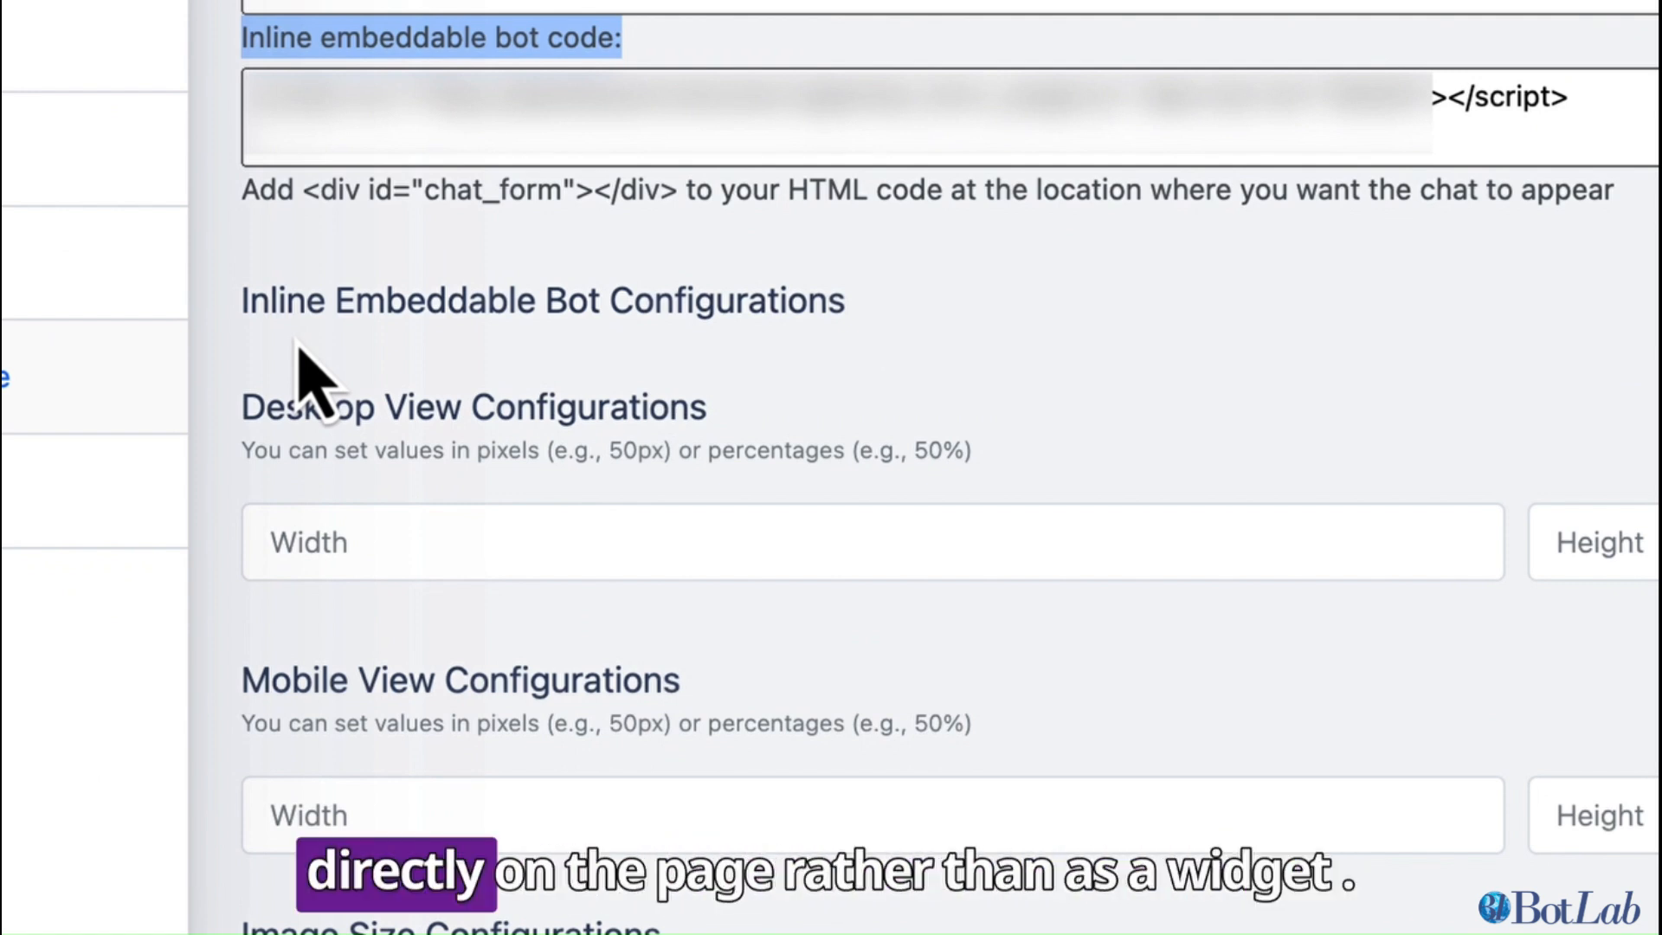
drag(300, 187, 645, 186)
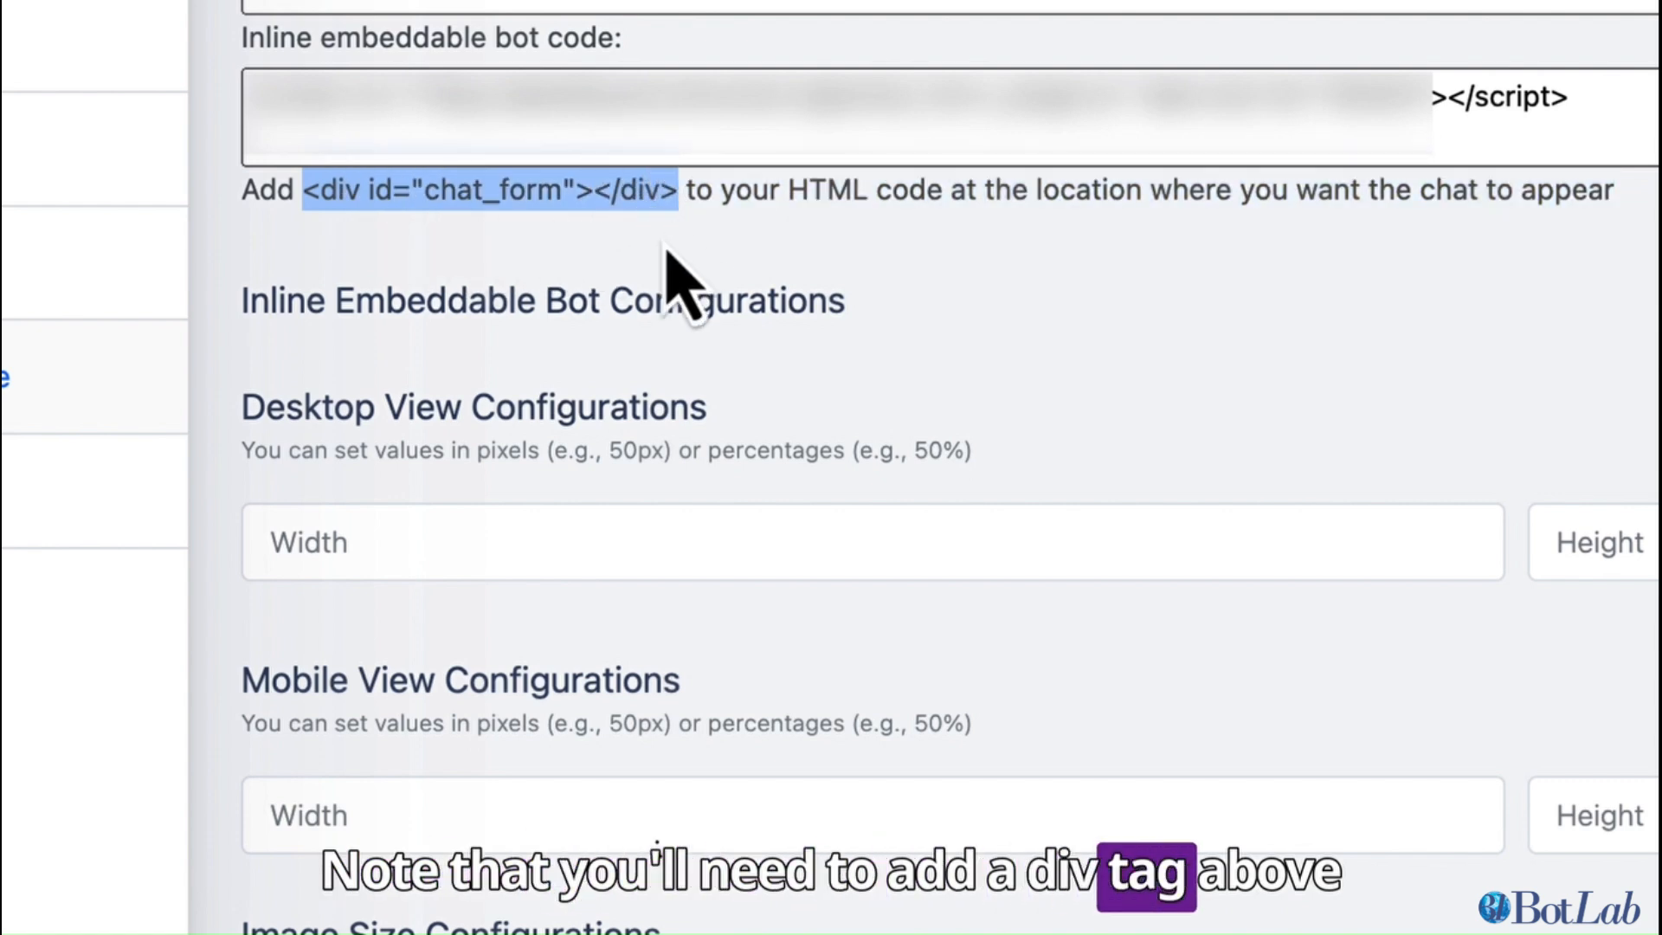
Set the inline embeddable bot's desktop view width and height both to 100%
click(486, 260)
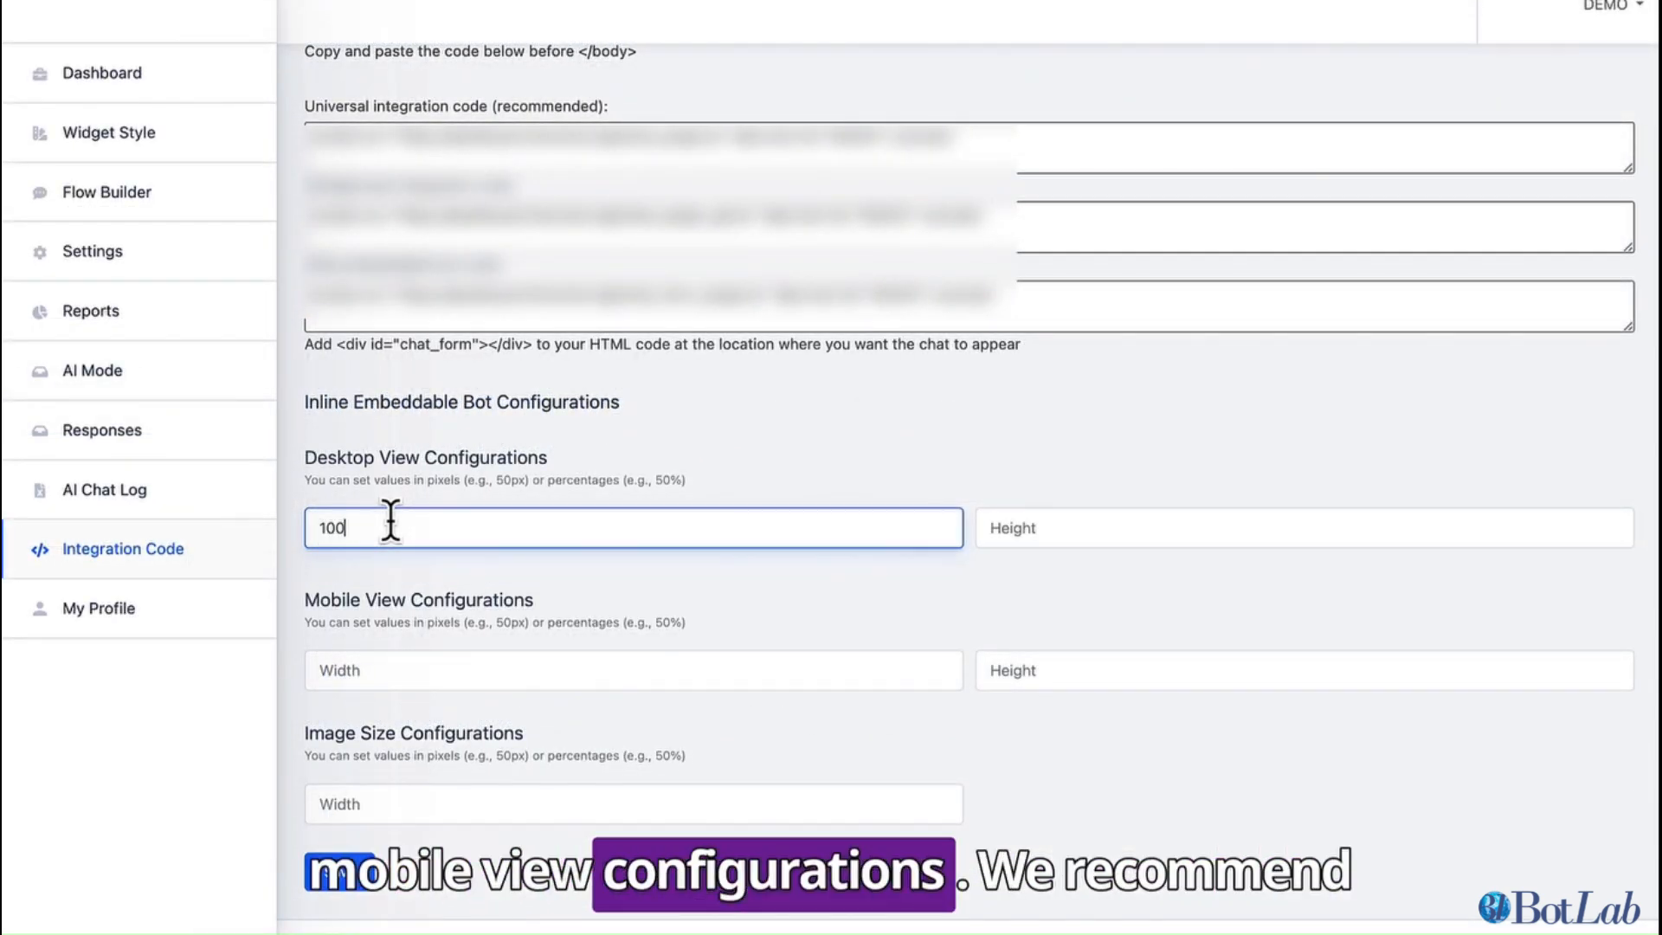
text(%)
click(1035, 528)
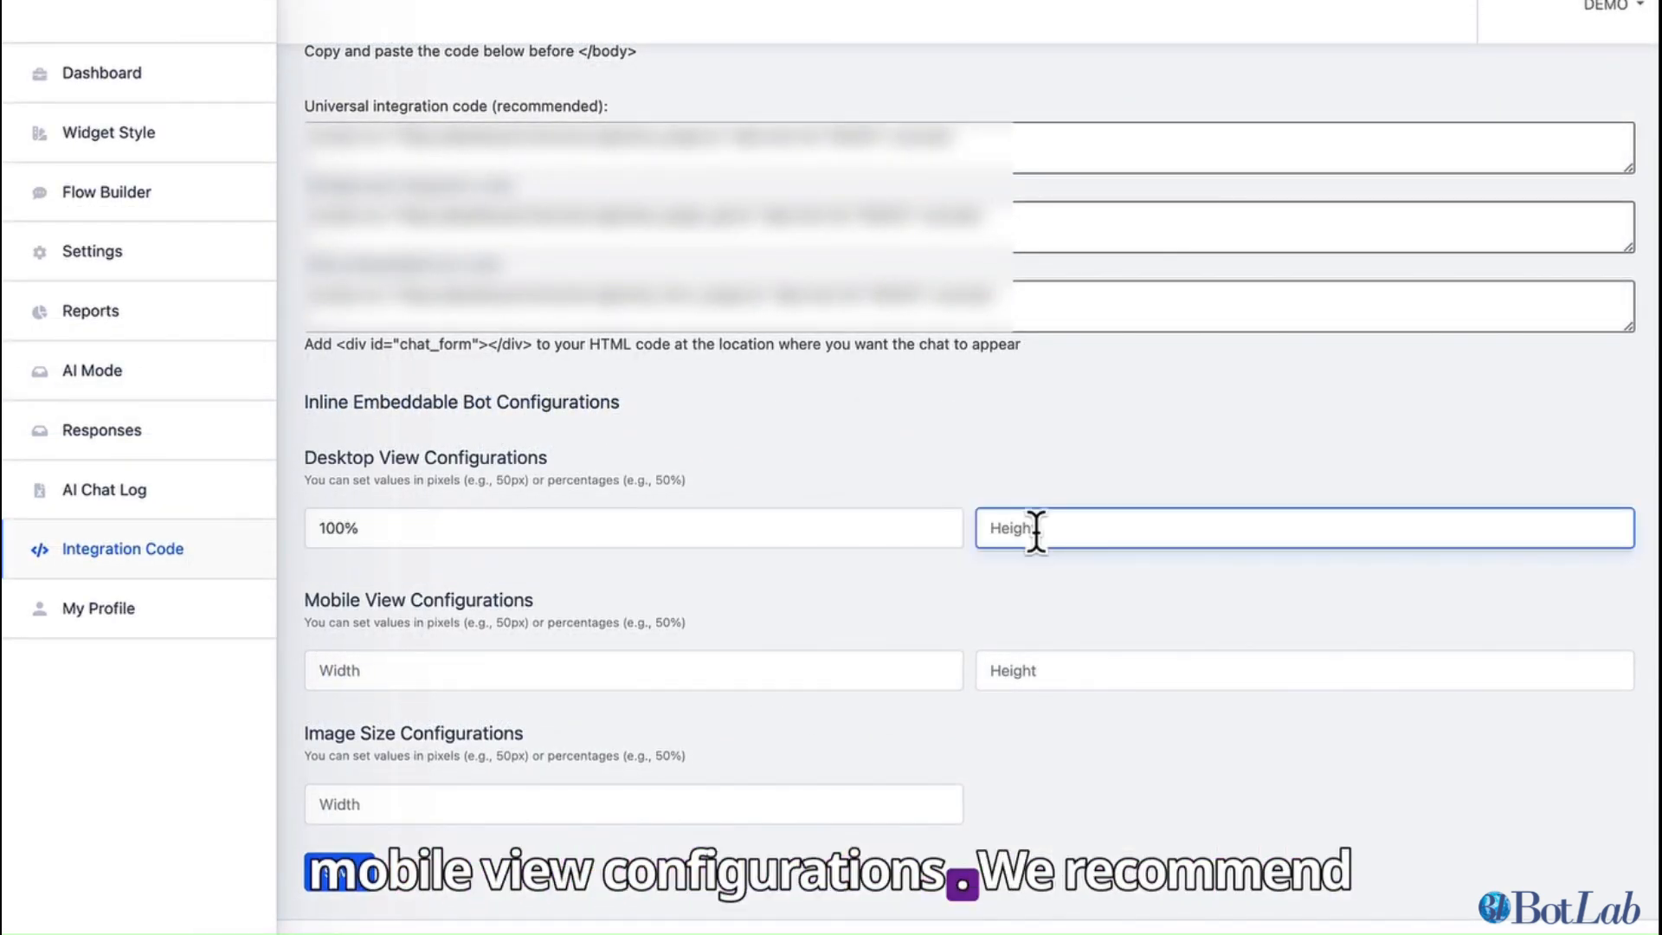
text(100%)
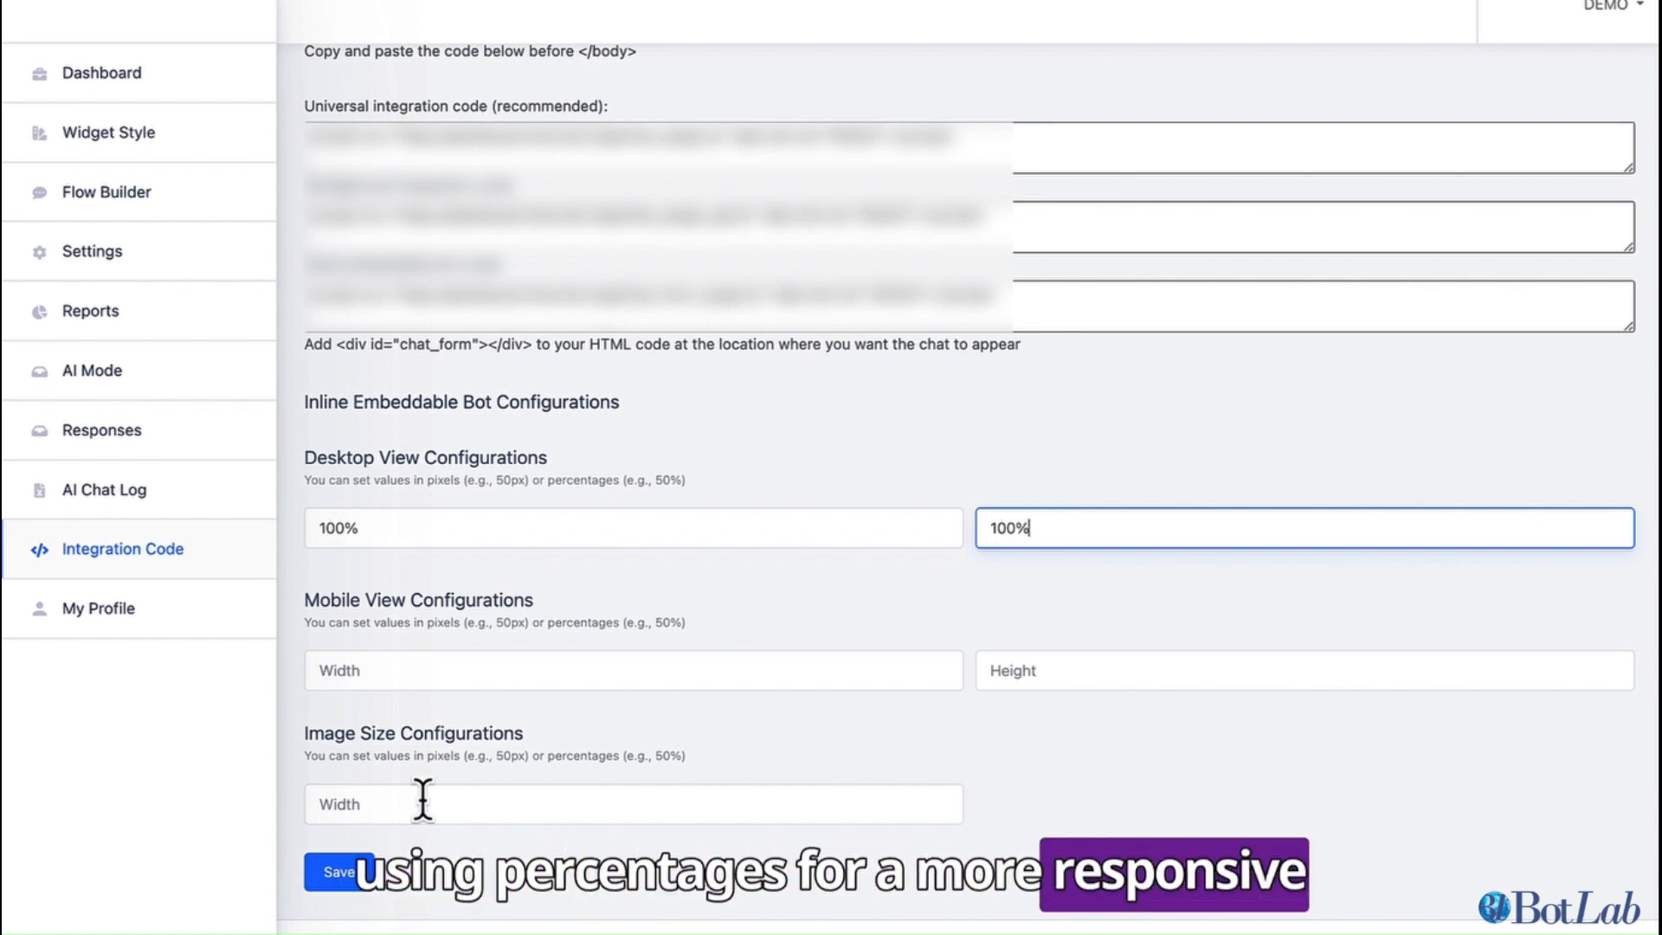
Look over the mobile view and image size fields, leave them blank and save the inline bot configuration
click(341, 670)
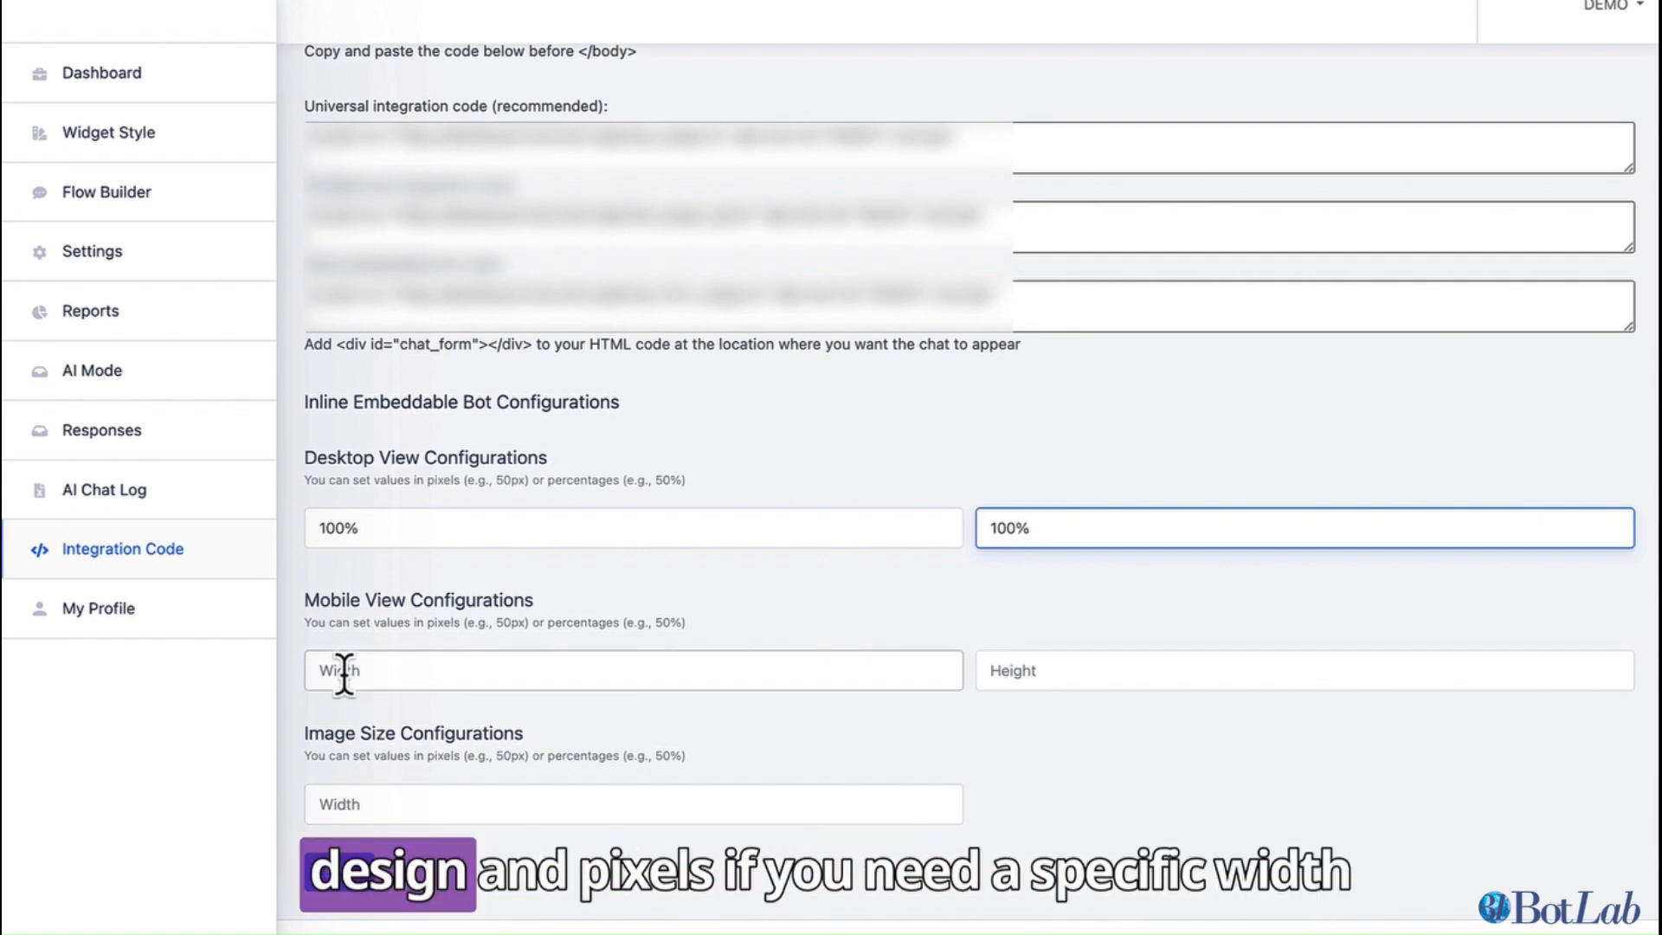
click(1039, 670)
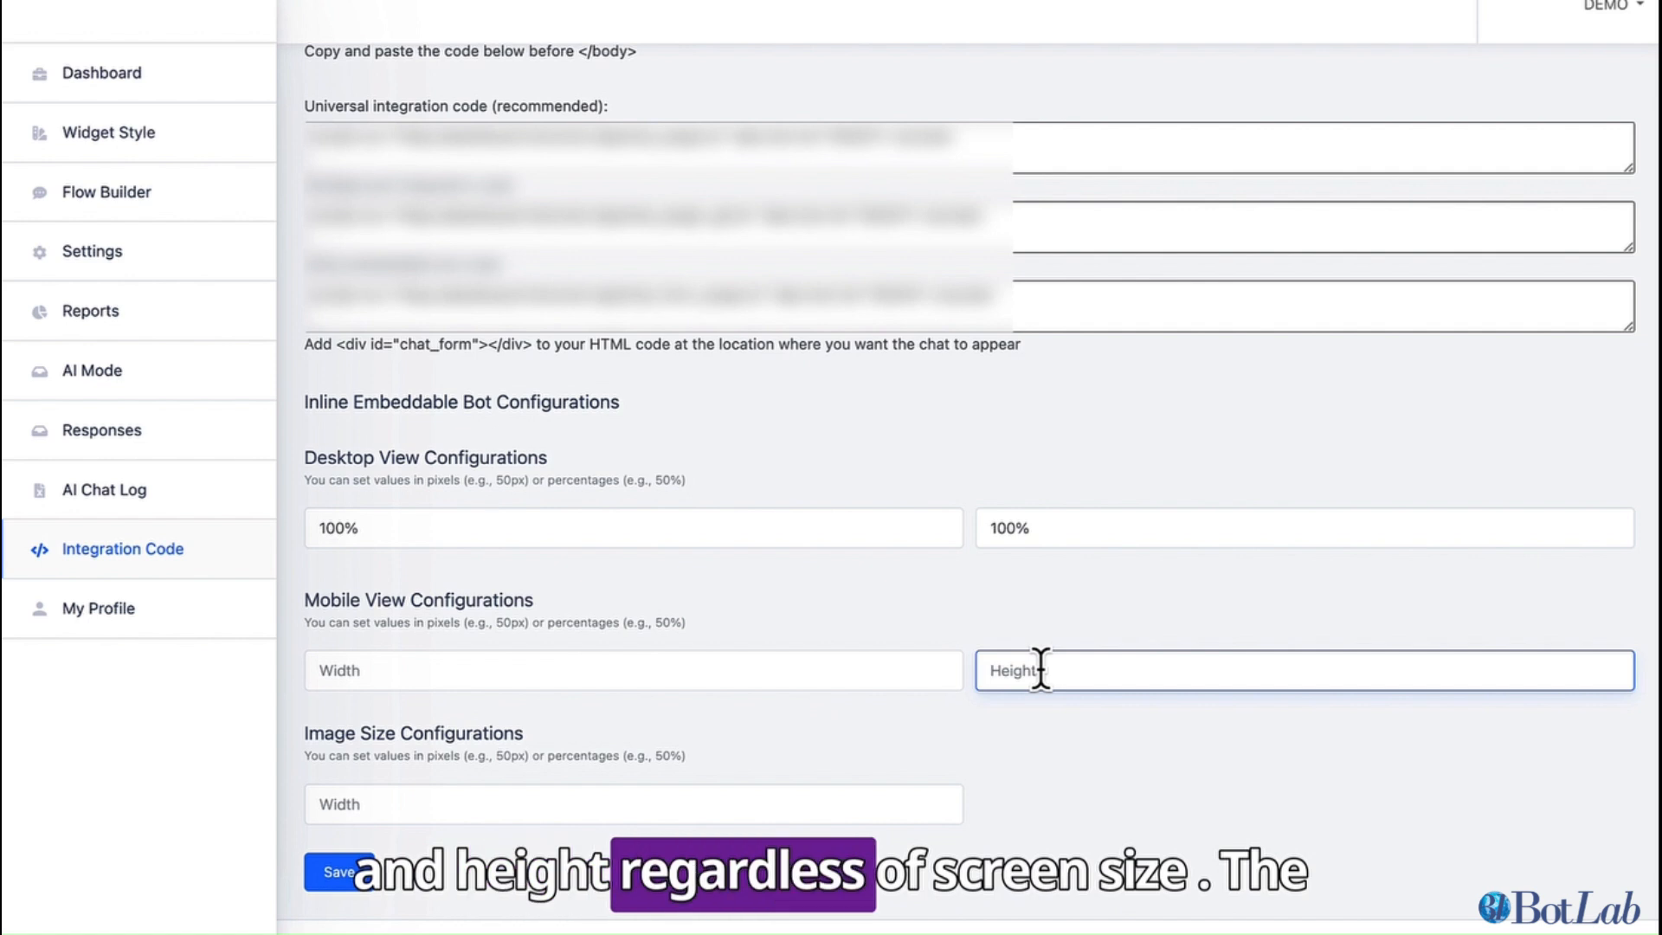
click(519, 812)
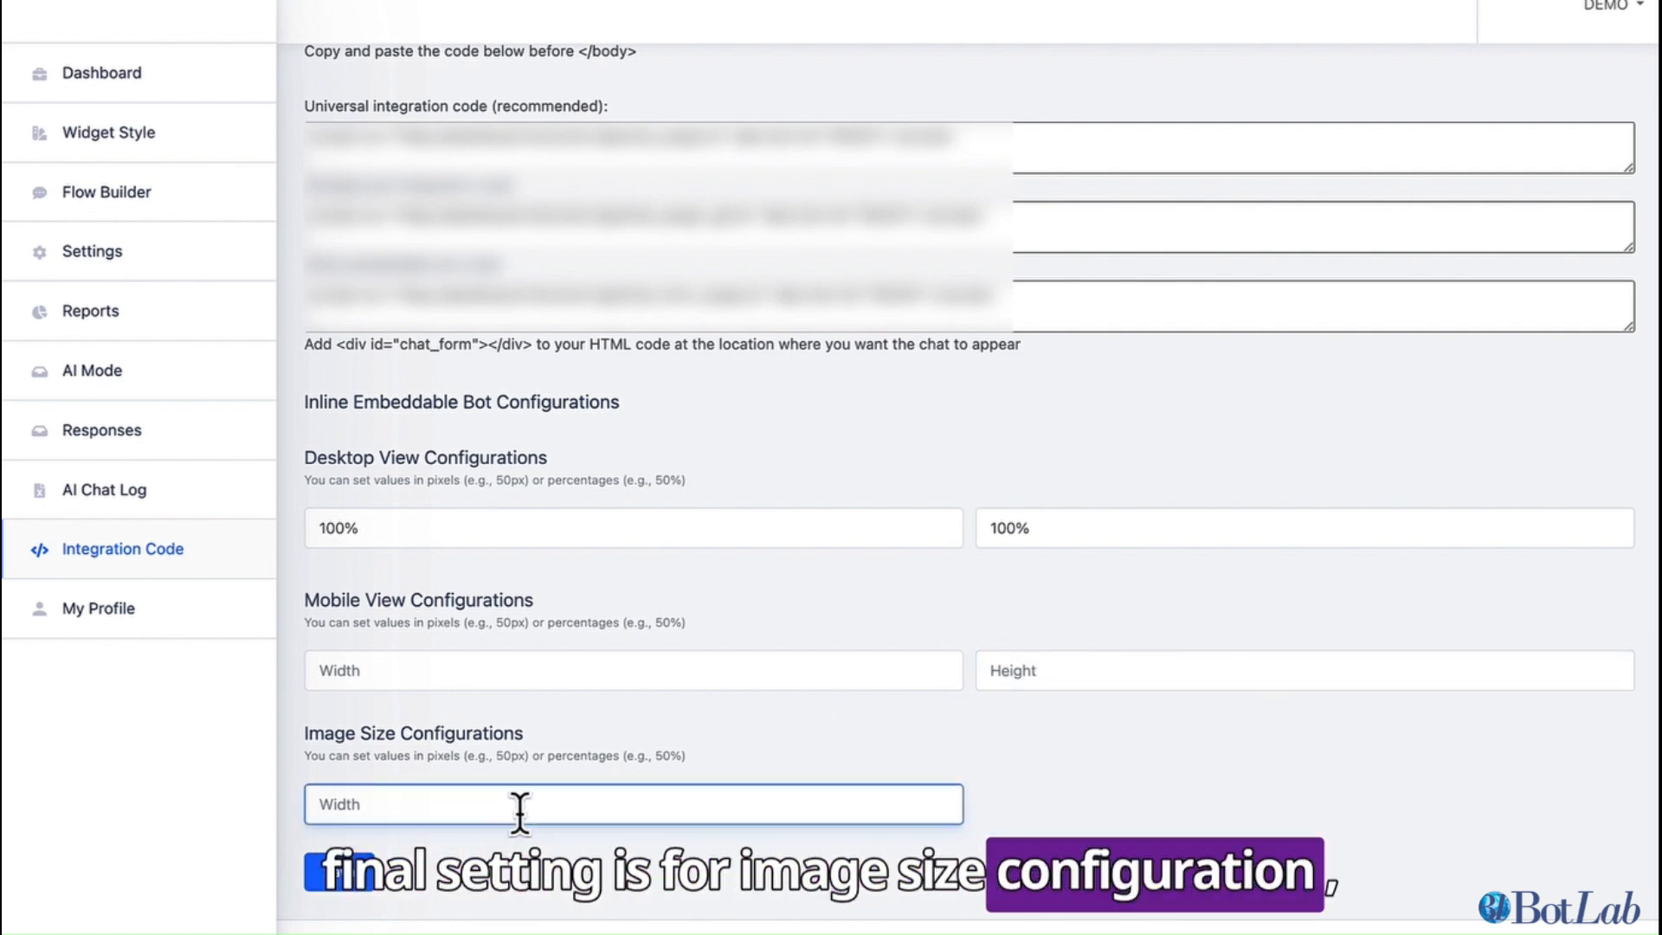
click(322, 881)
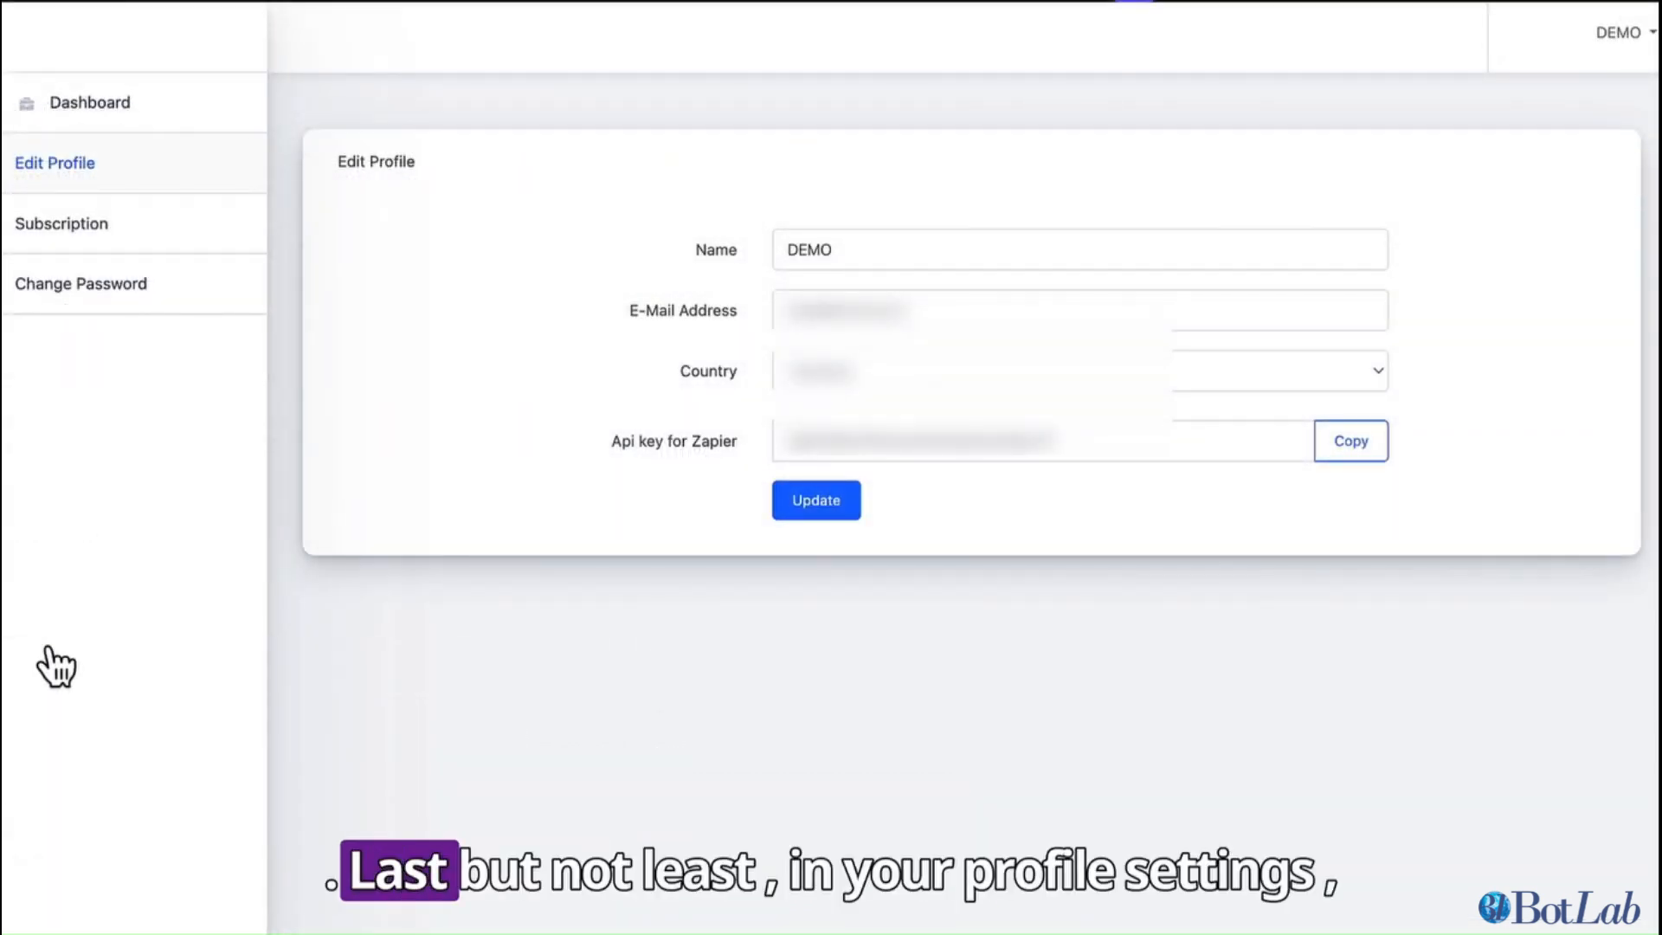